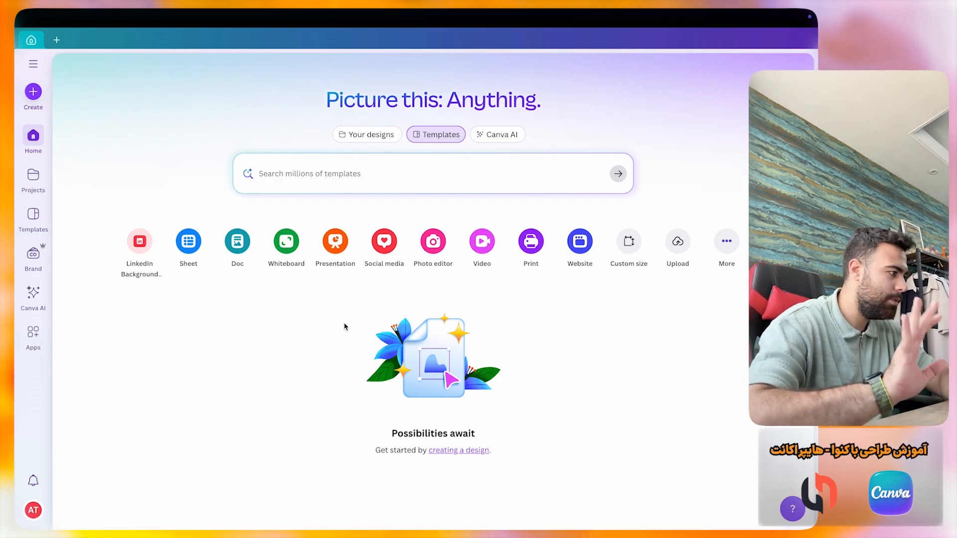
Step: Create a project folder named Hyper account and open it
left_click(34, 173)
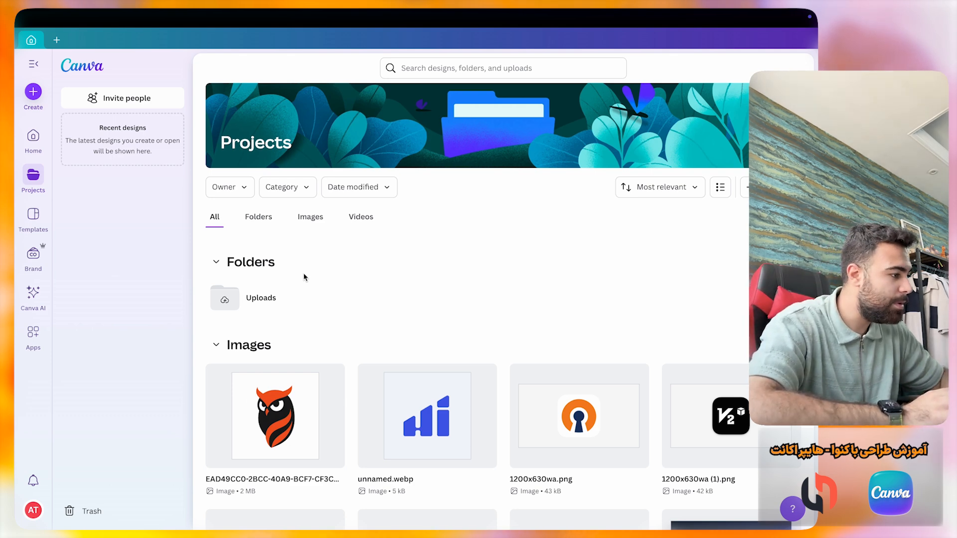
left_click(262, 219)
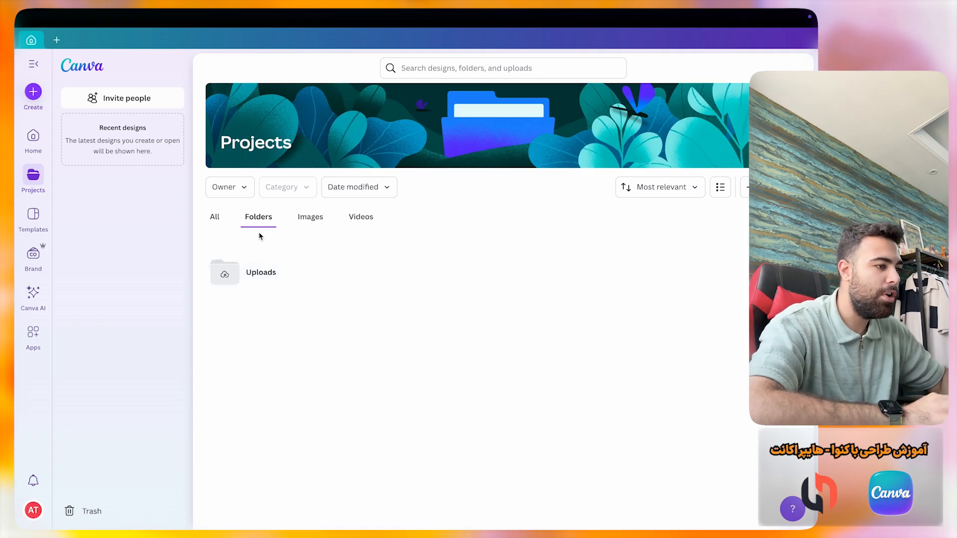
left_click(746, 186)
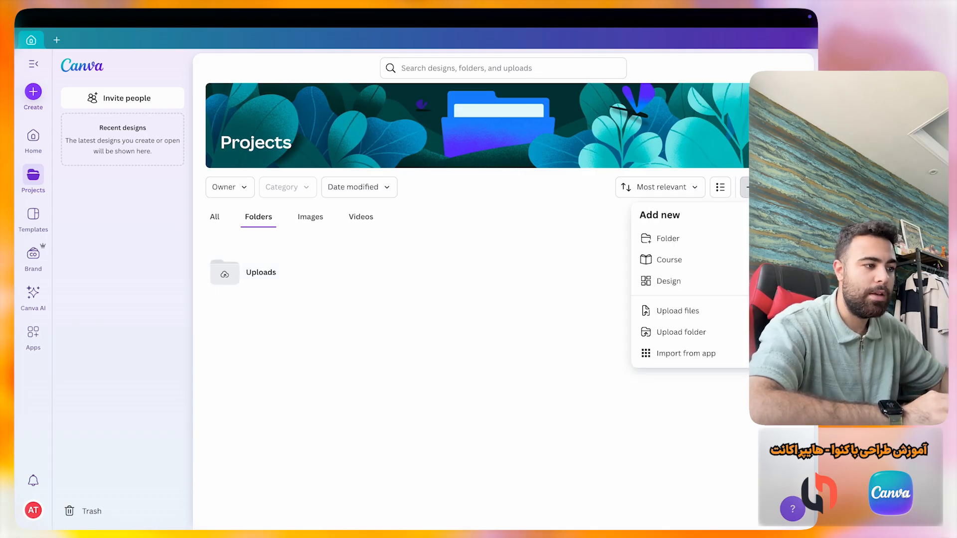
left_click(673, 236)
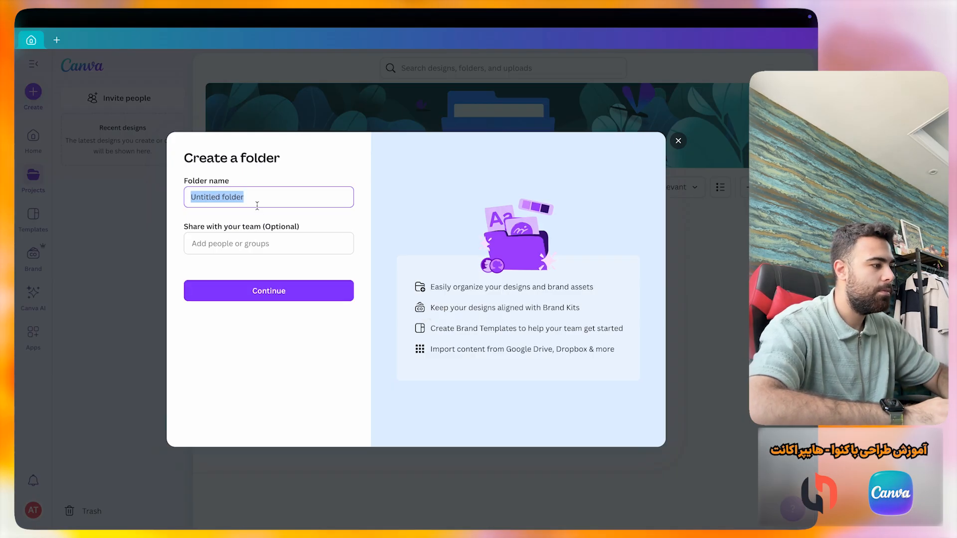
type("Hyper account")
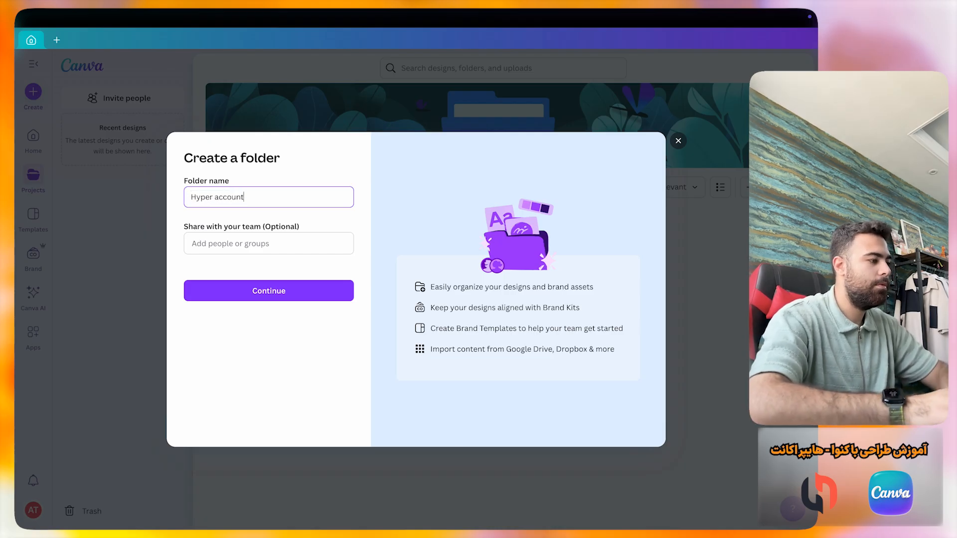
key("Return")
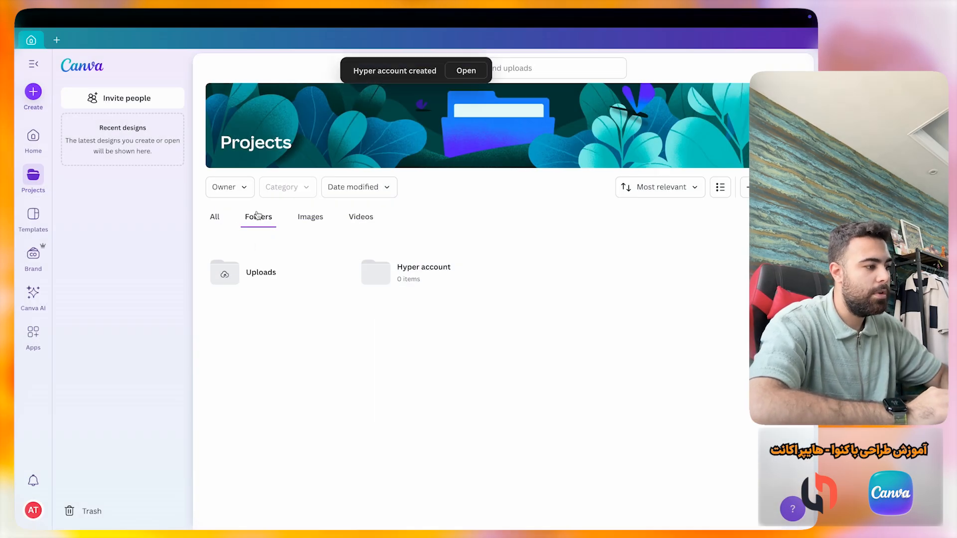
left_click(409, 265)
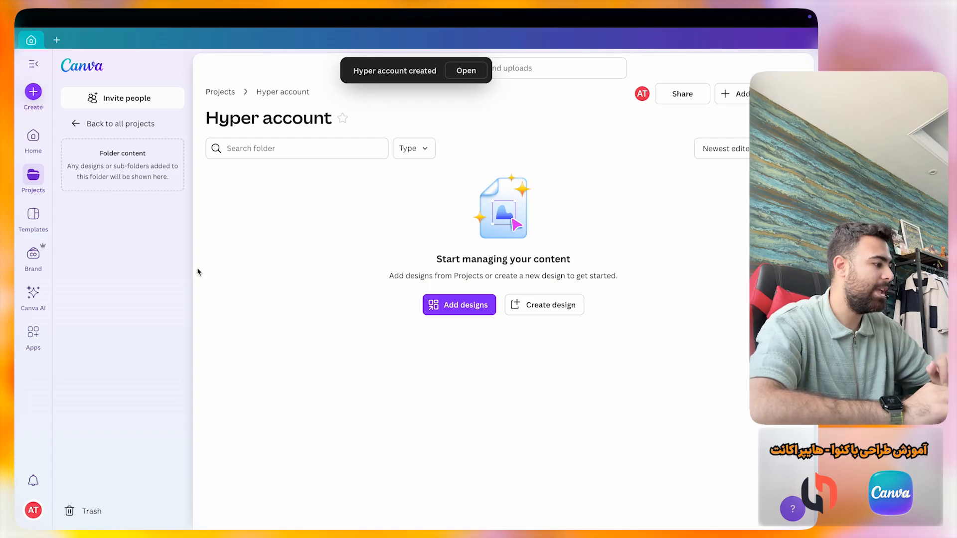
Step: Browse the Social Media category of the template library and look over its high quality template designs
left_click(31, 214)
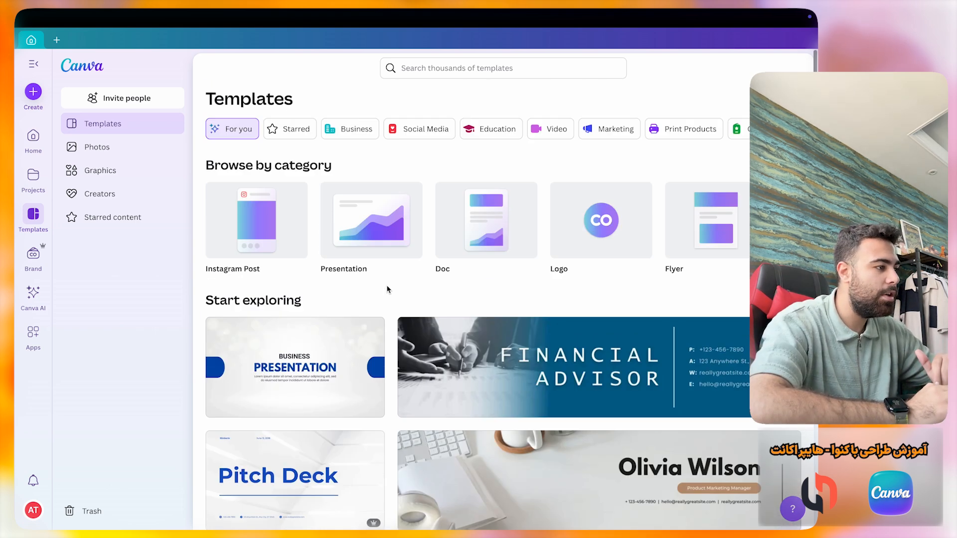
left_click(428, 138)
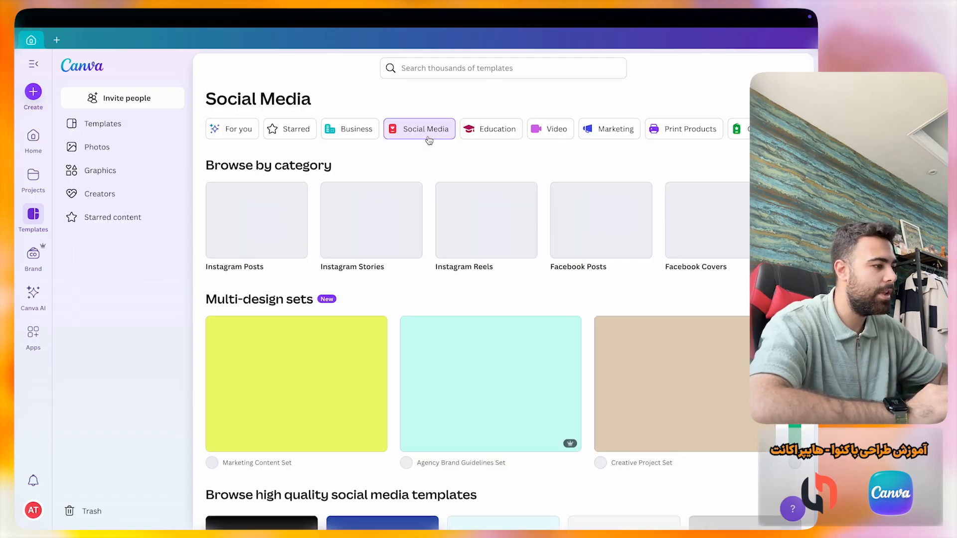
scroll(392, 290, "down", 4)
scroll(392, 290, "down", 4)
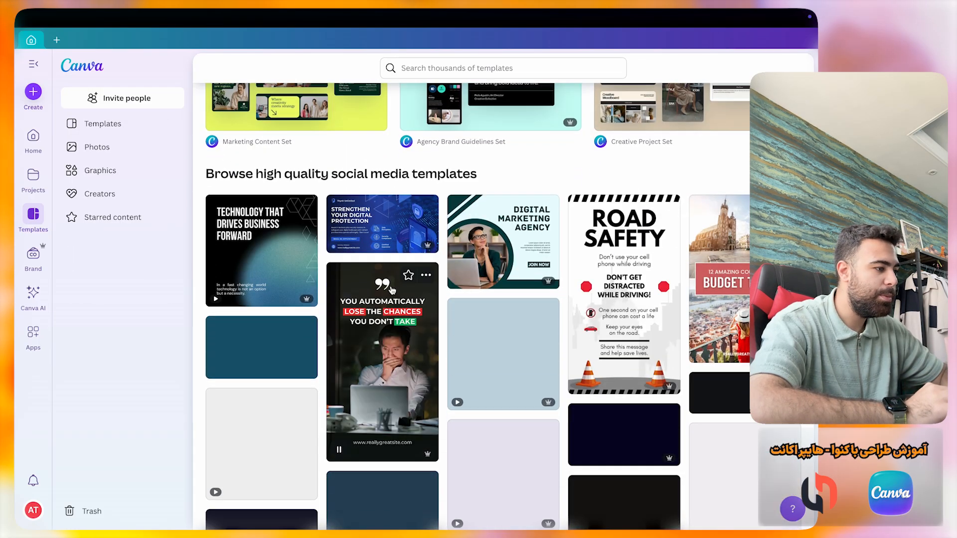
scroll(384, 297, "down", 2)
scroll(383, 298, "down", 2)
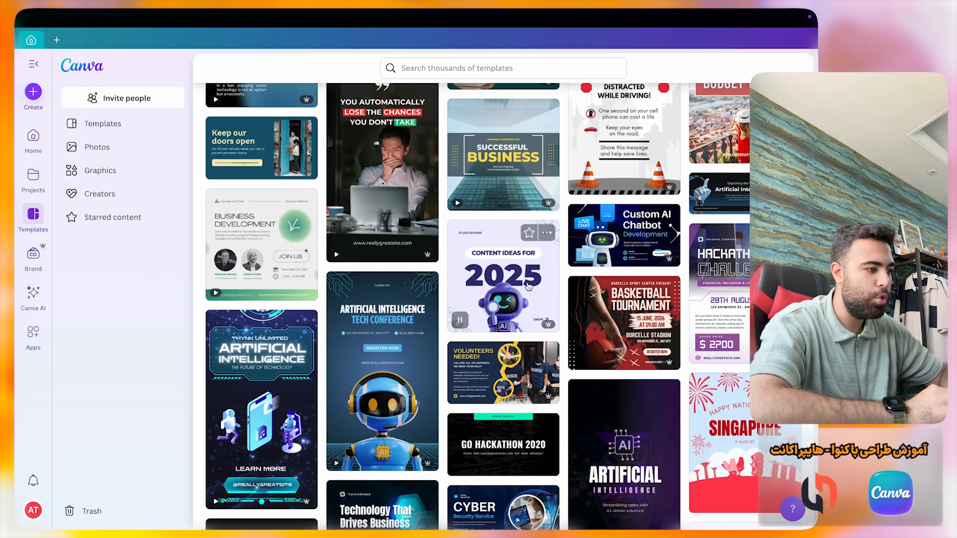
scroll(387, 328, "down", 5)
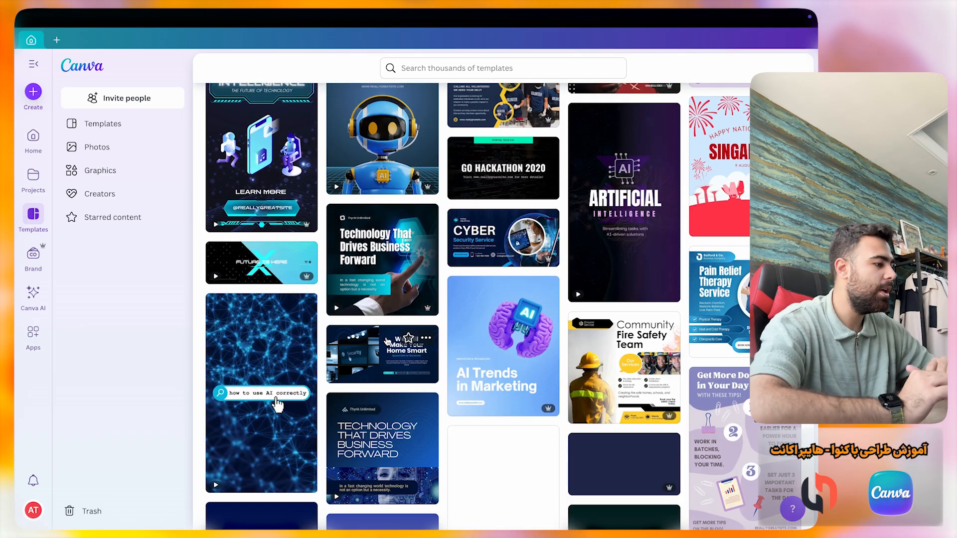
scroll(387, 341, "down", 4)
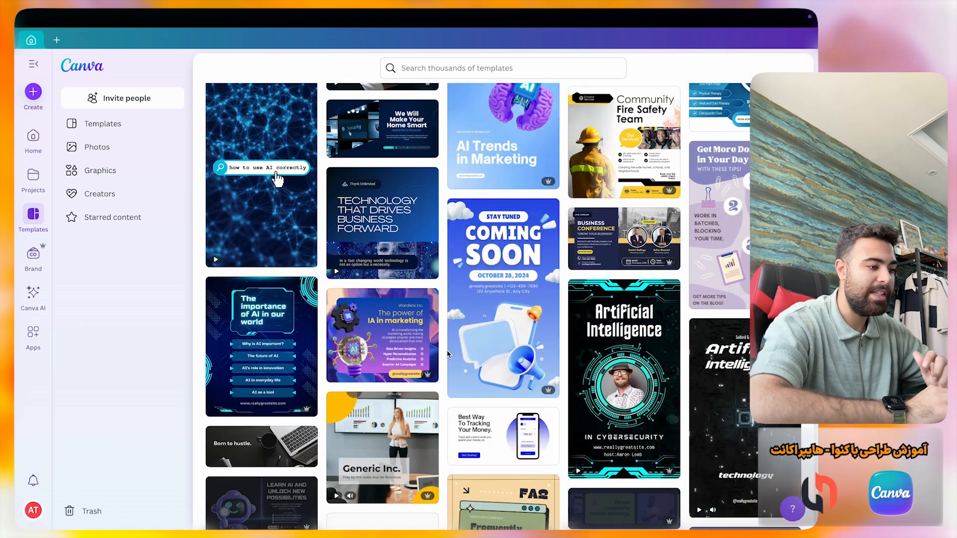
scroll(447, 355, "down", 4)
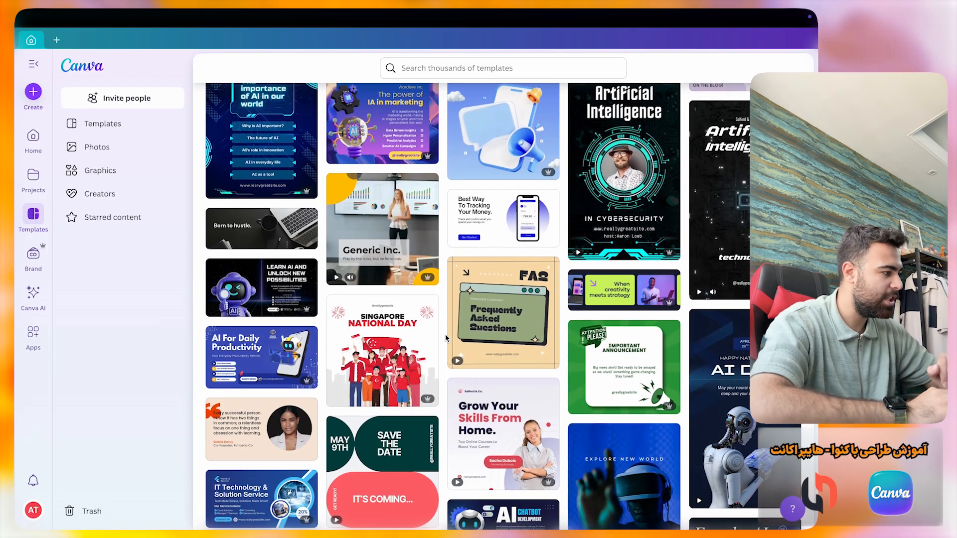
Step: Open the Hyper Account brand kit and review its logos, color palette and font styles
left_click(34, 255)
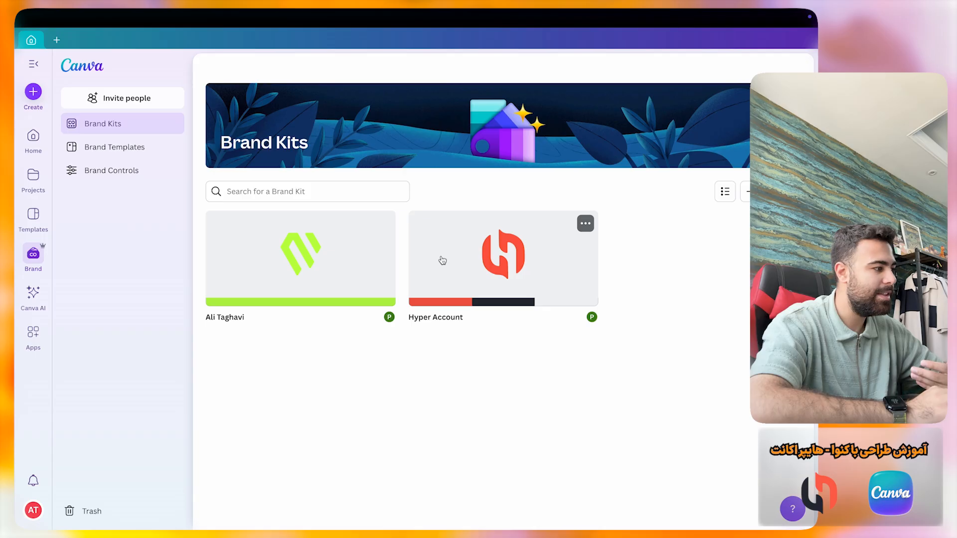
left_click(468, 284)
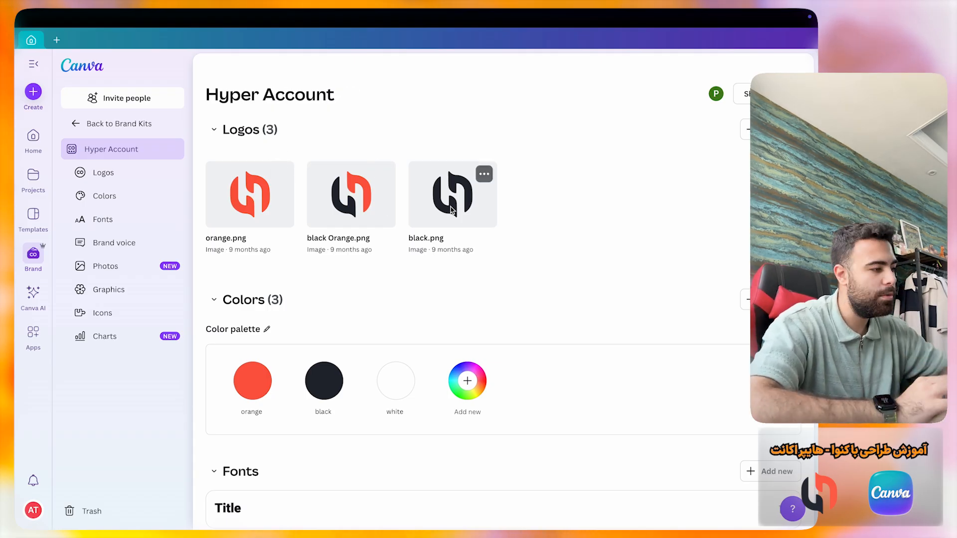
scroll(433, 293, "down", 1)
scroll(432, 293, "down", 2)
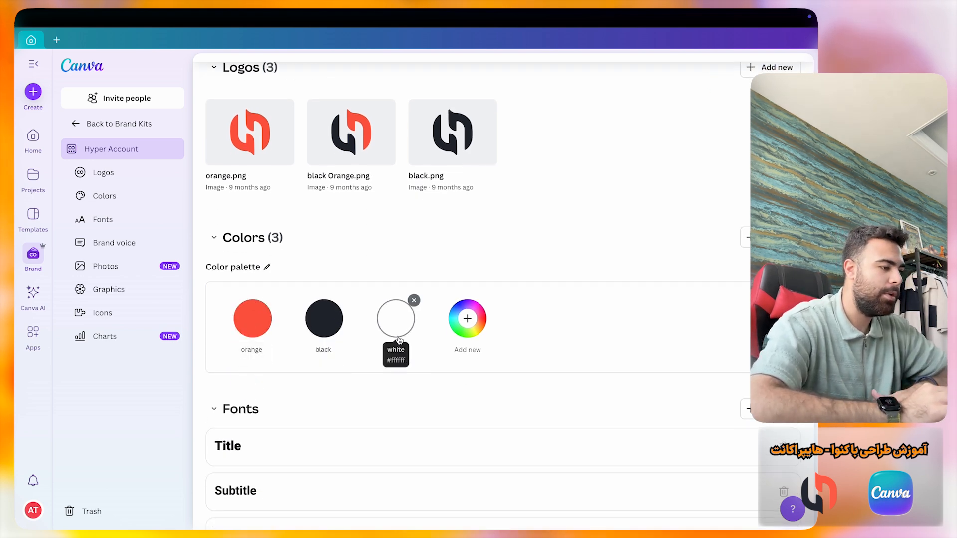
scroll(399, 341, "down", 2)
scroll(330, 324, "down", 1)
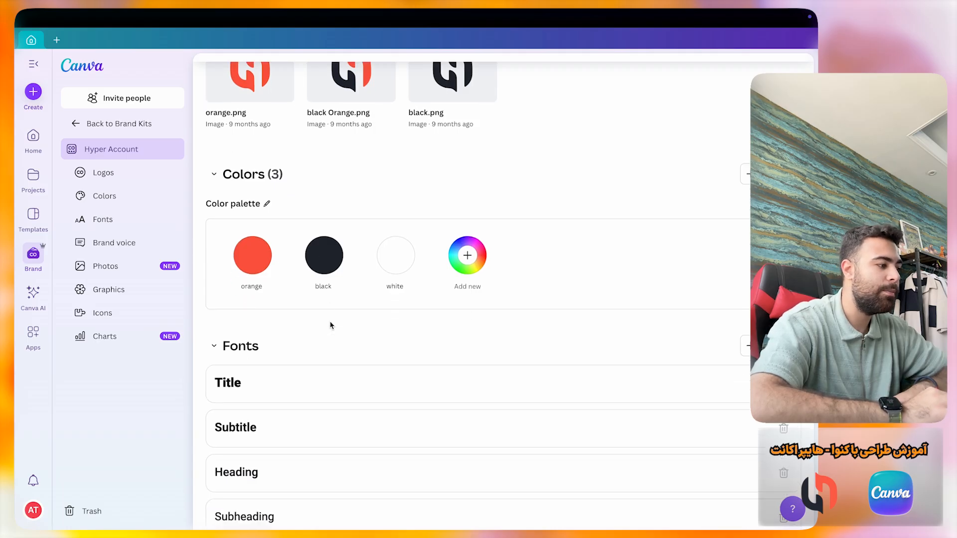
scroll(330, 325, "down", 5)
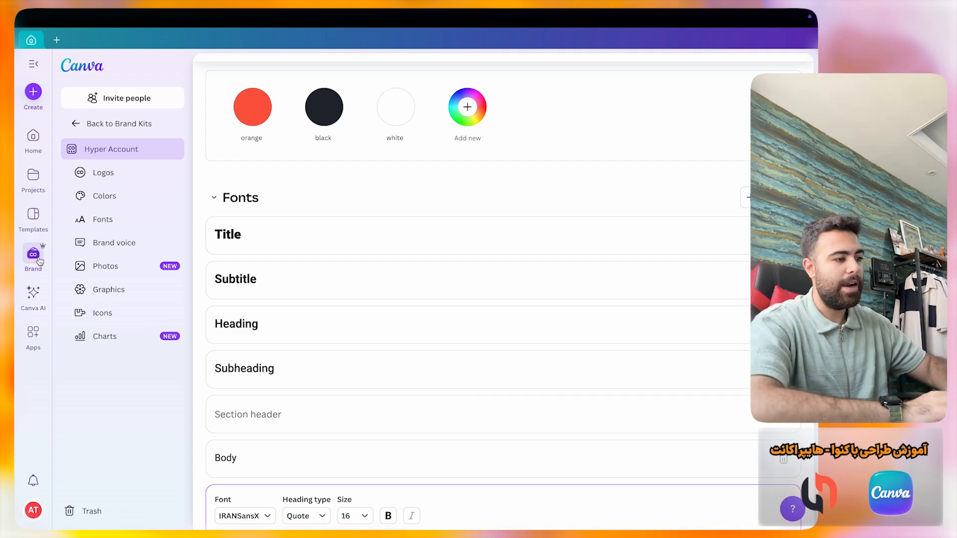
Step: Examine the brand kit's options for adding fonts and the settings of its Title and Body text styles
left_click(746, 198)
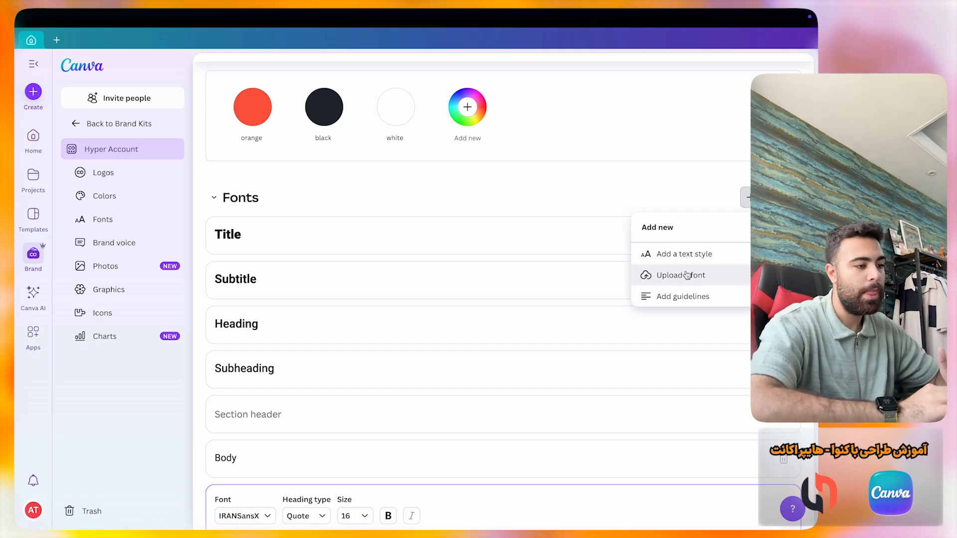
left_click(562, 200)
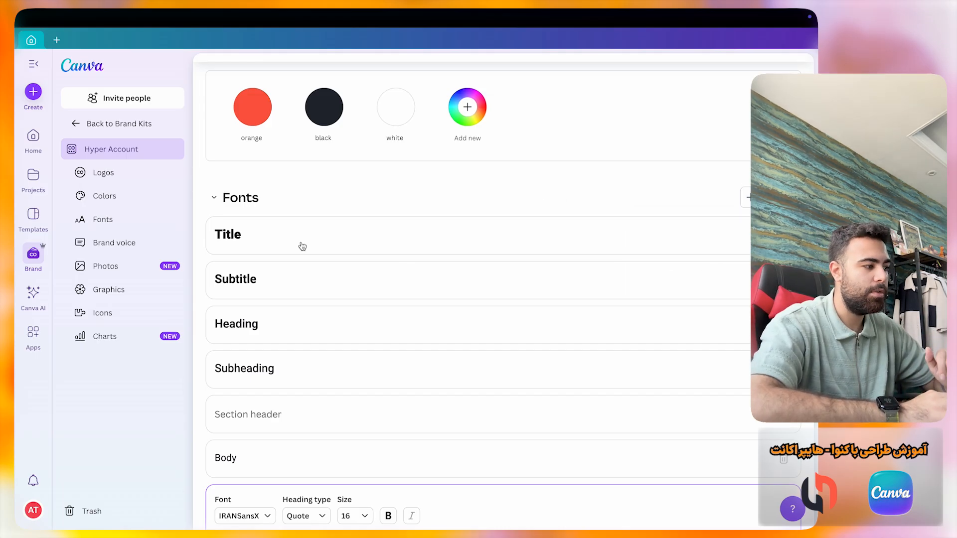
left_click(223, 242)
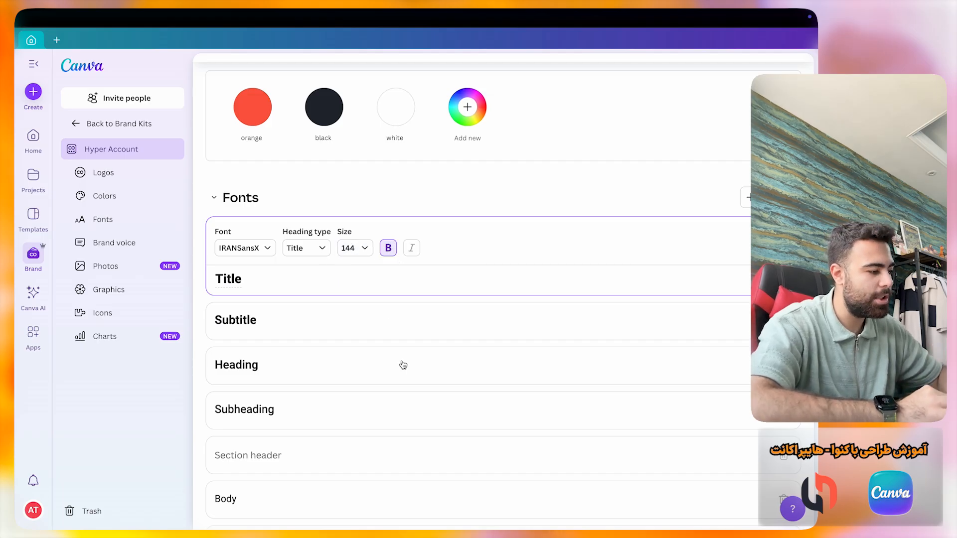
scroll(402, 364, "down", 2)
left_click(398, 377)
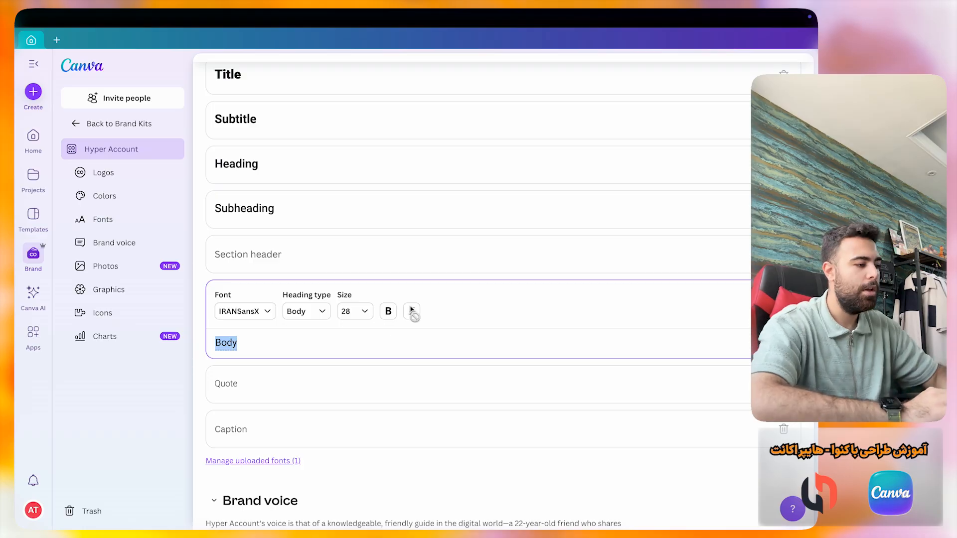
key("Escape")
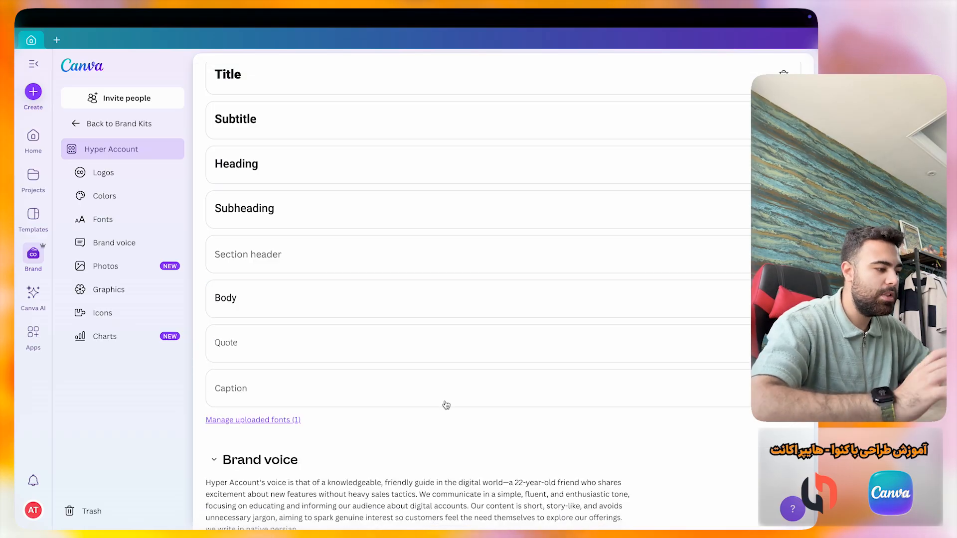
Step: Review the brand kit's brand voice, photos, graphics, icons and charts sections
scroll(446, 404, "down", 5)
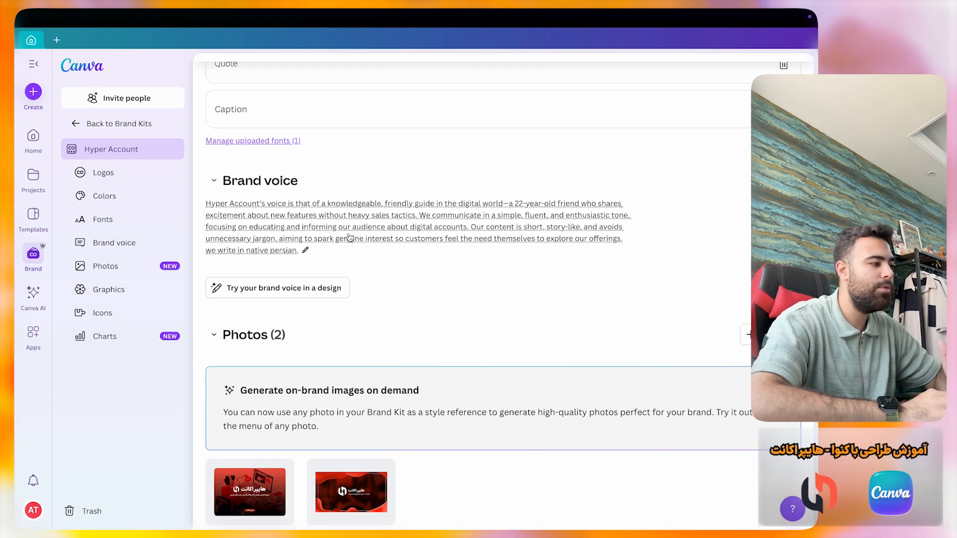
scroll(456, 316, "down", 4)
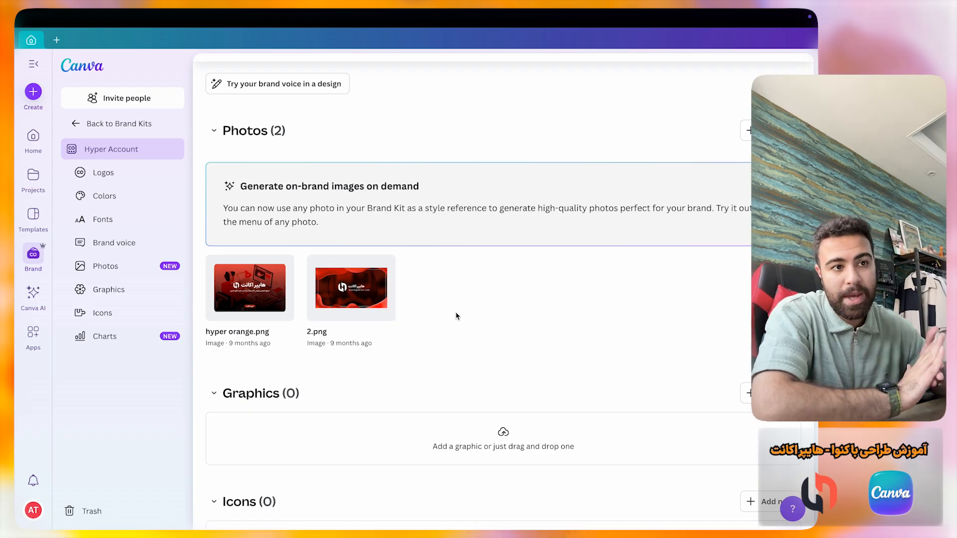
scroll(456, 316, "down", 3)
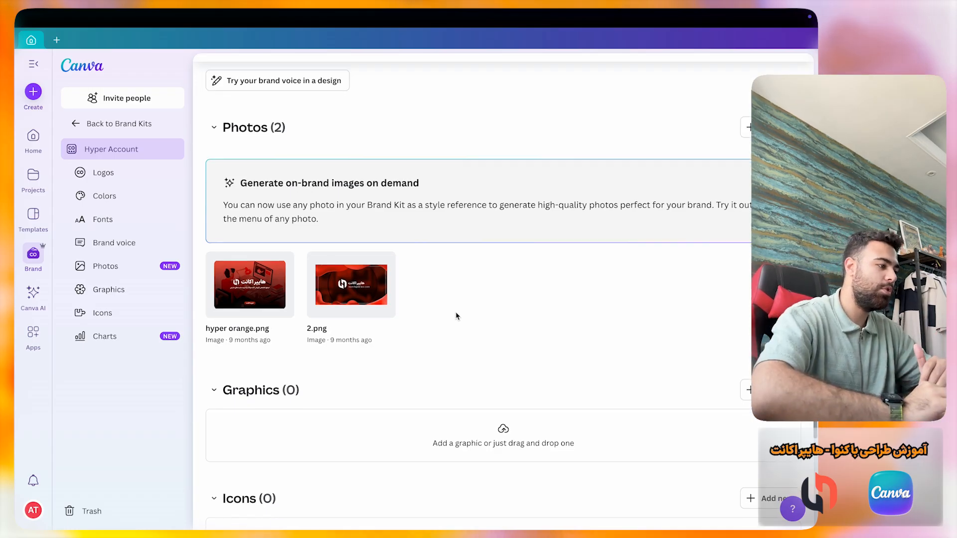
scroll(252, 234, "up", 3)
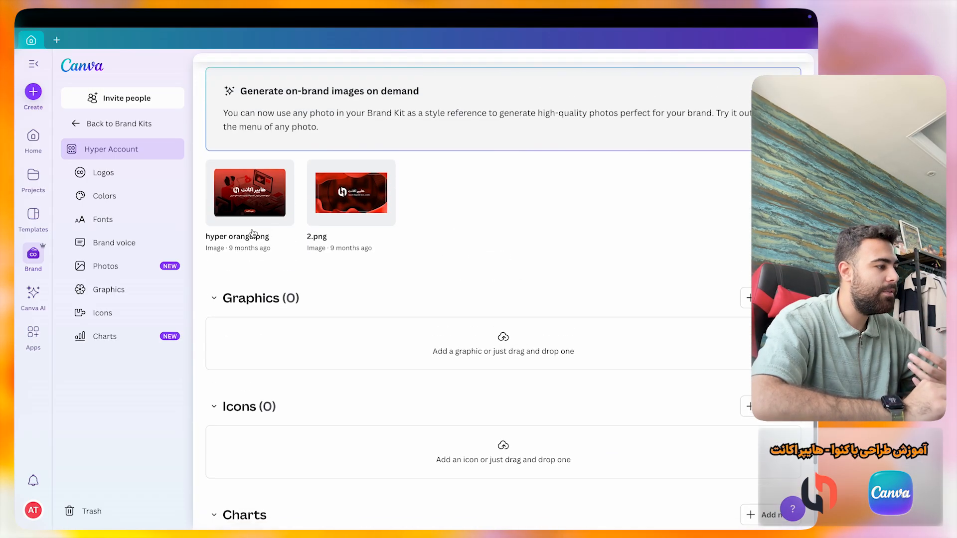
scroll(298, 377, "down", 4)
scroll(298, 377, "down", 2)
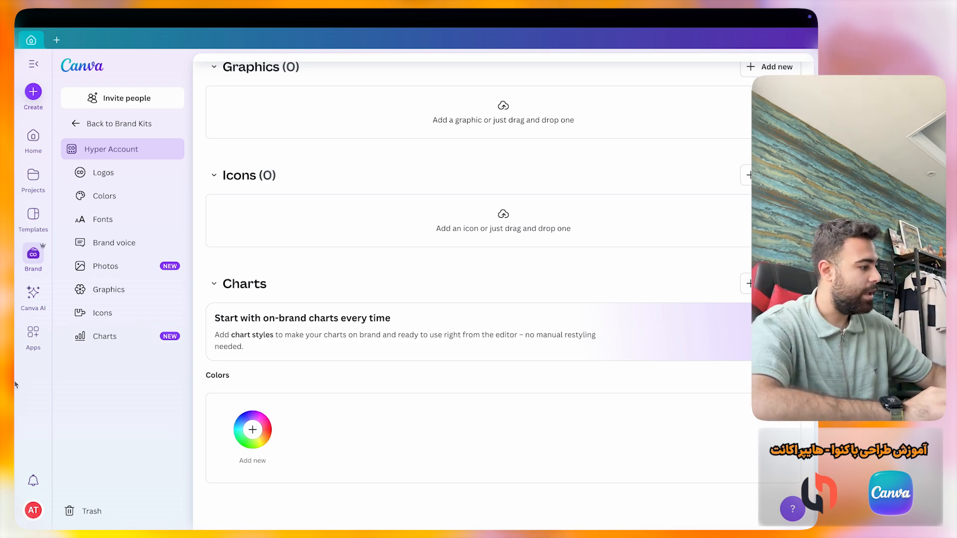
Step: Visit the Canva AI and Apps sections and return to the home page
left_click(32, 308)
left_click(34, 333)
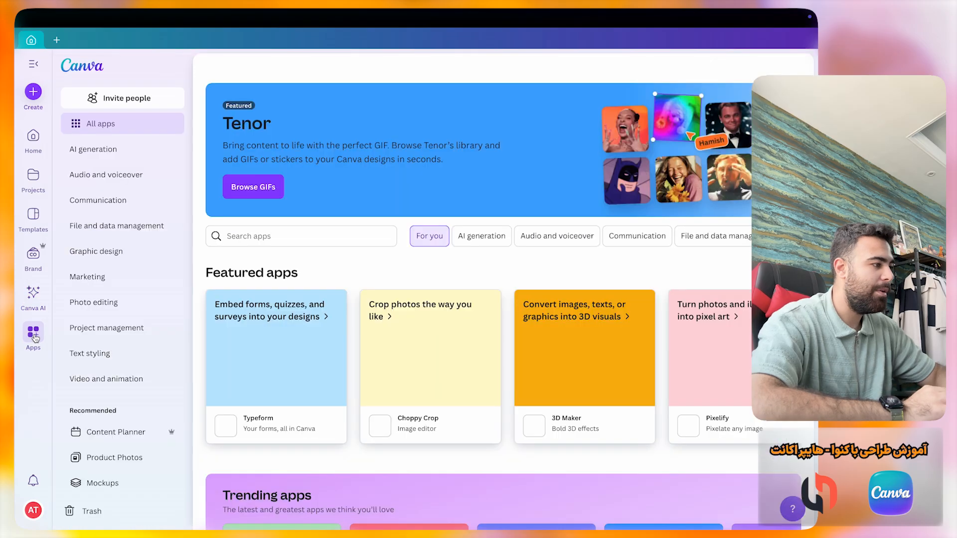
left_click(32, 145)
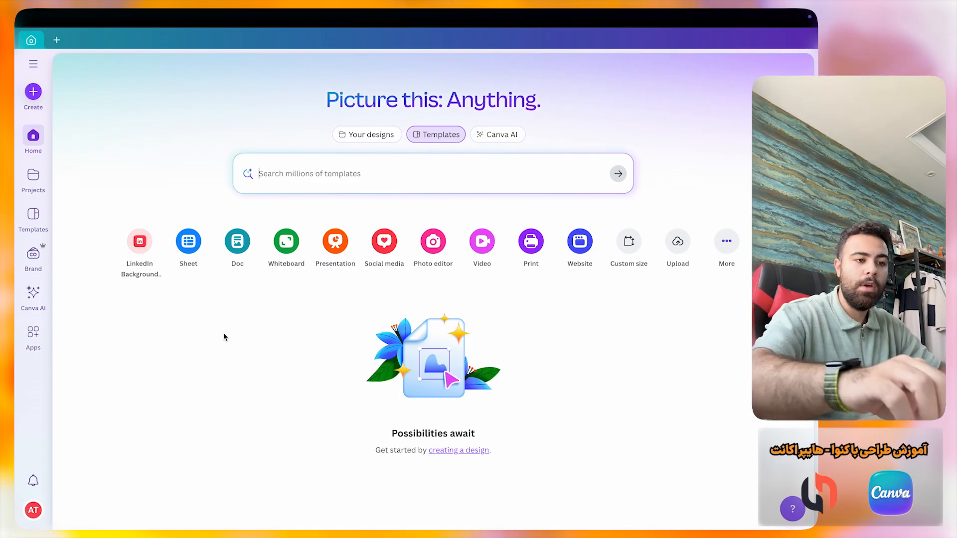
Step: Search the templates for "instagram story promotion" and browse the matching story designs
left_click(346, 172)
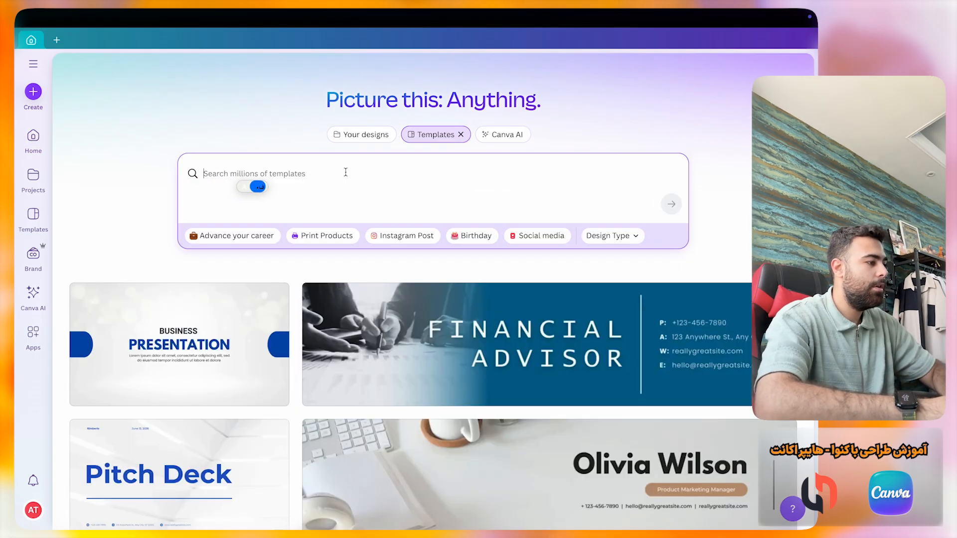
type("instag")
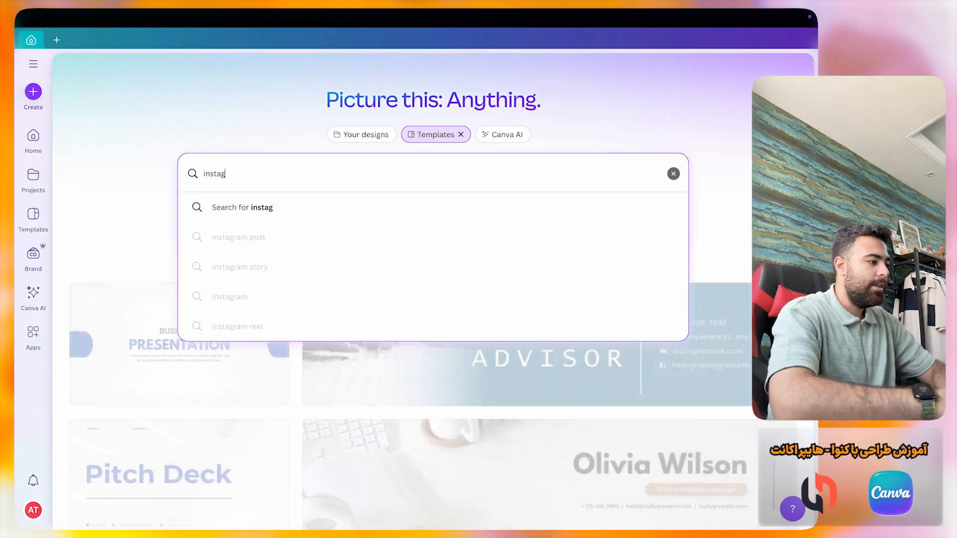
type("ram story ")
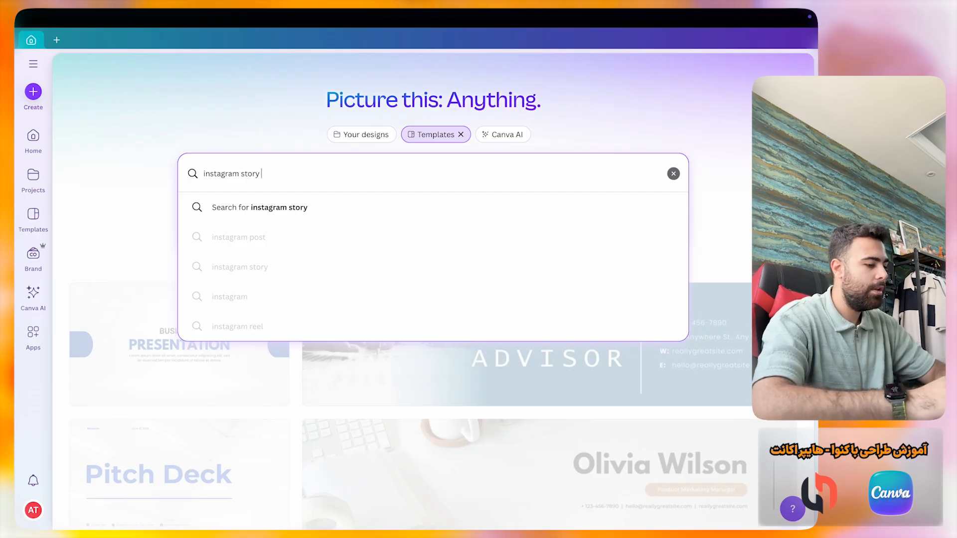
type("promotion")
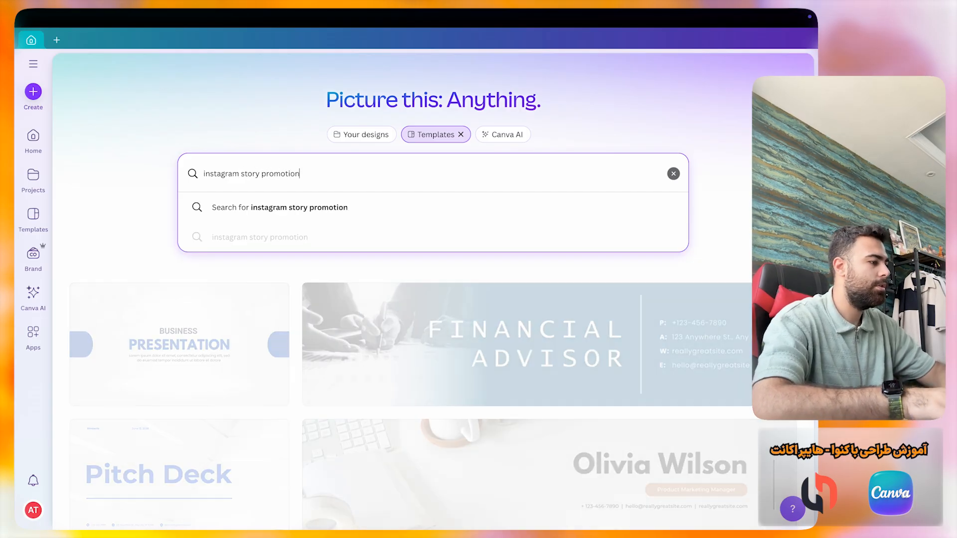
key("Return")
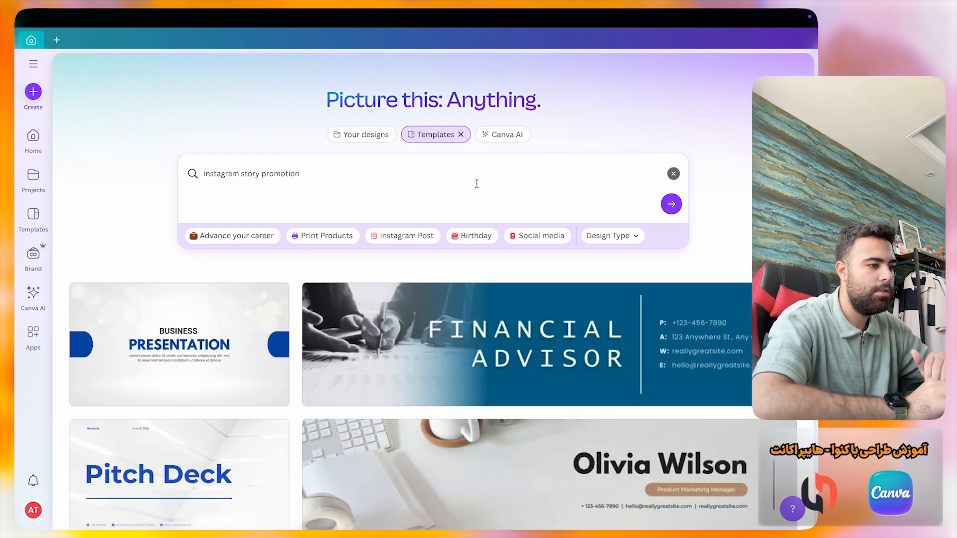
scroll(431, 227, "down", 1)
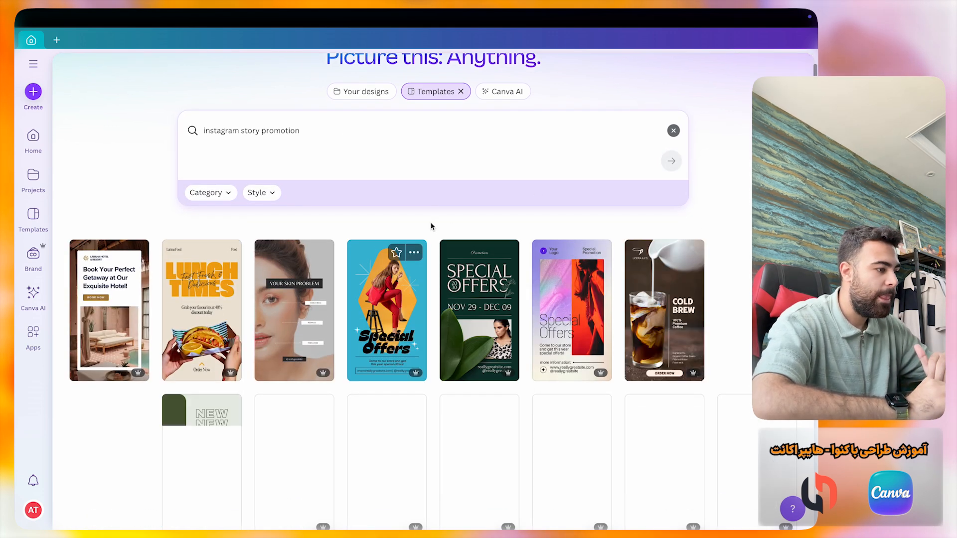
scroll(432, 227, "down", 1)
scroll(736, 190, "down", 1)
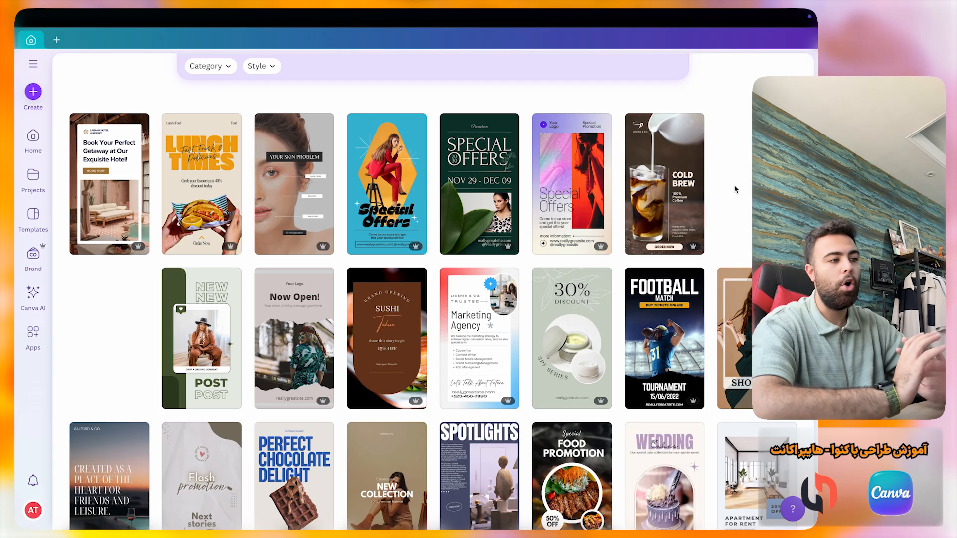
scroll(735, 189, "down", 3)
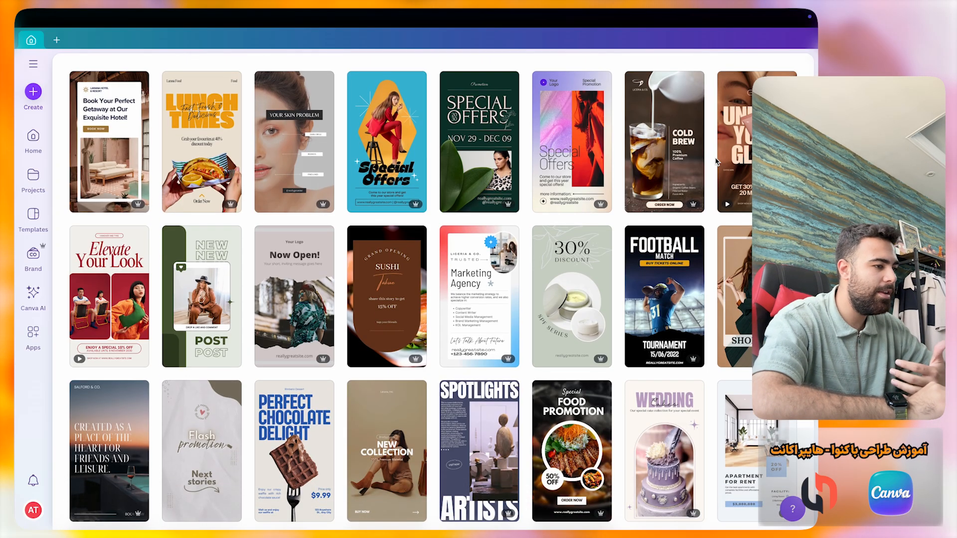
scroll(716, 240, "down", 1)
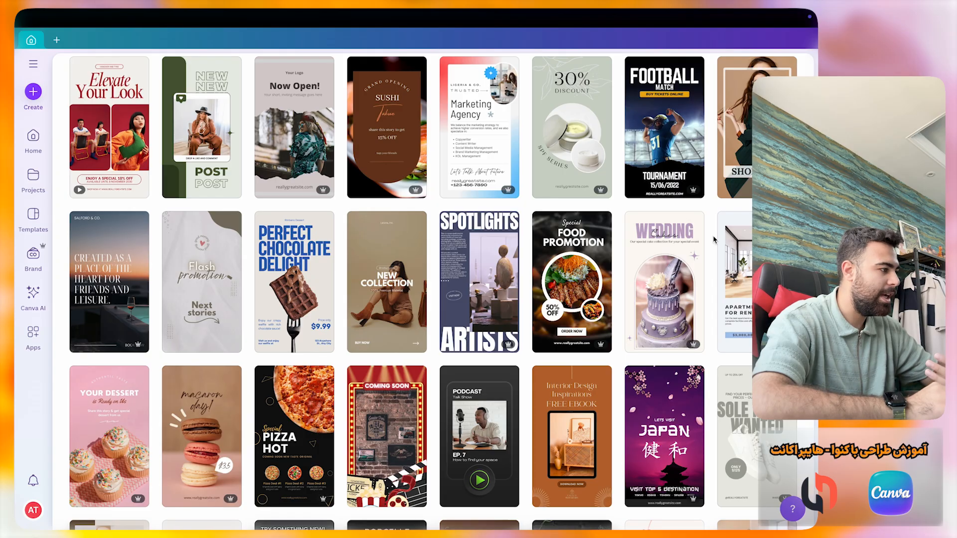
Step: Refine the template search to "instagram story promotion graphic" and look through the matching designs
scroll(714, 241, "up", 8)
left_click(381, 172)
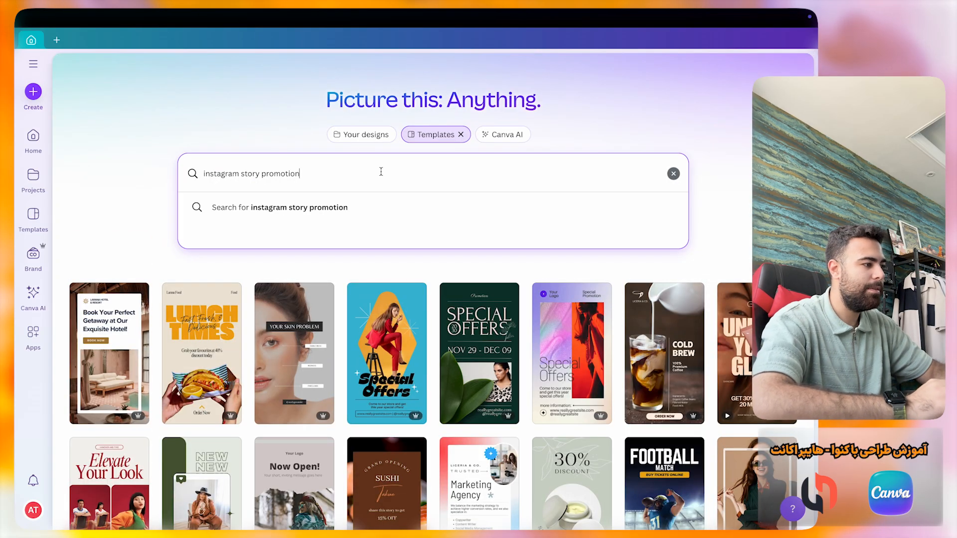
type("graphi")
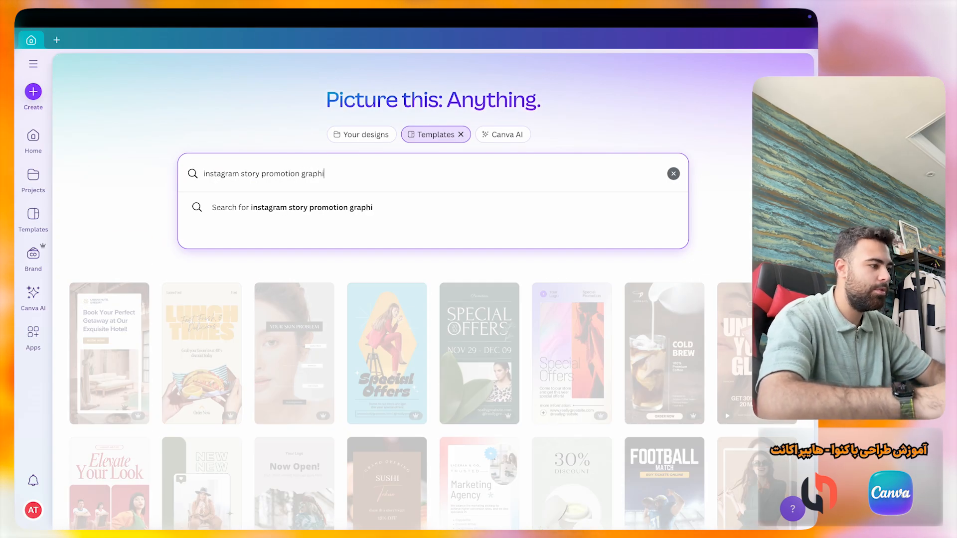
type("c")
key("Return")
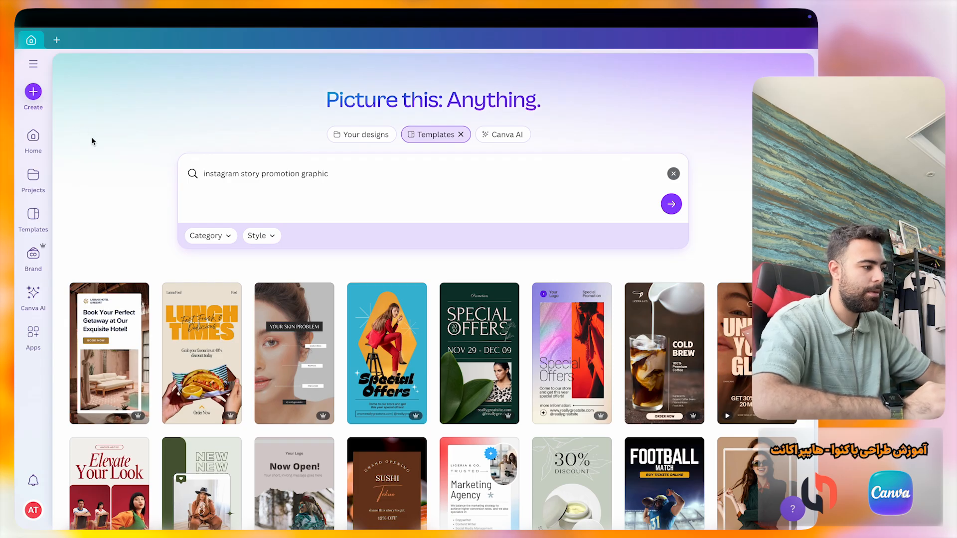
scroll(122, 148, "down", 2)
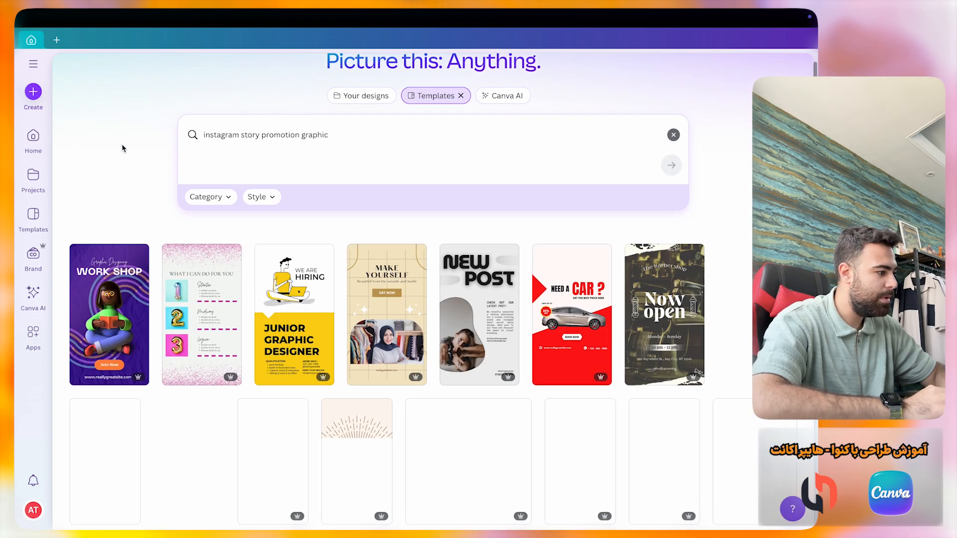
scroll(135, 160, "down", 1)
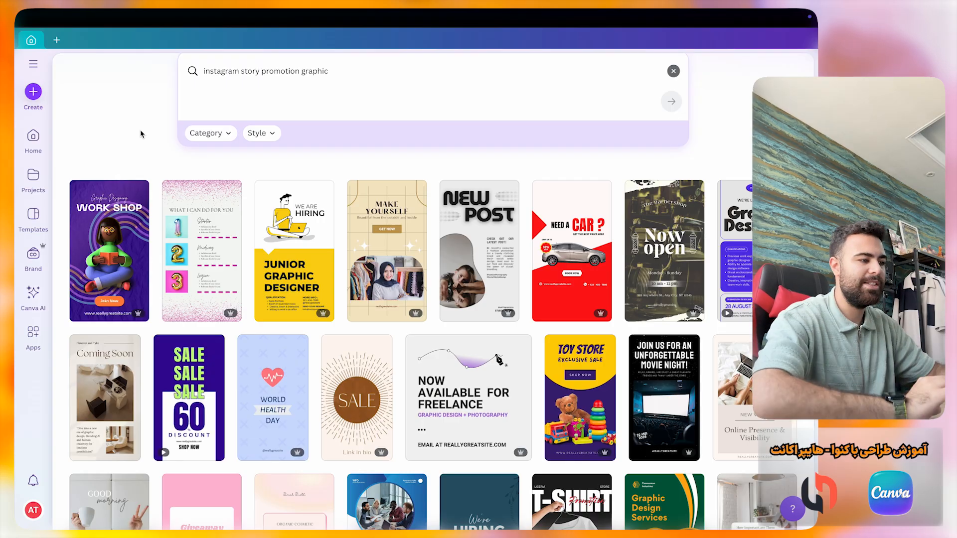
Step: Change the template search to "instagram story promotion car" and look through the matching designs
scroll(141, 134, "up", 3)
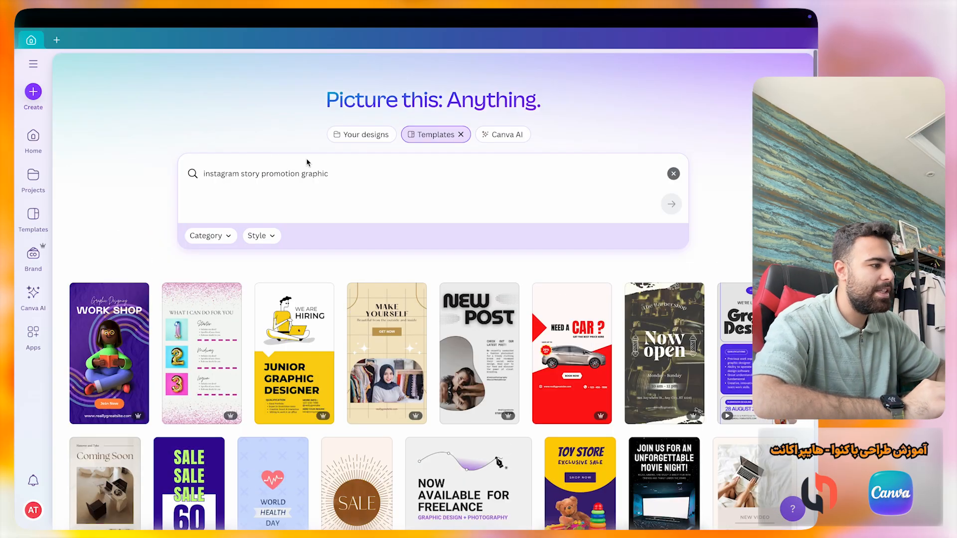
double_click(314, 174)
type("car")
key("Escape")
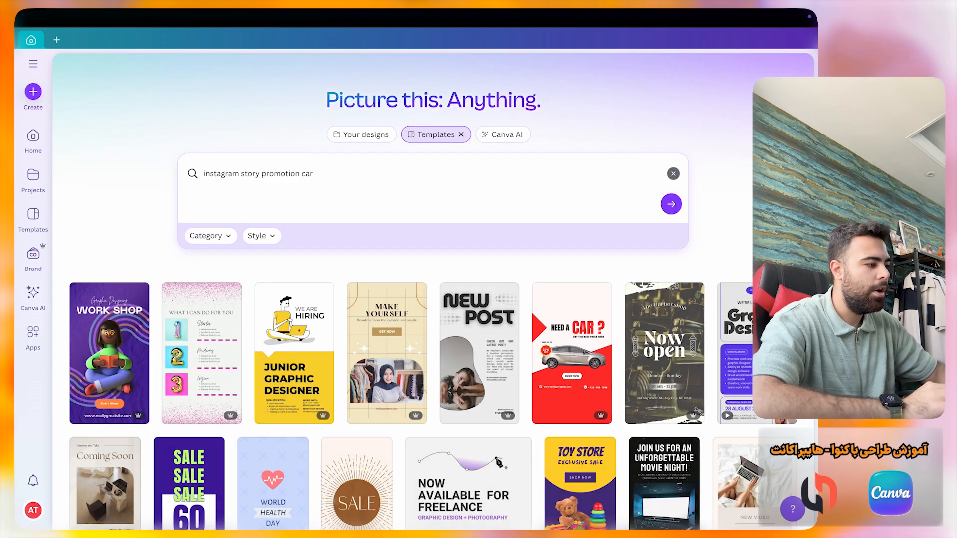
key("Return")
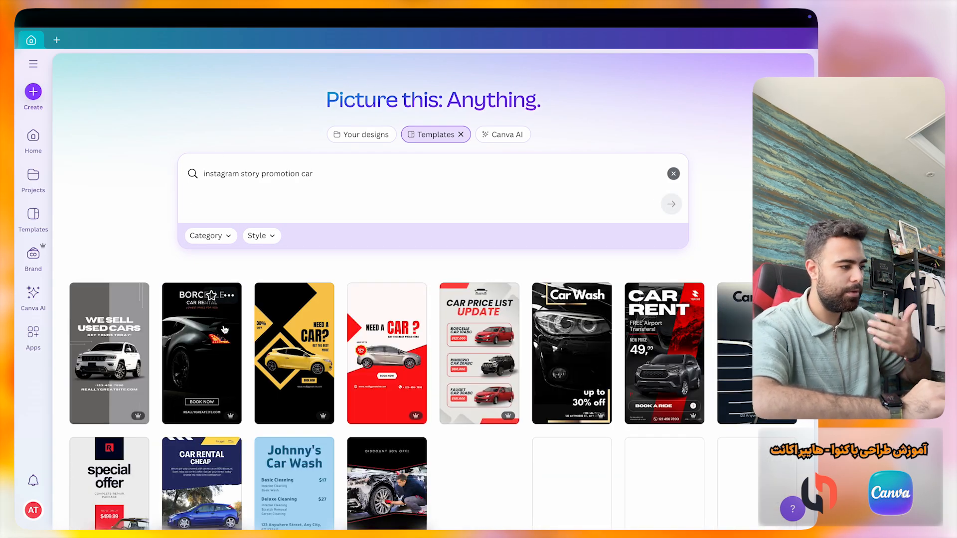
scroll(328, 372, "down", 2)
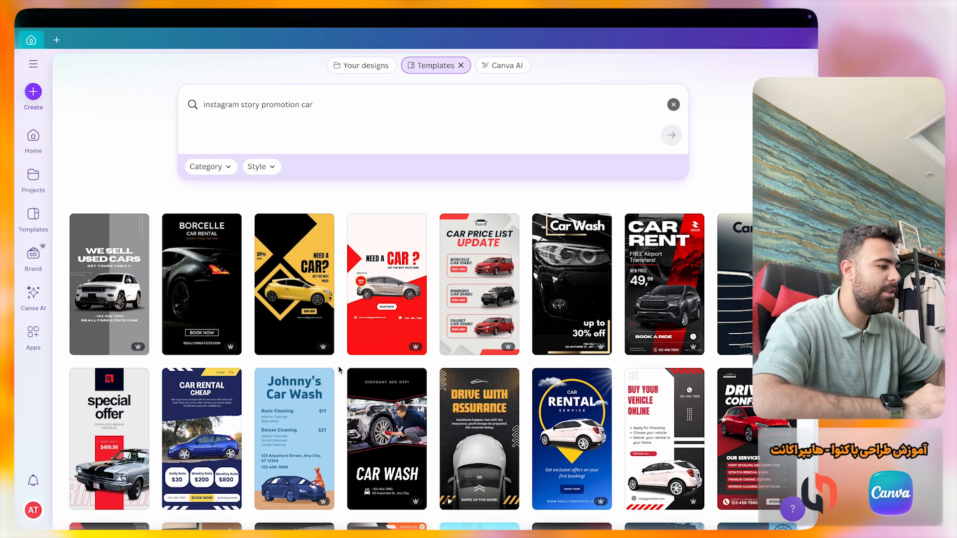
Step: Search the templates for "instagram story promotion music" and start customizing the Dark Music Party Promotion Instagram Story template
left_click(306, 104)
double_click(306, 105)
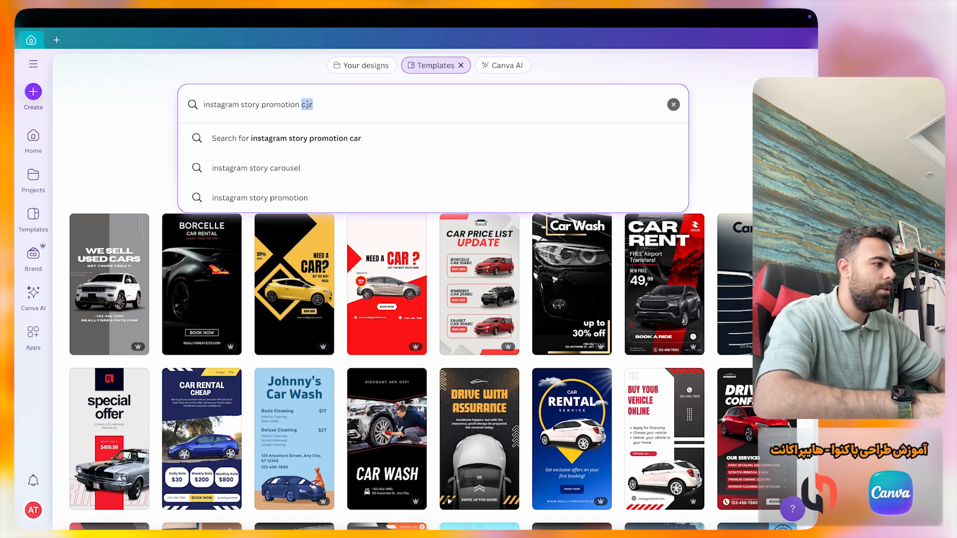
key("BackSpace")
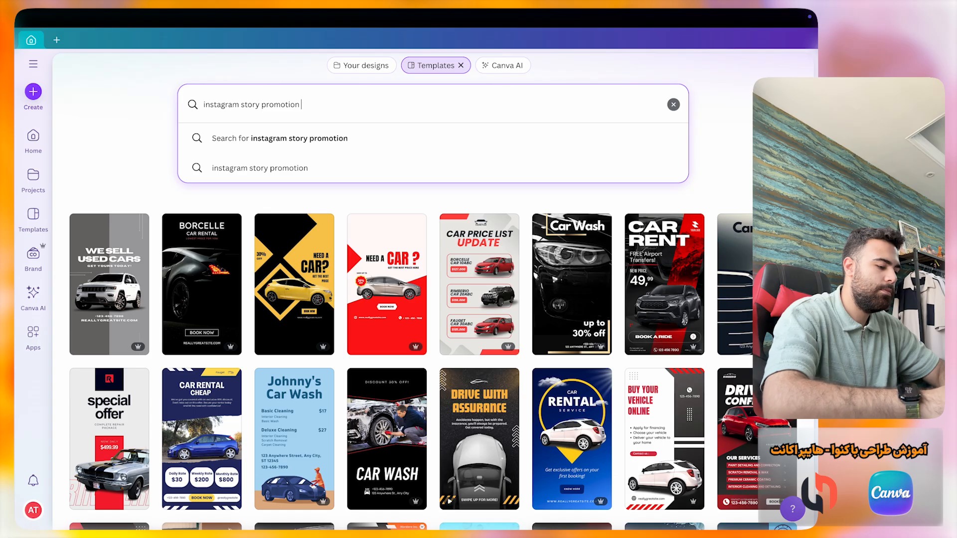
type("music")
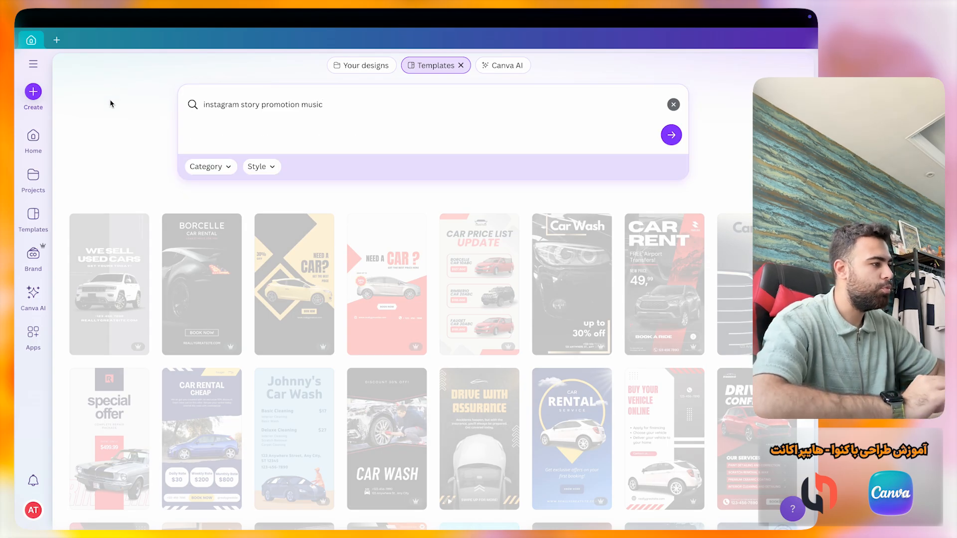
scroll(119, 166, "down", 3)
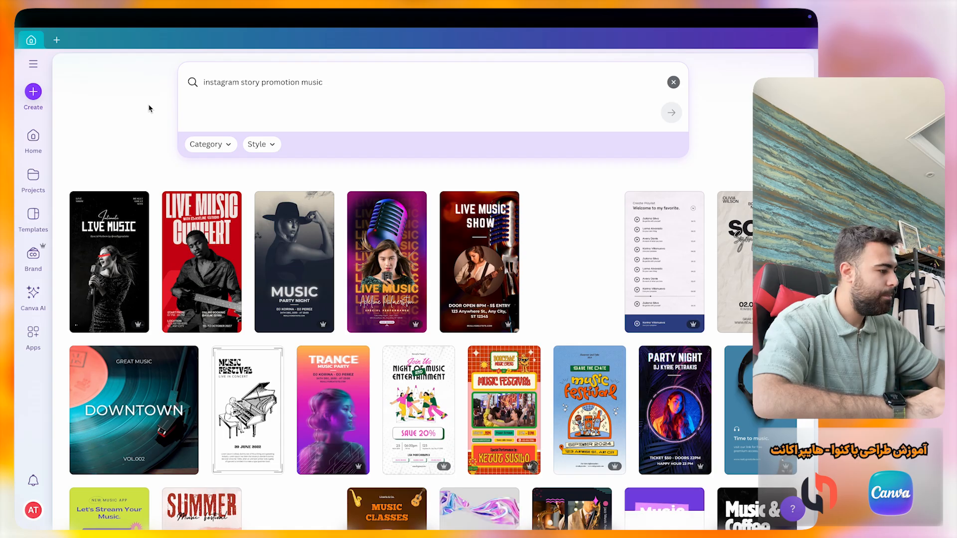
scroll(160, 166, "up", 1)
scroll(160, 166, "down", 2)
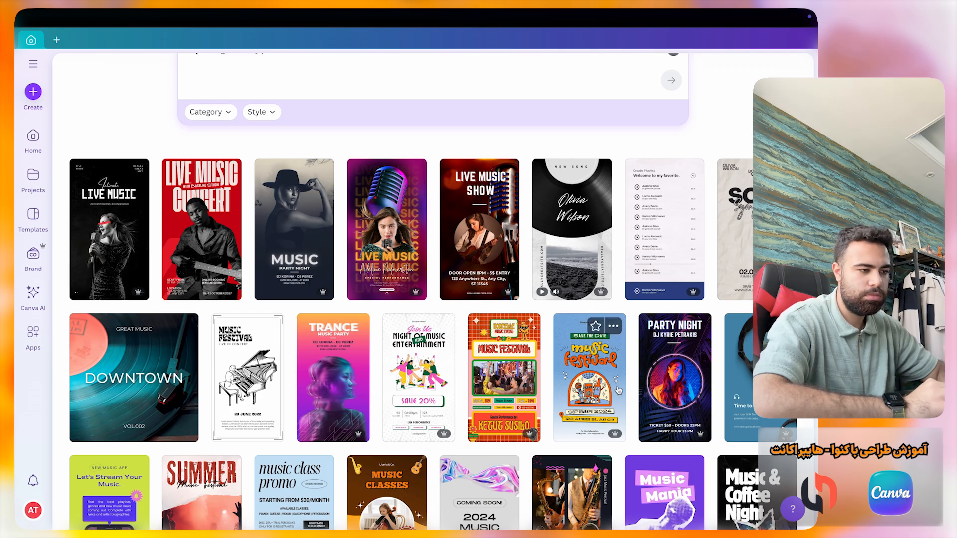
scroll(680, 386, "down", 1)
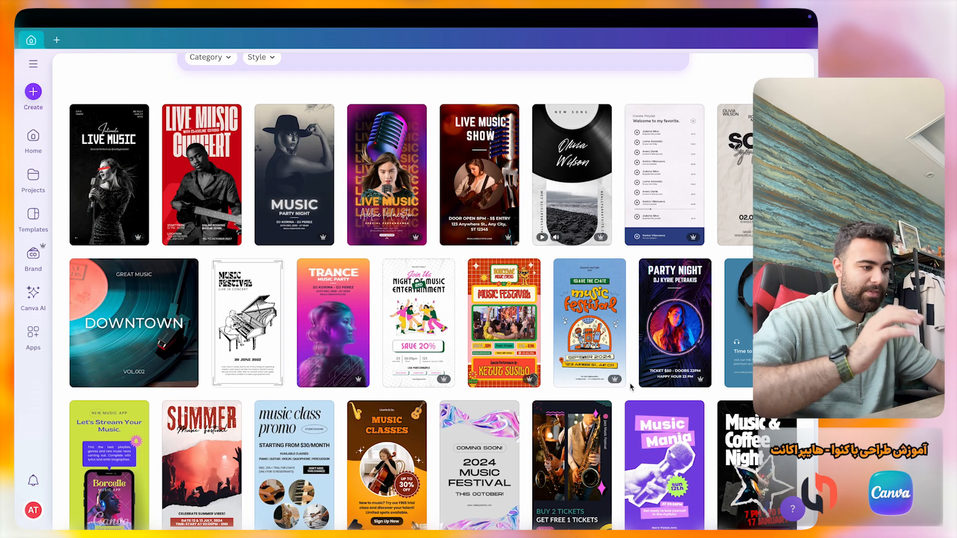
mouse_move(615, 381)
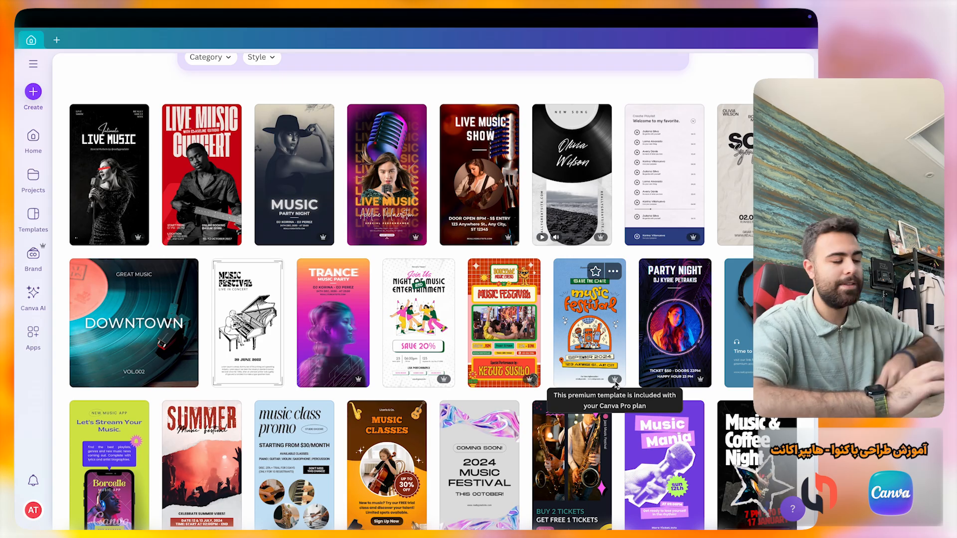
left_click(679, 335)
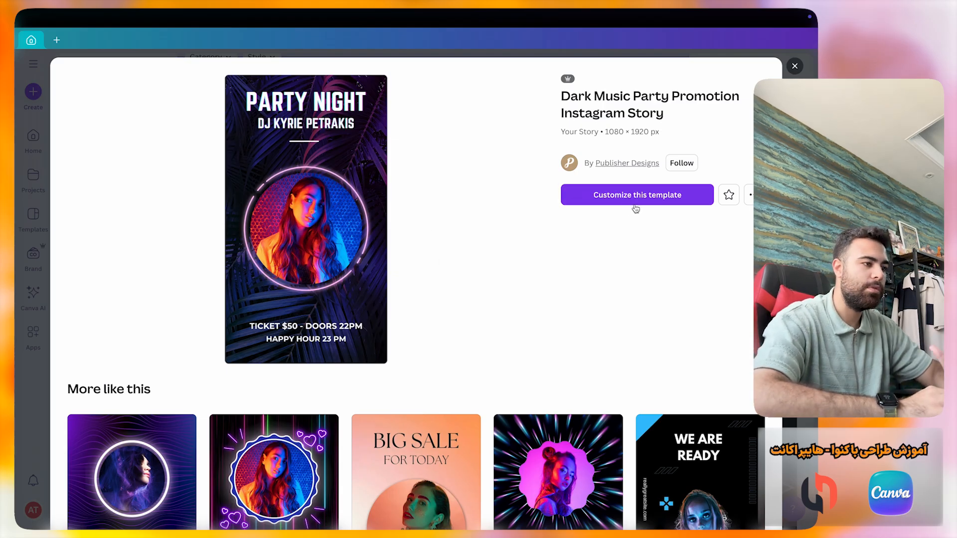
left_click(617, 202)
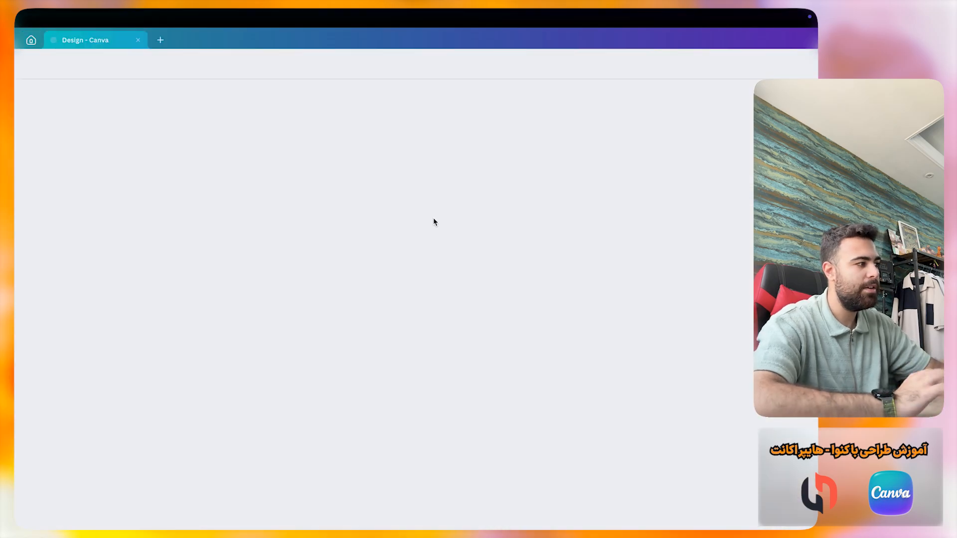
Step: Switch to the Notion notes page to review the prepared story and slide texts, and return to the Canva design
key("super+Tab")
key("super+Tab")
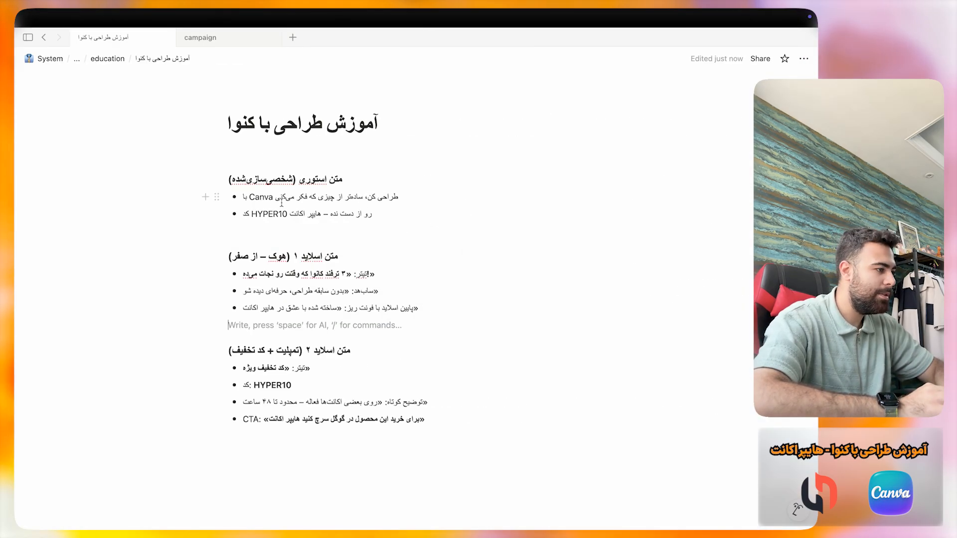
key("super+Tab")
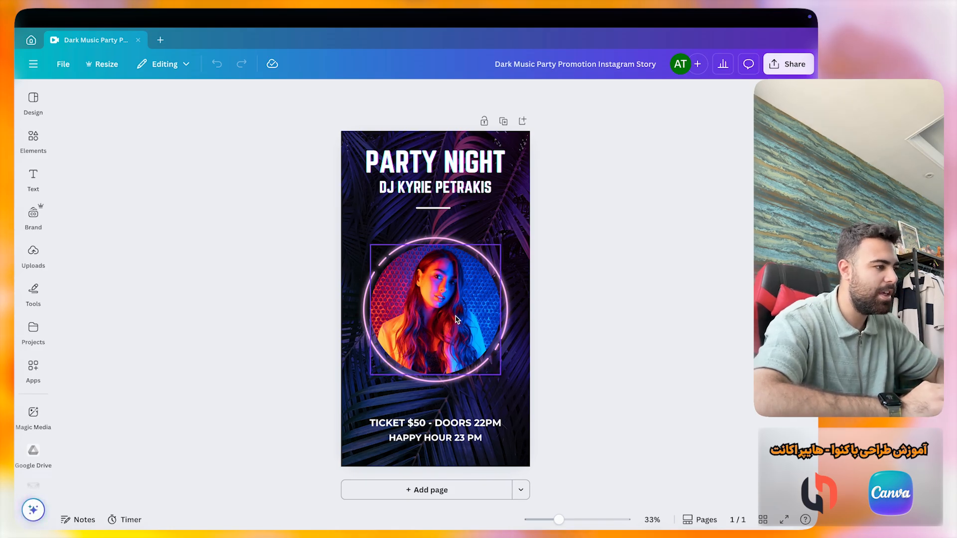
Step: Inspect the template's PARTY NIGHT headline, its subtitle and the circular portrait photo, trying a slight shift of the photo
left_click(452, 168)
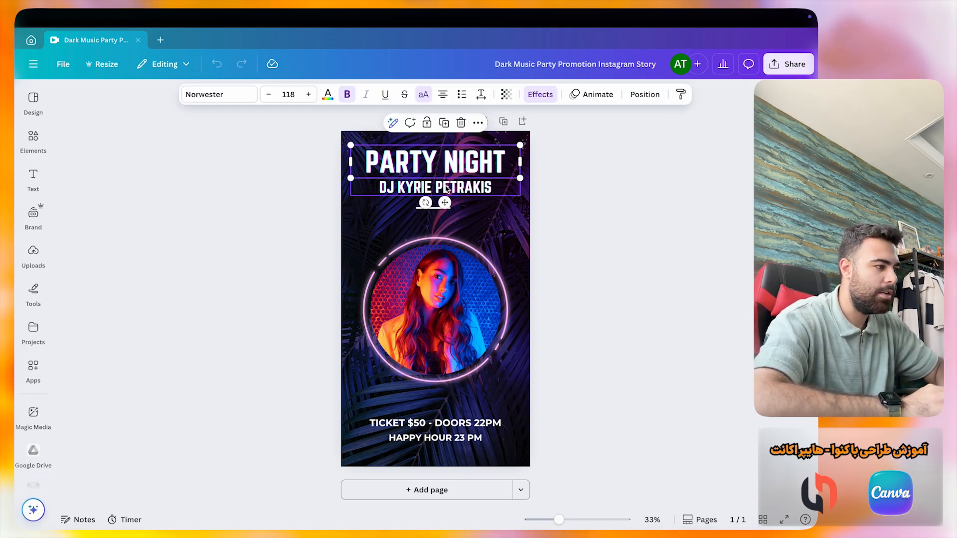
left_click(447, 188)
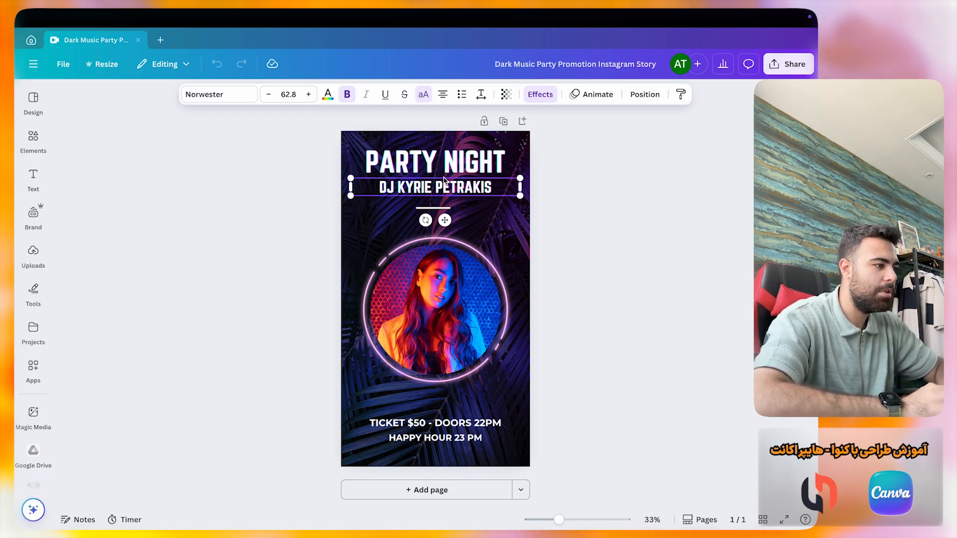
left_click(495, 173)
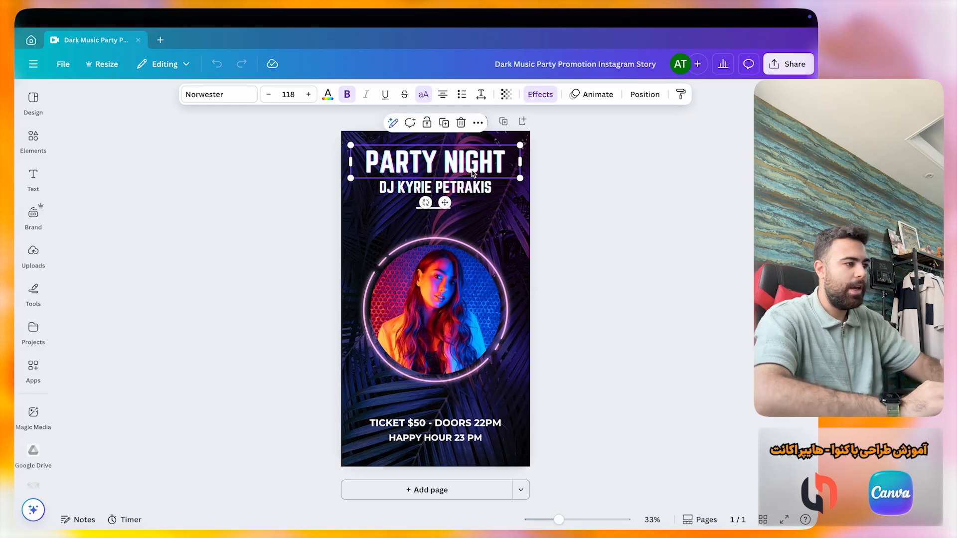
left_click(554, 194)
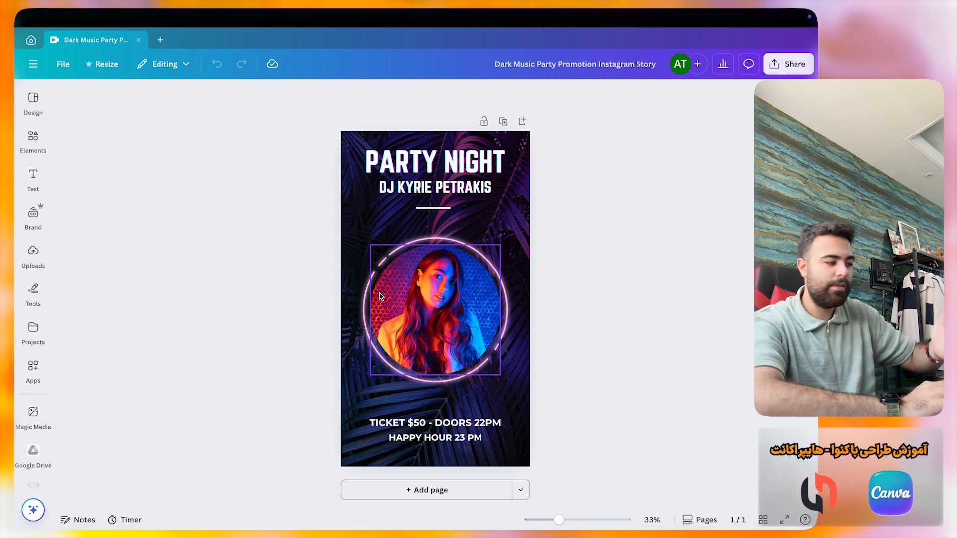
left_click(439, 296)
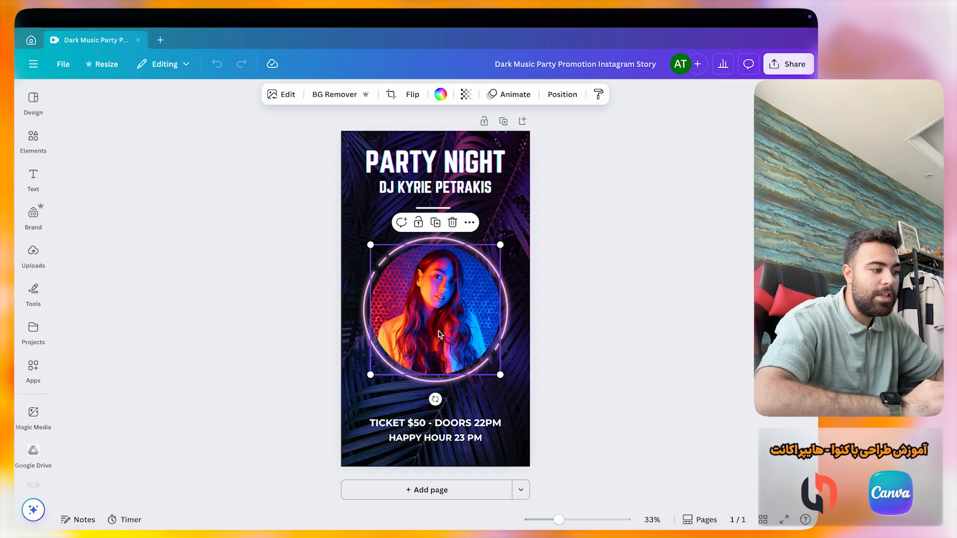
mouse_move(429, 324)
left_mouse_down()
mouse_move(466, 325)
mouse_move(448, 368)
mouse_move(408, 344)
mouse_move(438, 321)
mouse_move(414, 336)
mouse_move(433, 335)
mouse_move(406, 331)
mouse_move(433, 331)
left_mouse_up()
left_click(447, 175)
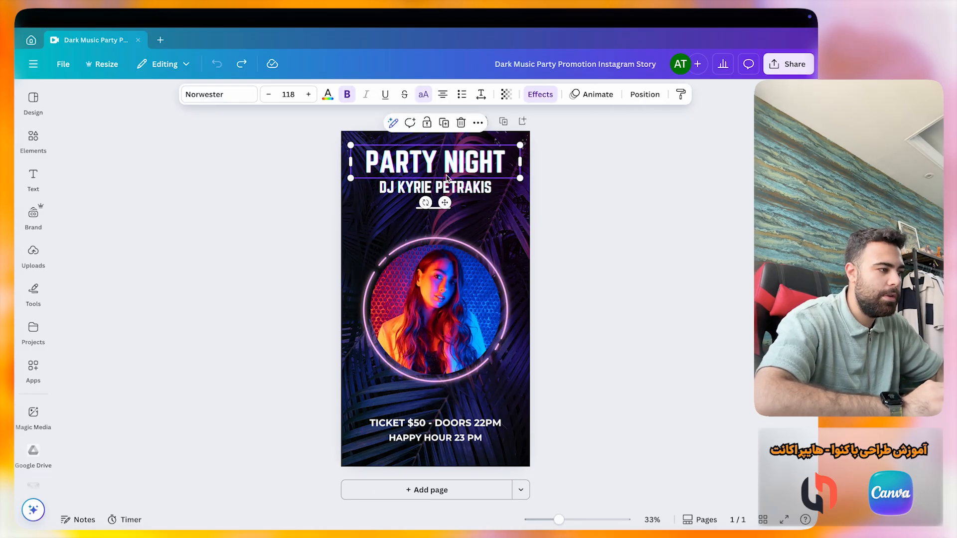
Step: Delete the DJ name subtitle and move the PARTY NIGHT headline down to just above the short divider line
left_click(467, 193)
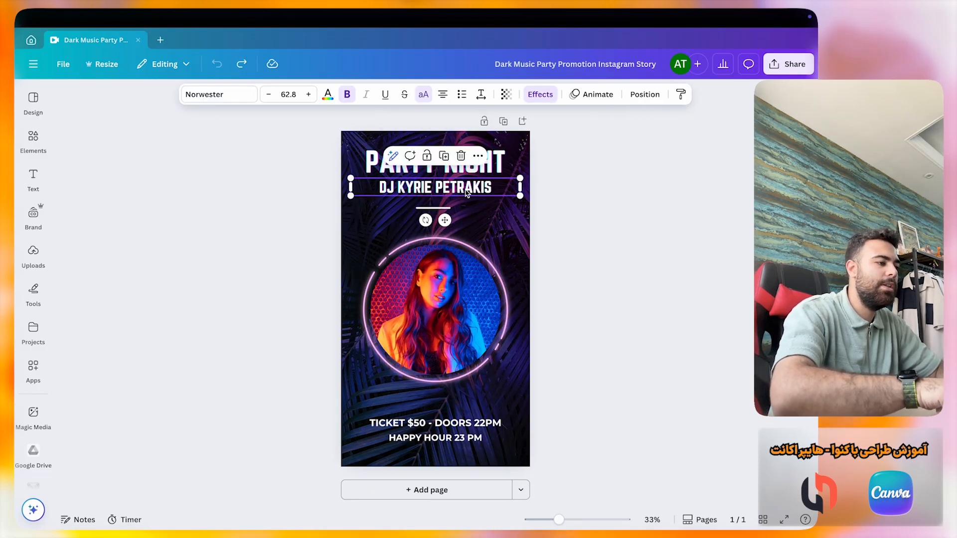
key("Delete")
left_click(438, 171)
left_click_drag(438, 171, 438, 196)
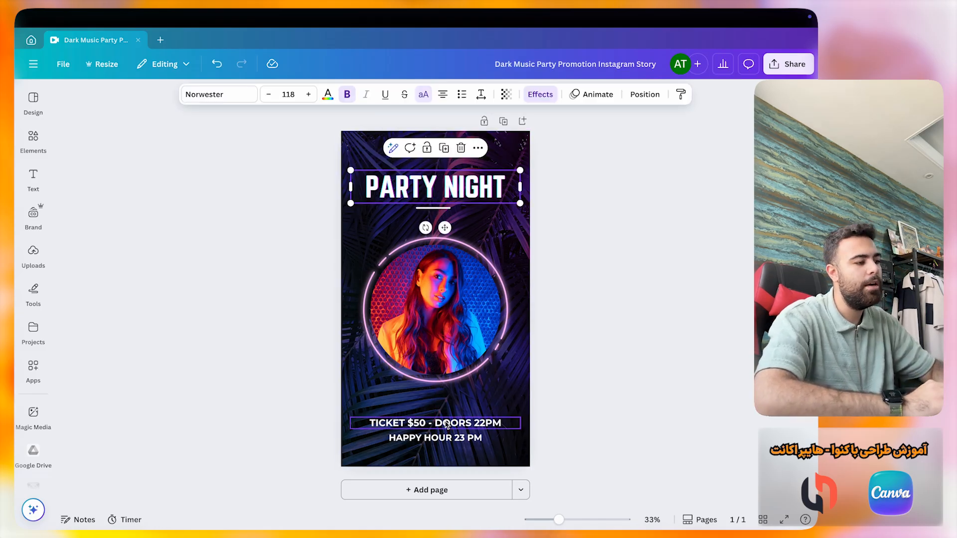
Step: Replace the PARTY NIGHT headline text with "CANVA PRO"
double_click(421, 194)
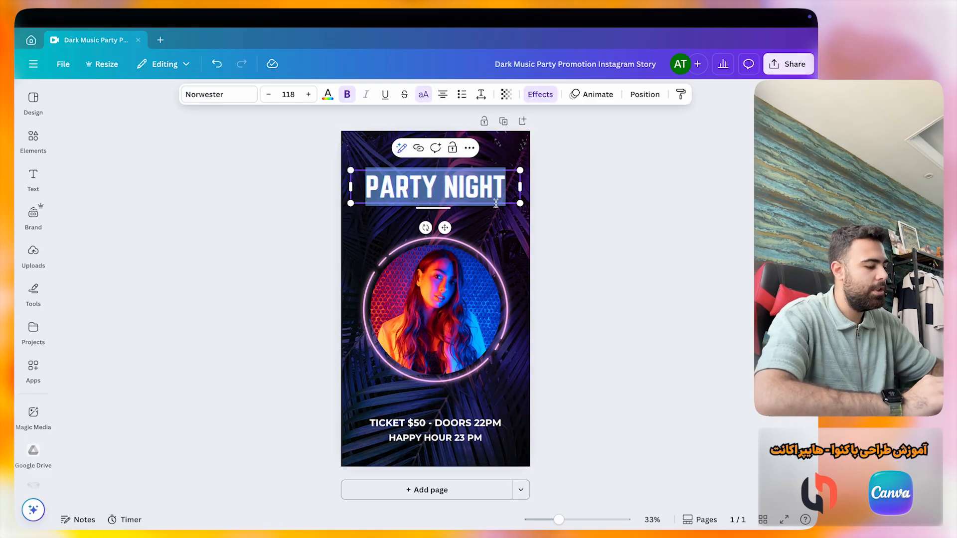
type("CANVA PRO")
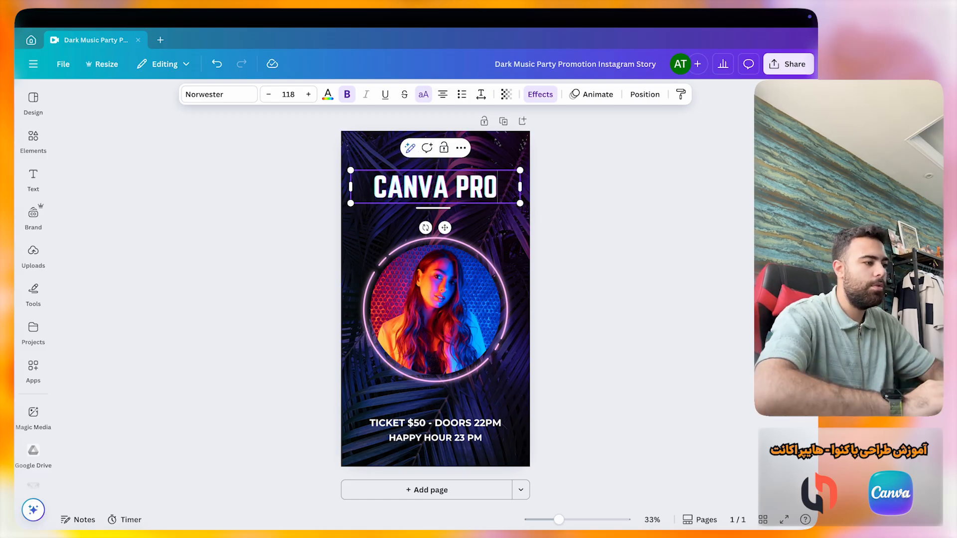
left_click(436, 424)
Step: Try shifting the circular portrait photo slightly down and to the right, and undo the move
left_click(435, 305)
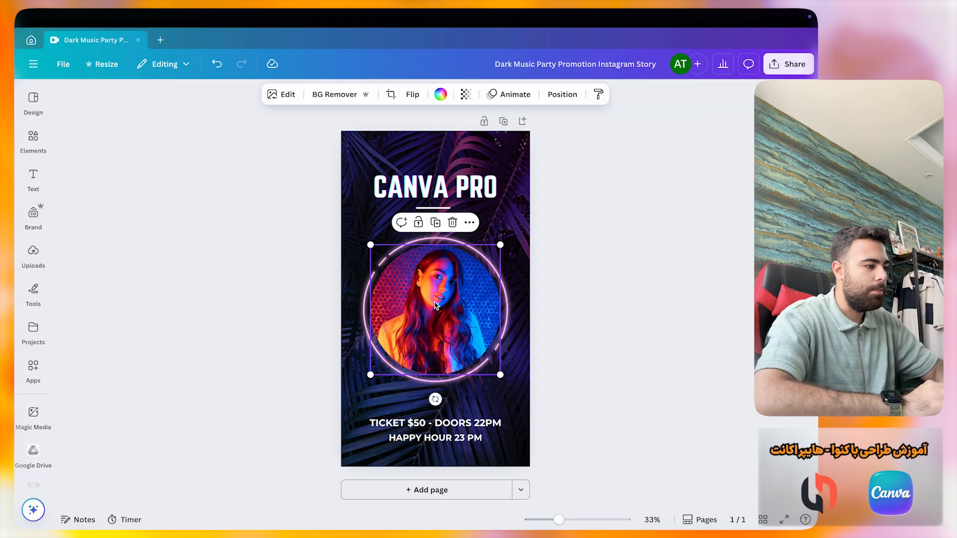
left_click_drag(441, 299, 458, 317)
key("super+z")
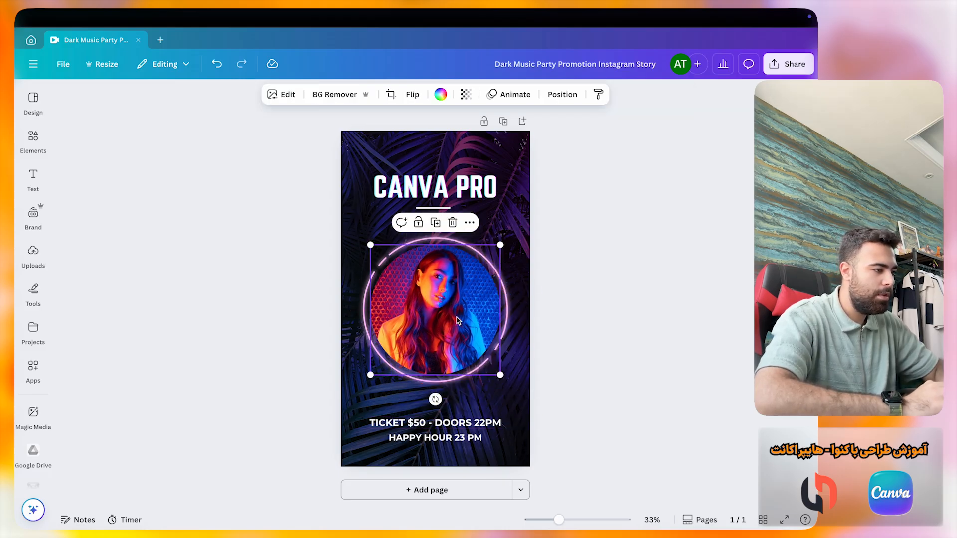
double_click(430, 298)
key("Escape")
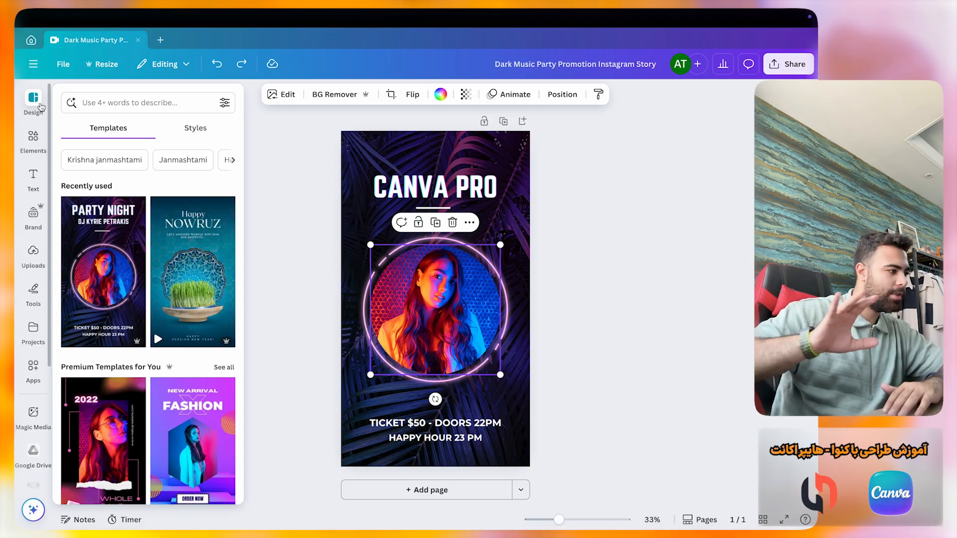
Step: Browse the full Shapes and Graphics collections of the elements library
left_click(39, 139)
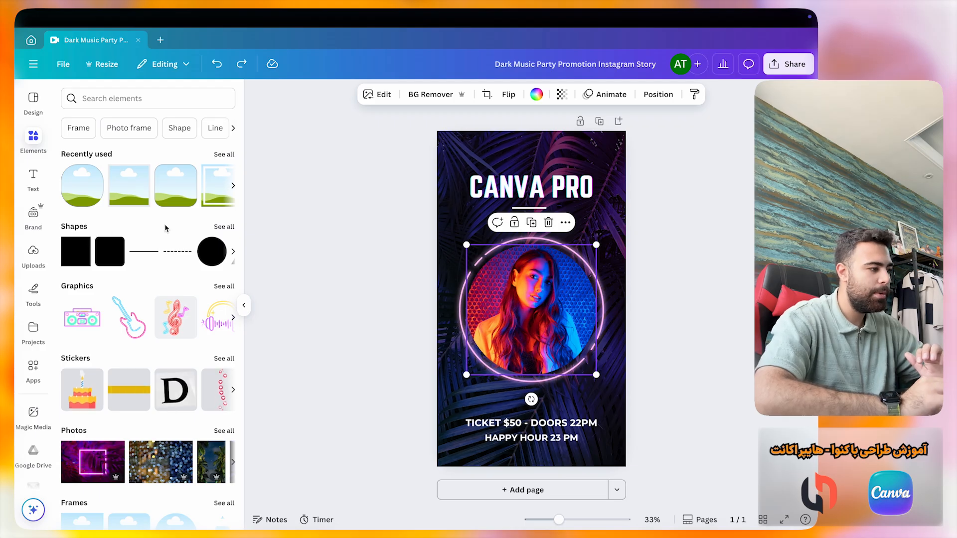
left_click(224, 227)
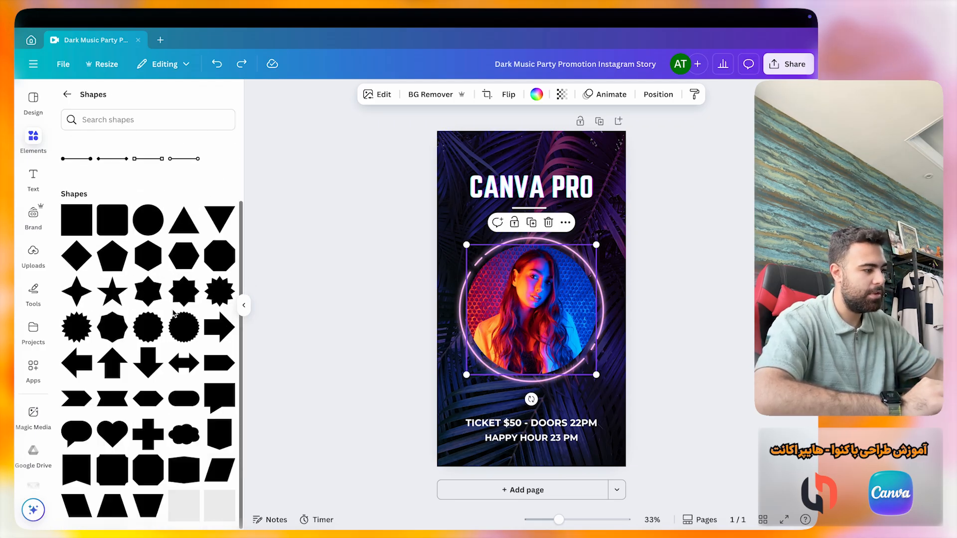
scroll(150, 299, "up", 3)
left_click(67, 94)
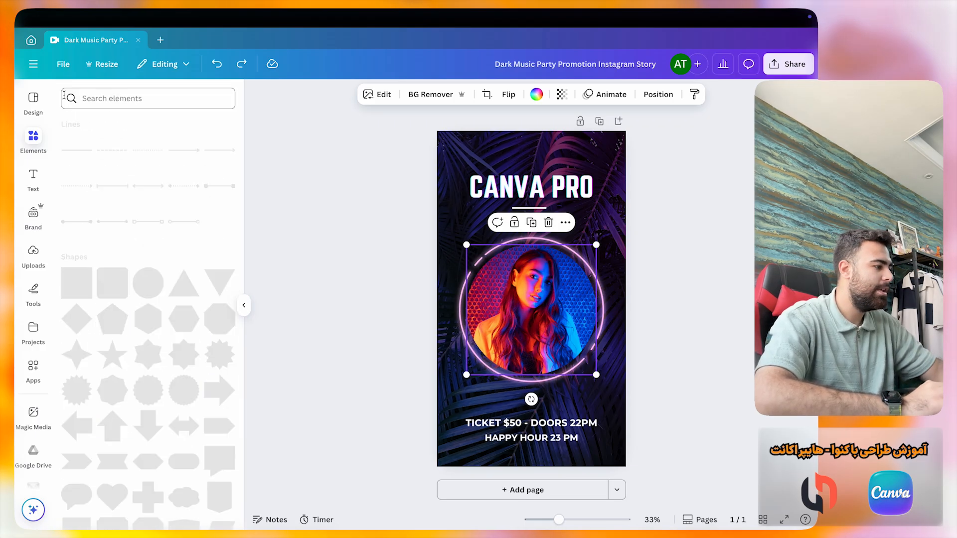
scroll(151, 250, "down", 2)
left_click(227, 220)
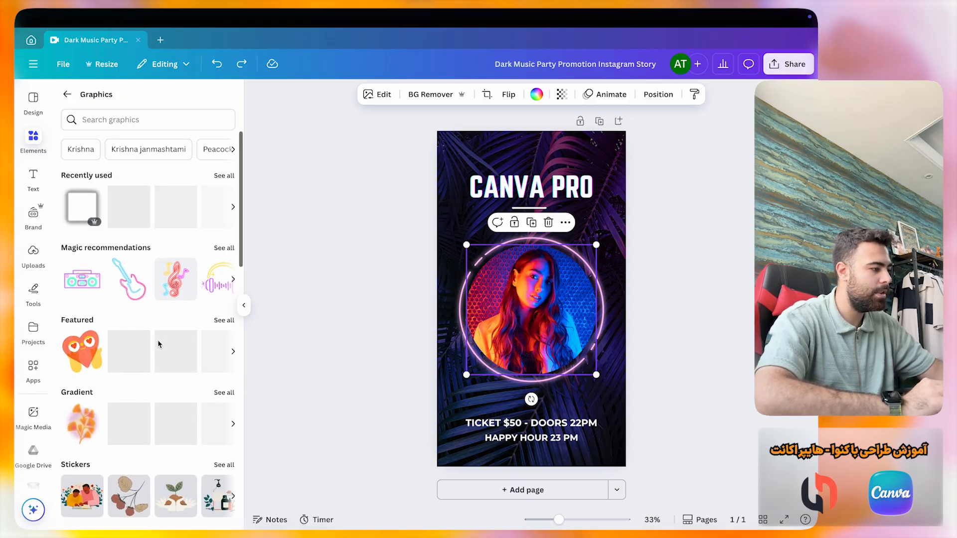
scroll(158, 344, "down", 4)
scroll(155, 288, "up", 4)
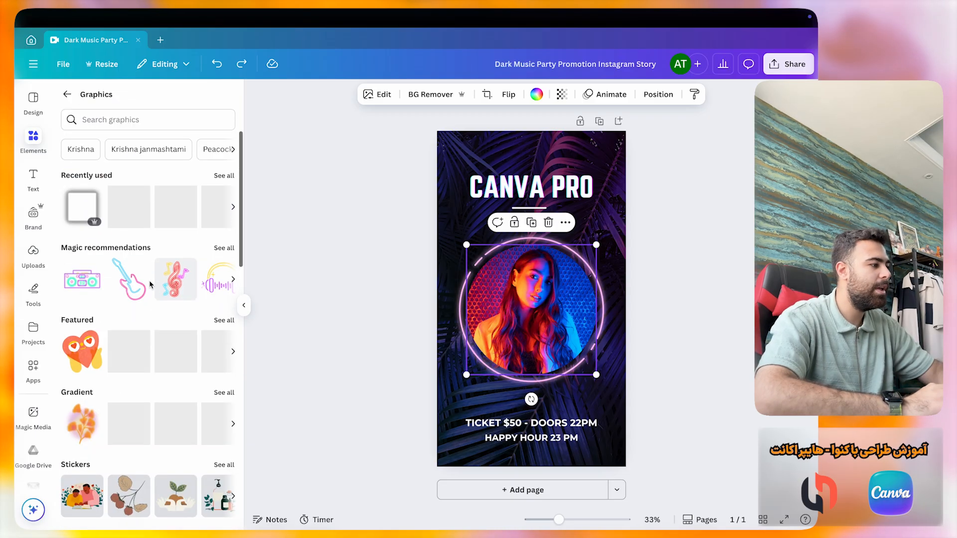
left_click(67, 94)
Step: Browse the stickers and the full Photos collection, including its recommended and trending pictures
scroll(142, 309, "down", 1)
scroll(143, 309, "down", 1)
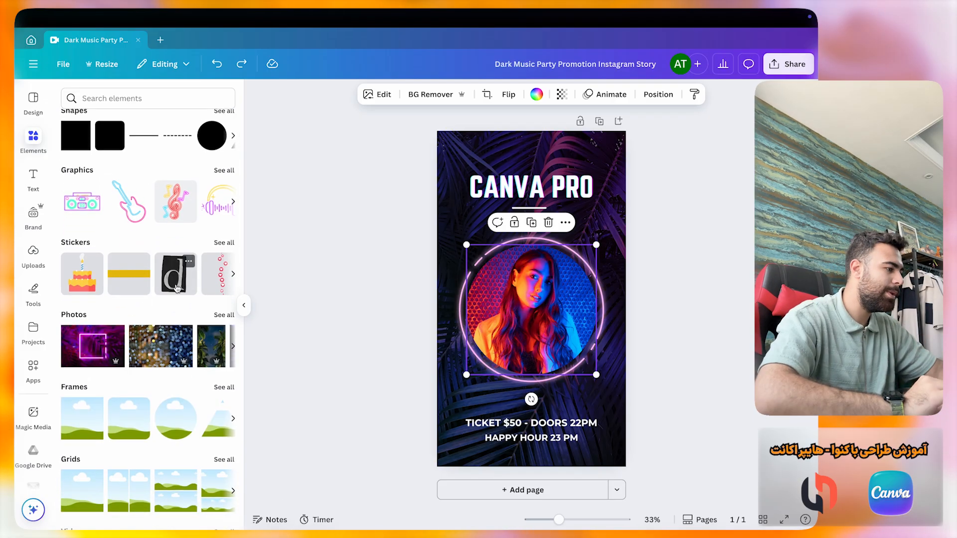
scroll(177, 289, "down", 4)
left_click(219, 225)
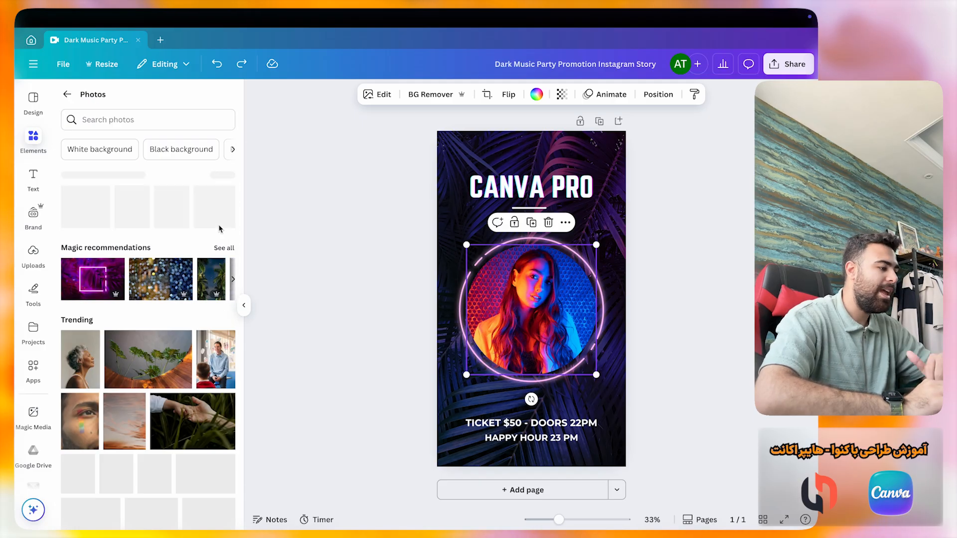
scroll(160, 339, "down", 5)
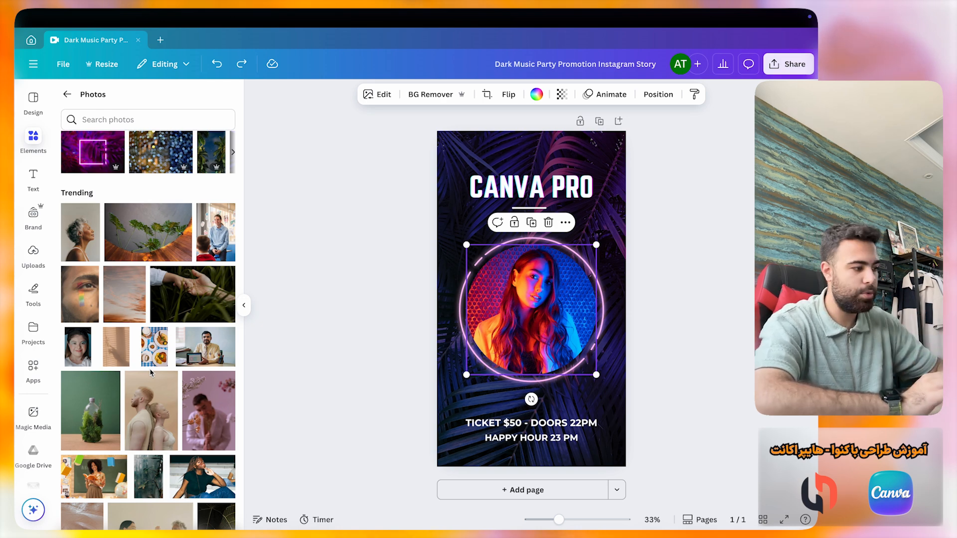
scroll(132, 306, "up", 5)
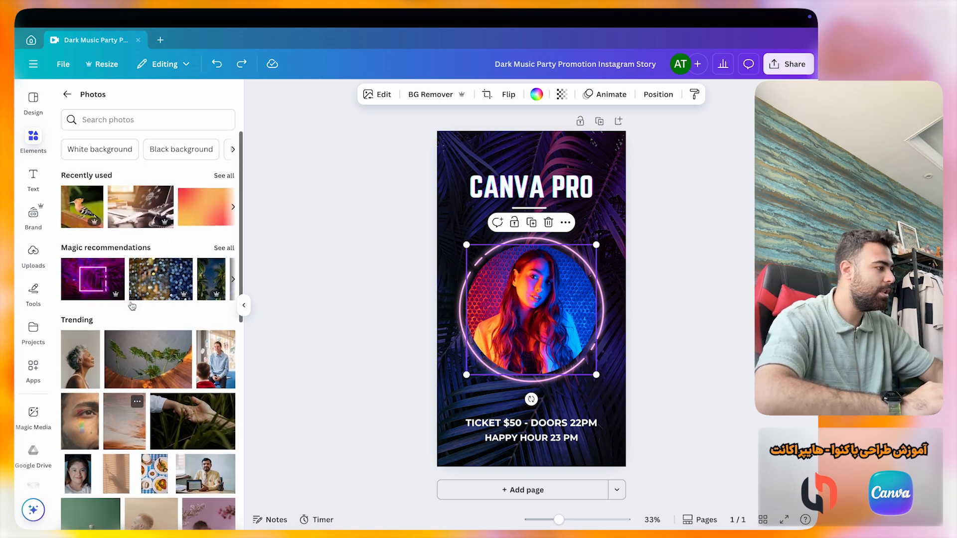
left_click(67, 99)
Step: Look through the frames, grids, videos, audio, charts, polls, mockups, sheets and tables offered in the elements library
scroll(117, 314, "down", 3)
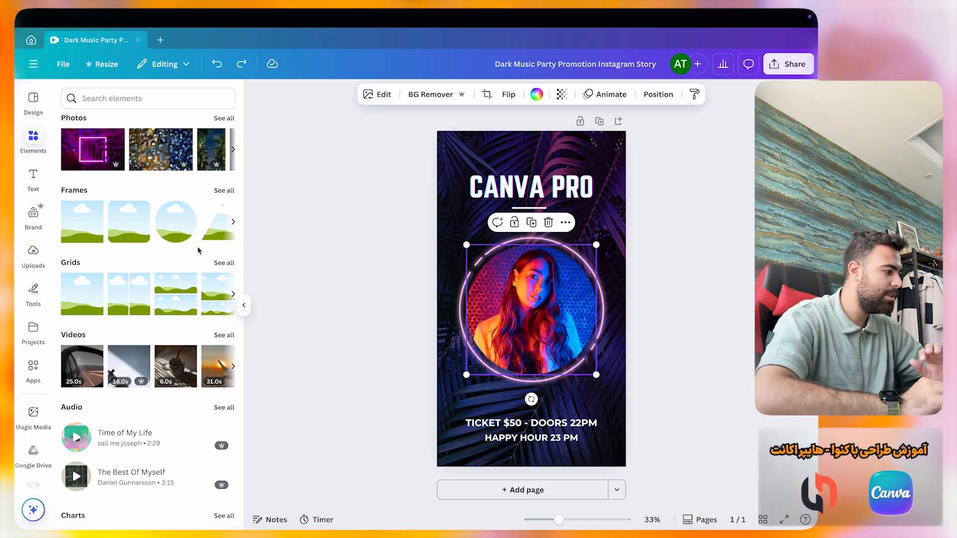
scroll(202, 244, "down", 4)
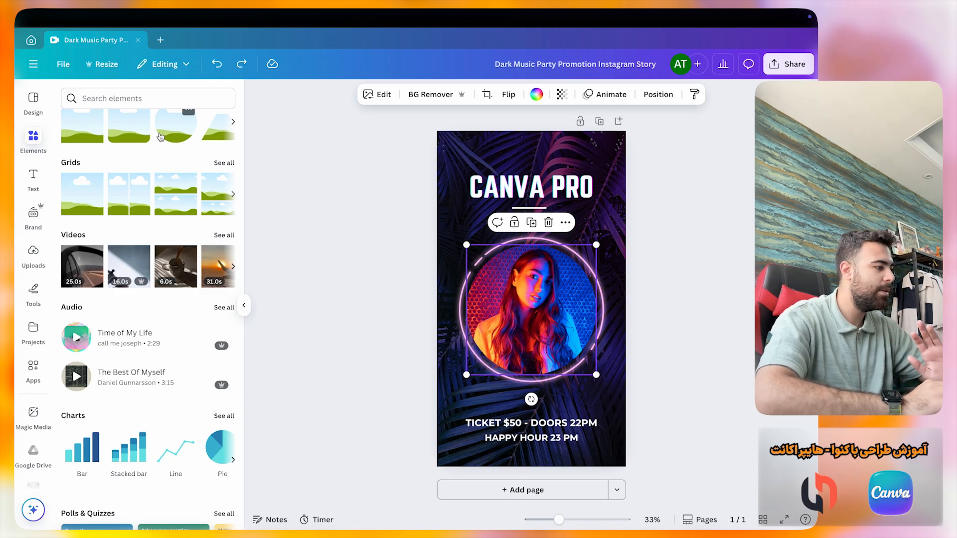
scroll(160, 137, "down", 2)
left_click(223, 185)
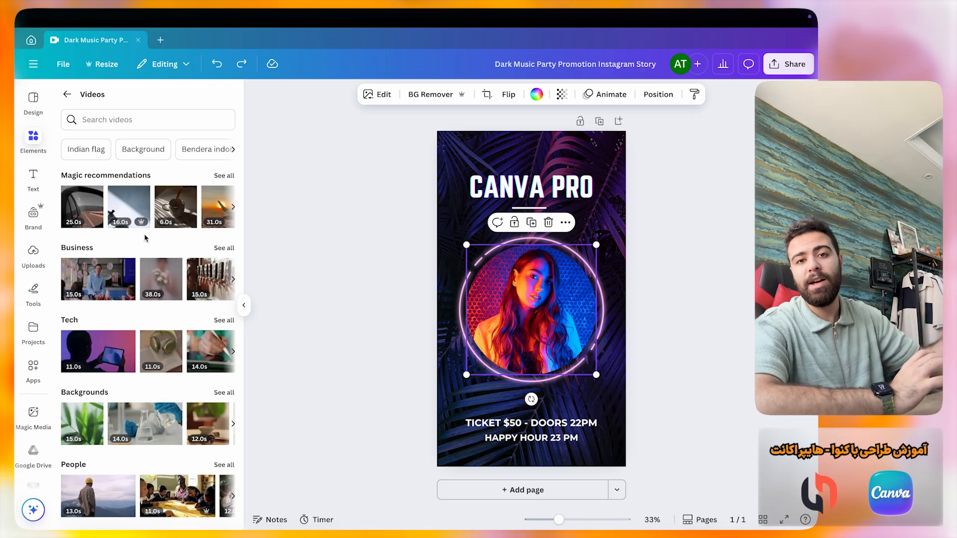
left_click(67, 94)
scroll(128, 368, "down", 2)
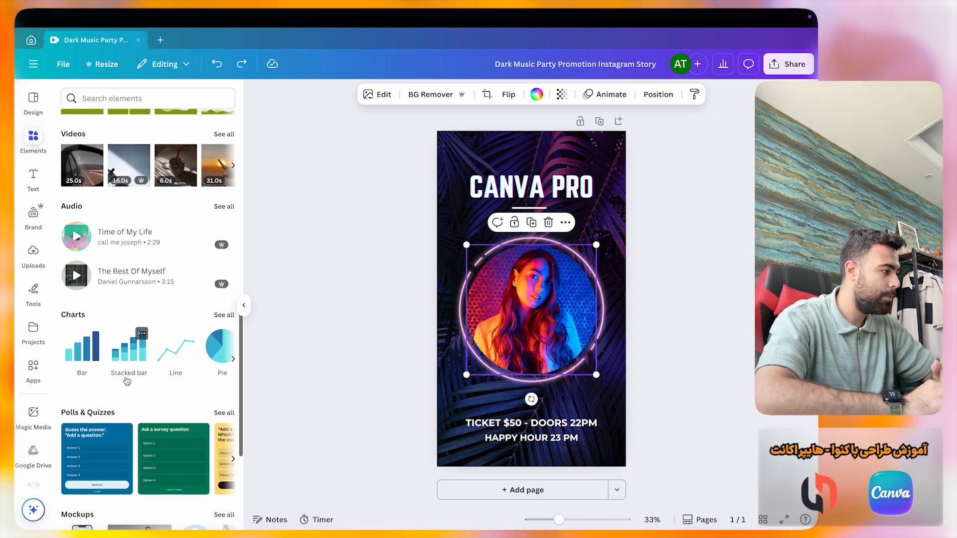
scroll(153, 292, "down", 1)
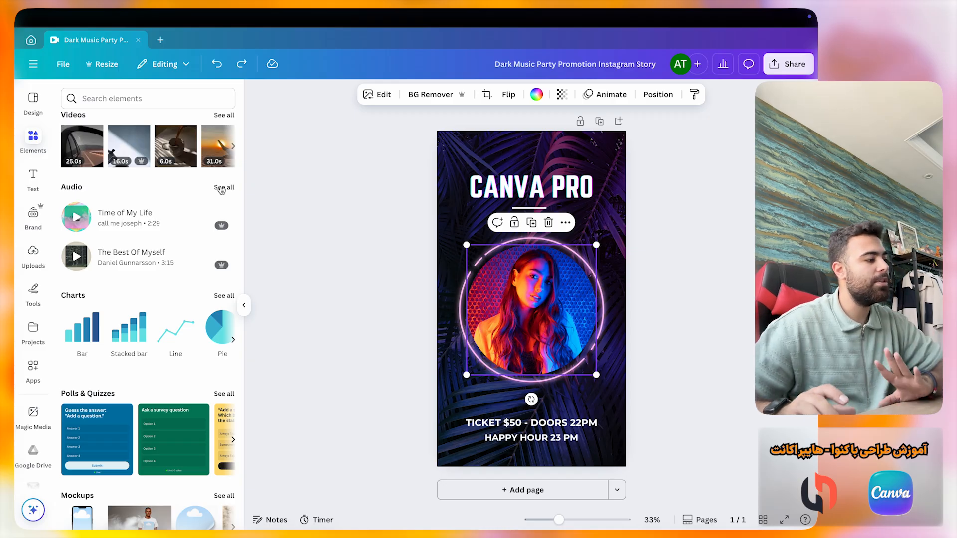
scroll(221, 190, "down", 5)
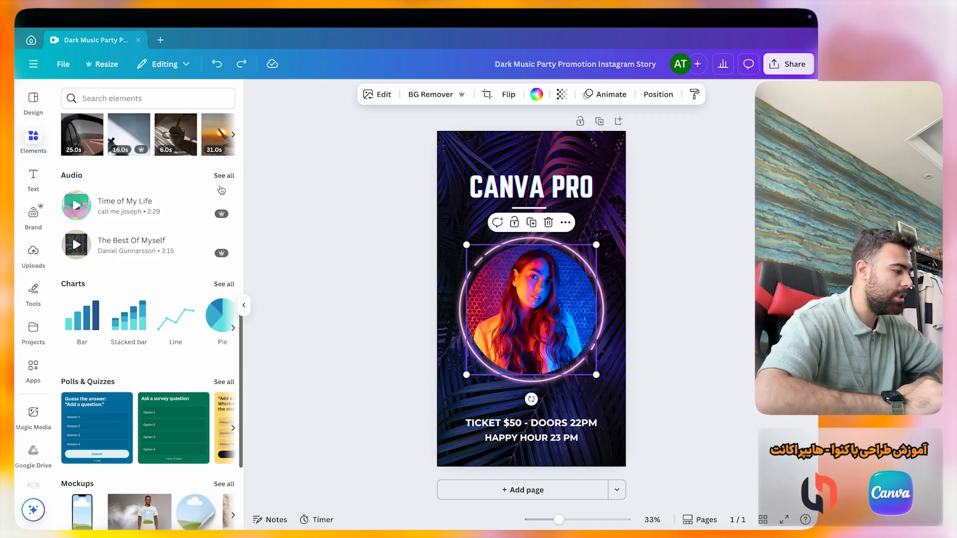
scroll(119, 307, "down", 1)
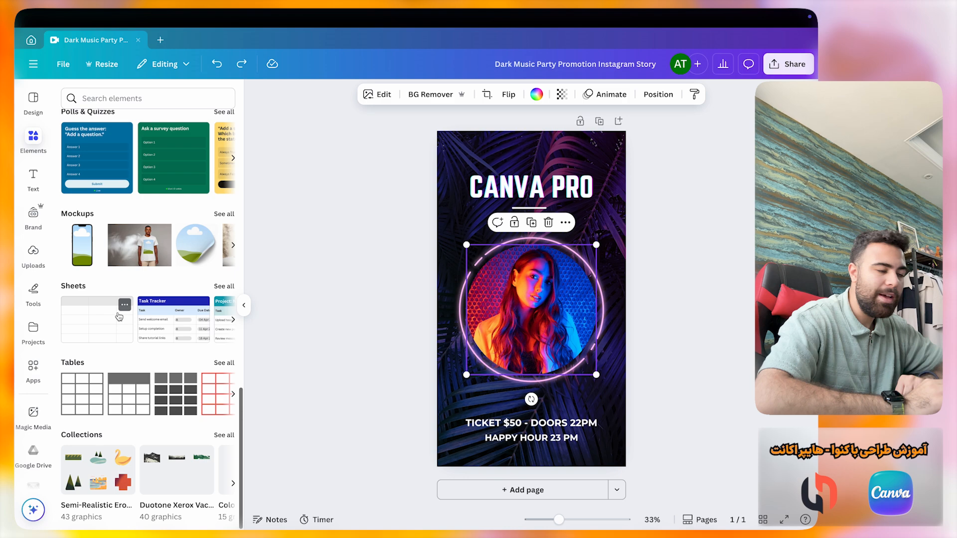
scroll(119, 316, "up", 15)
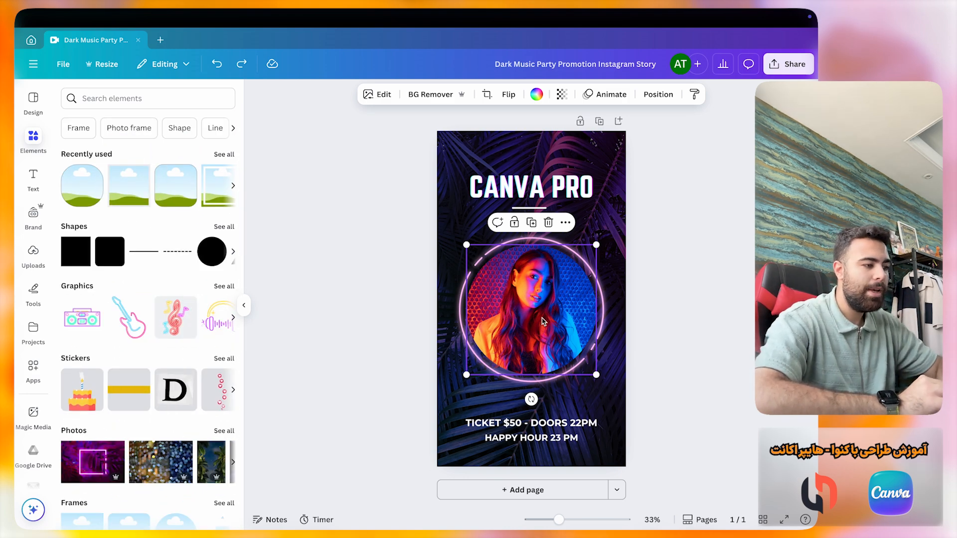
left_click(145, 98)
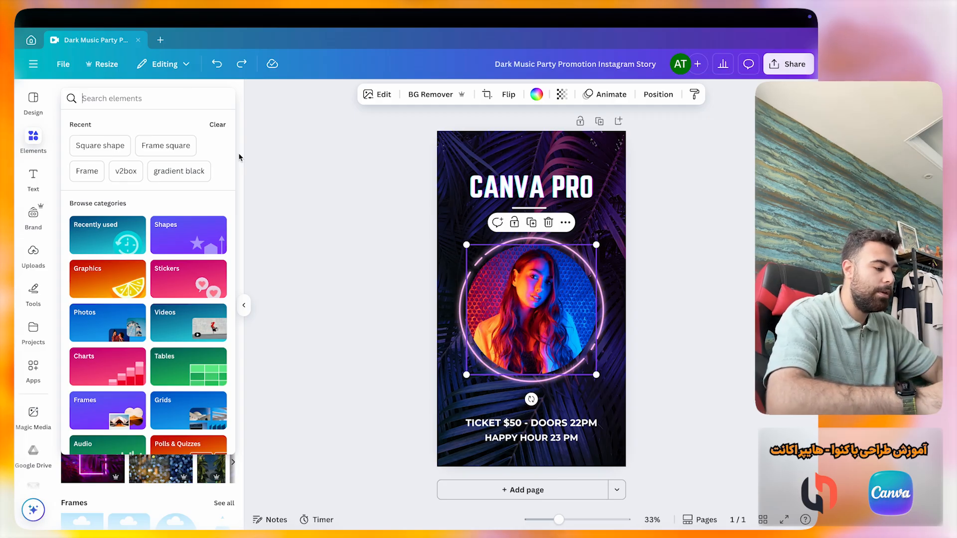
type("graphic")
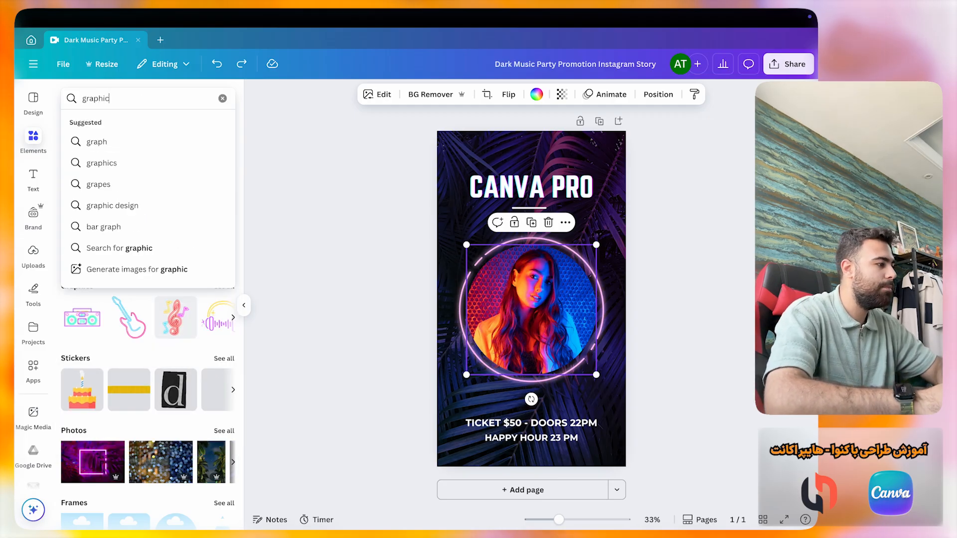
left_click(178, 345)
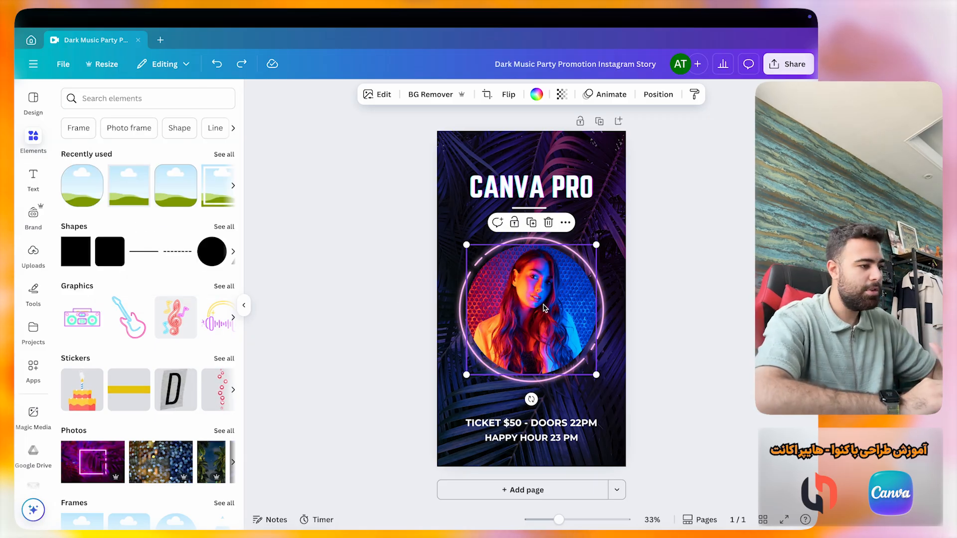
Step: Search the elements library for "brush" and skim the mixed results
left_click(104, 104)
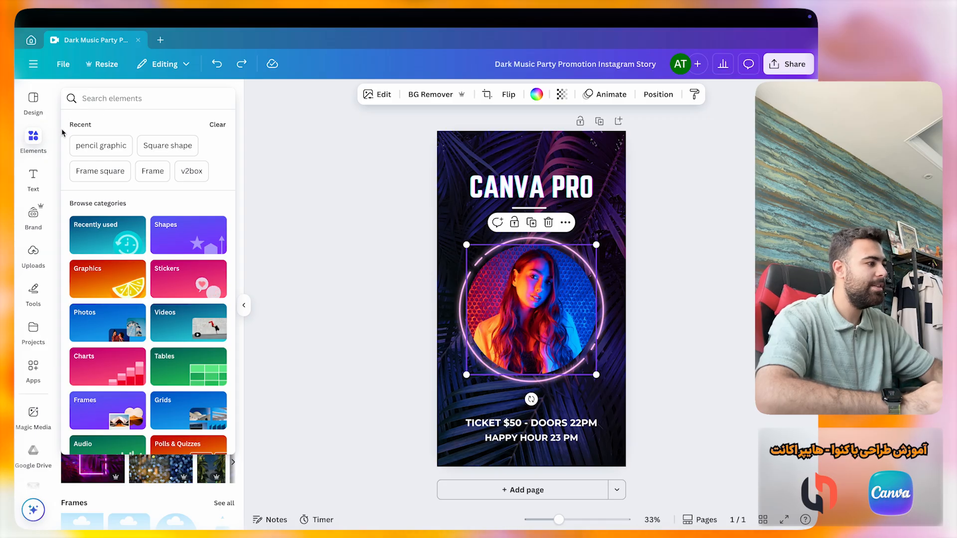
type("ذ")
key("BackSpace")
type("brush")
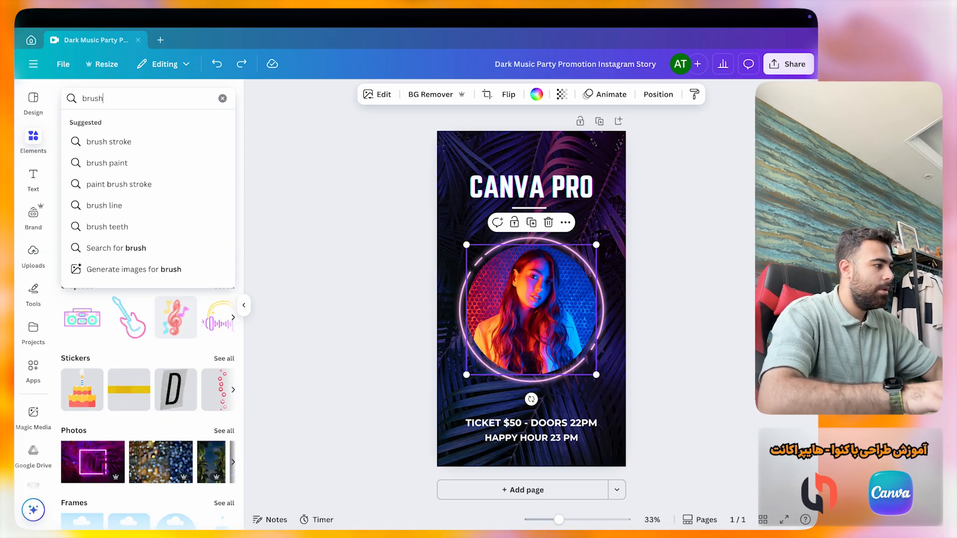
key("Return")
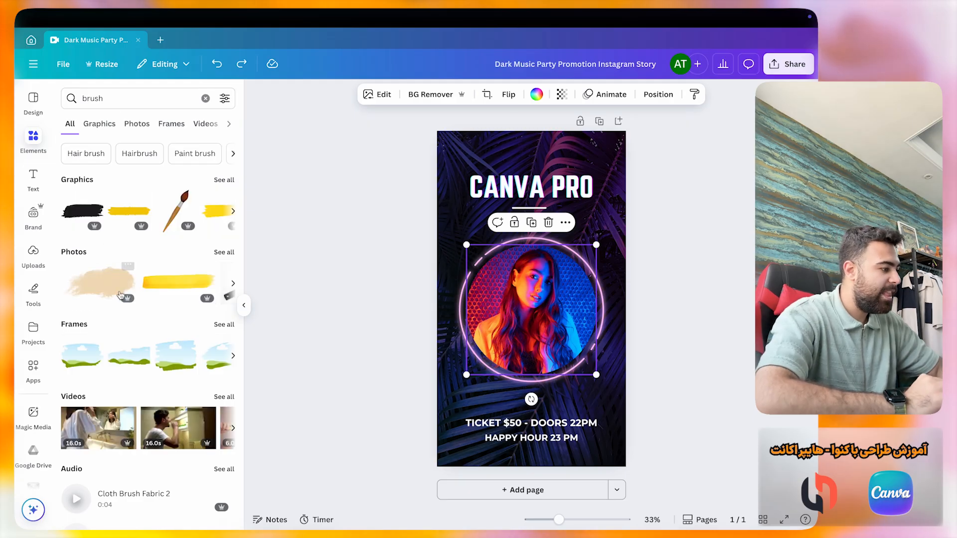
scroll(142, 349, "down", 2)
scroll(142, 349, "up", 2)
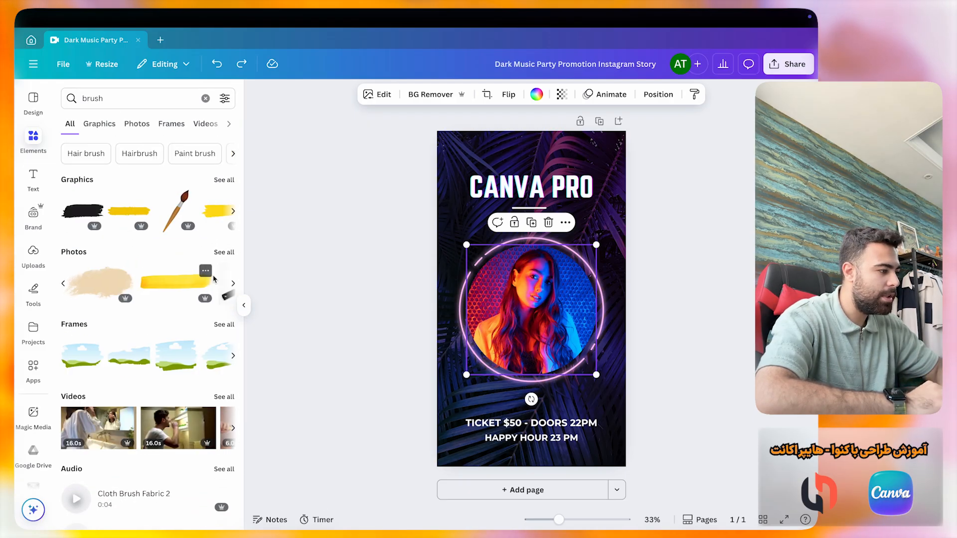
Step: Show all graphics matching the brush search and look through them
left_click(224, 180)
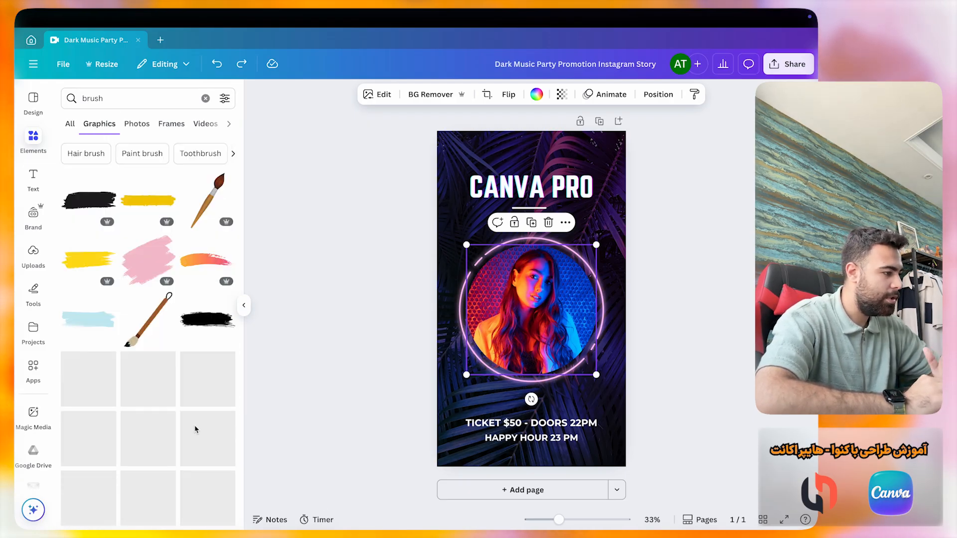
scroll(195, 427, "down", 6)
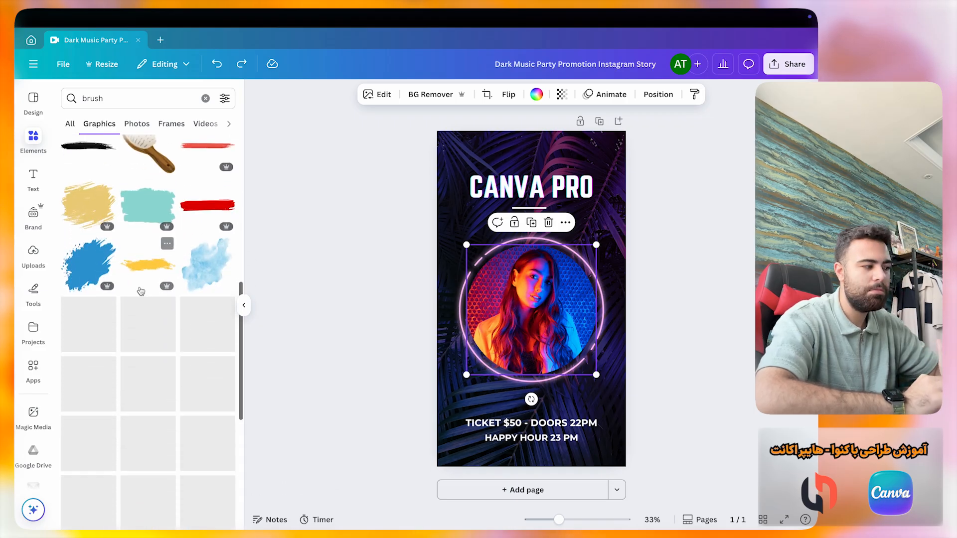
scroll(139, 289, "down", 5)
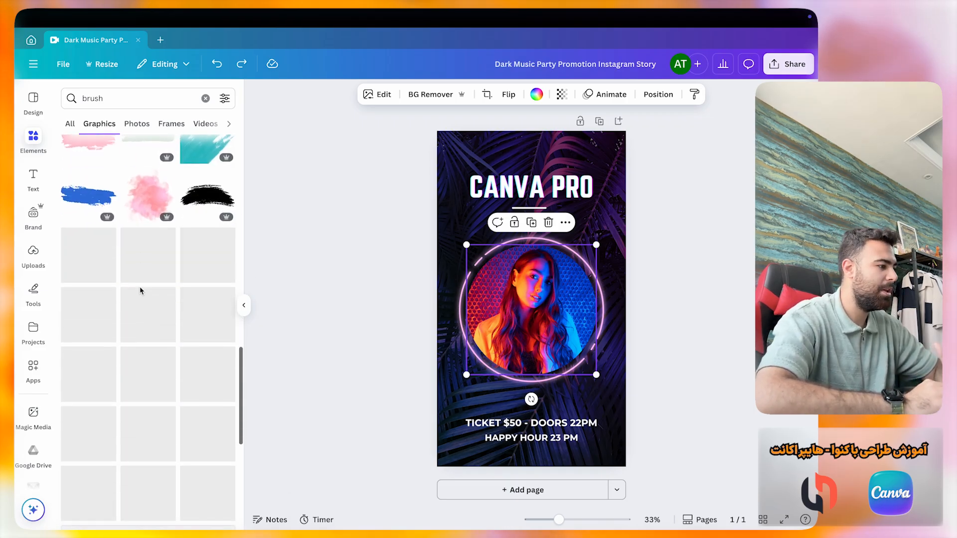
scroll(186, 369, "down", 3)
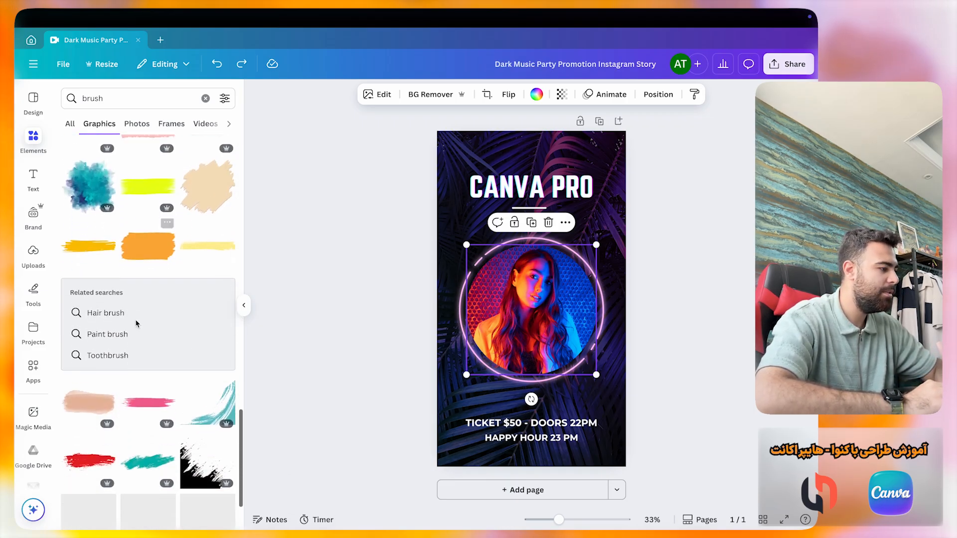
Step: Search the elements library for "Paint brush" using the related suggestion and look through its graphics and photos
left_click(137, 330)
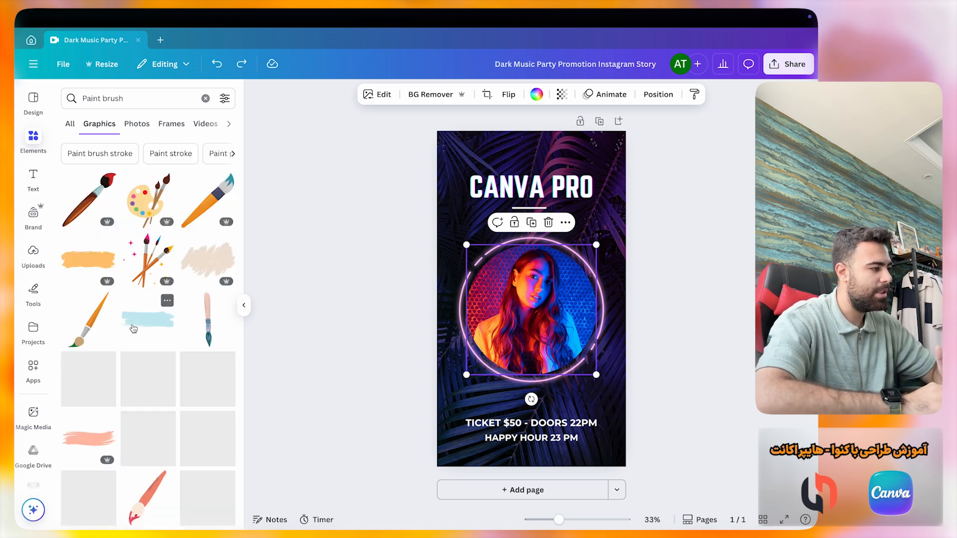
scroll(167, 290, "down", 10)
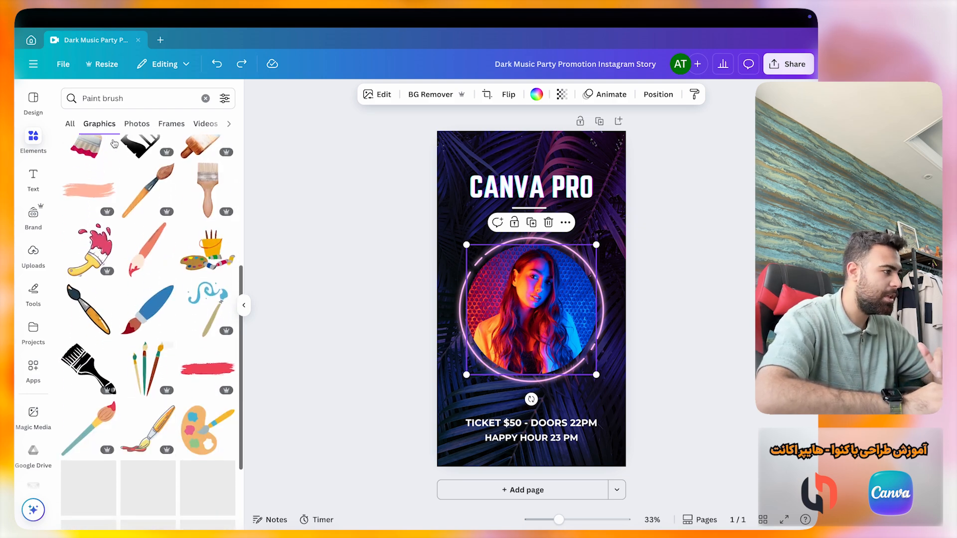
left_click(142, 128)
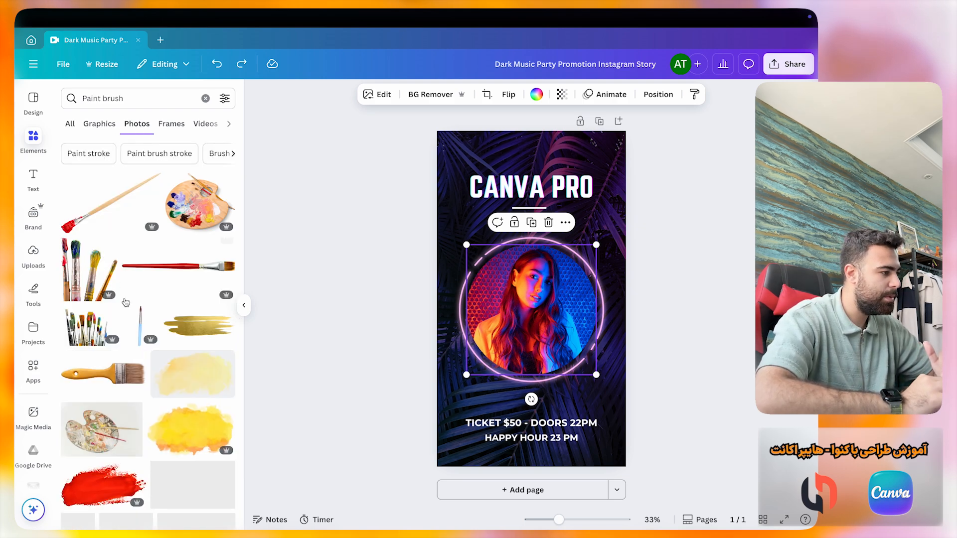
scroll(187, 250, "down", 5)
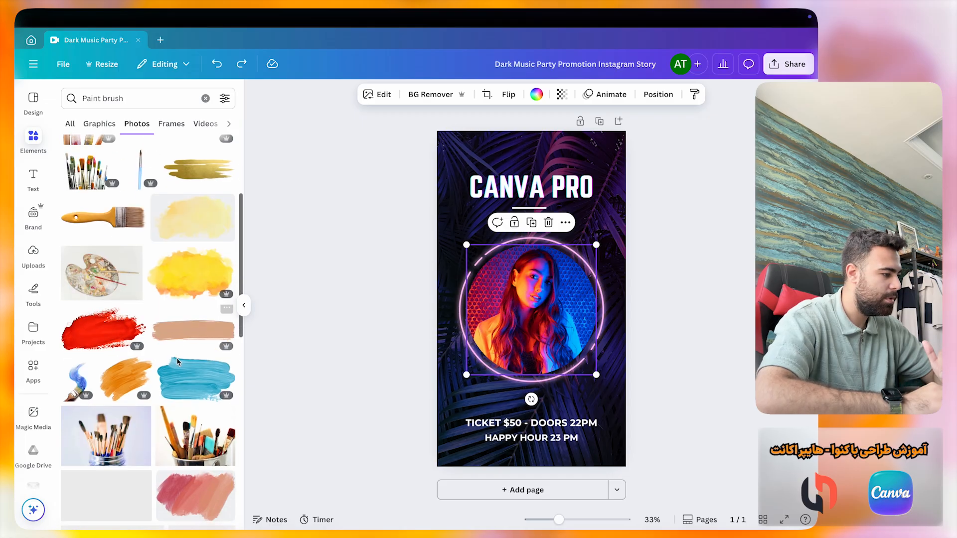
scroll(177, 362, "up", 5)
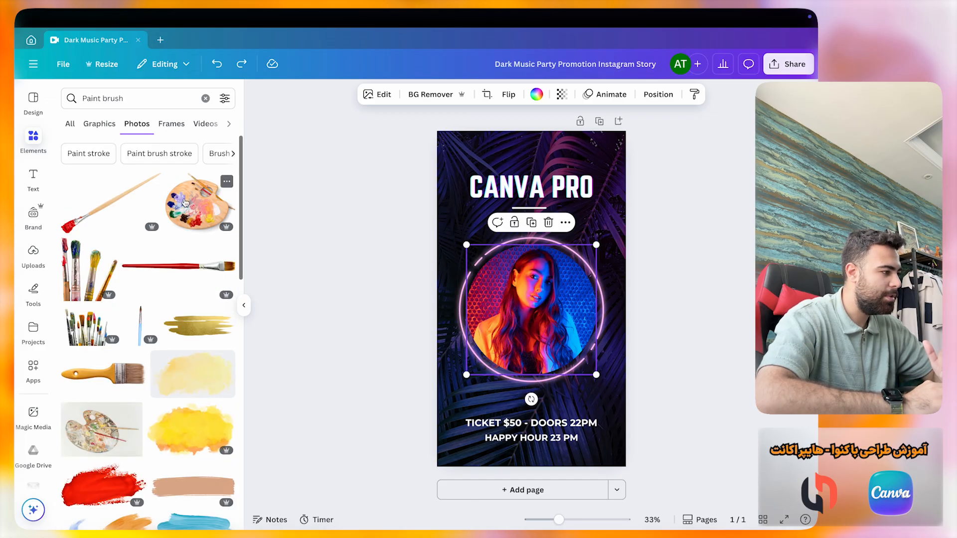
Step: Try the wooden paint palette photo in the circular frame in place of the portrait, and undo the replacement
left_click_drag(196, 206, 496, 314)
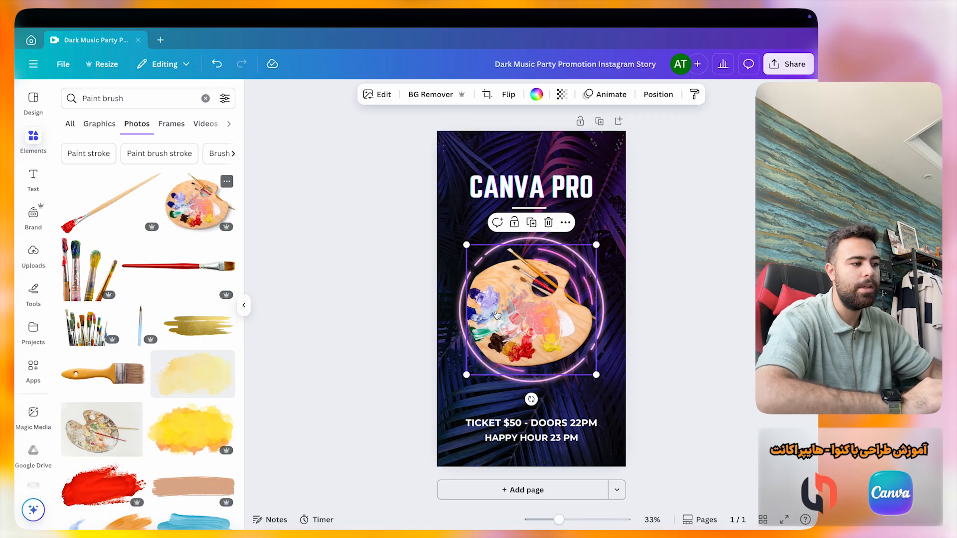
double_click(537, 317)
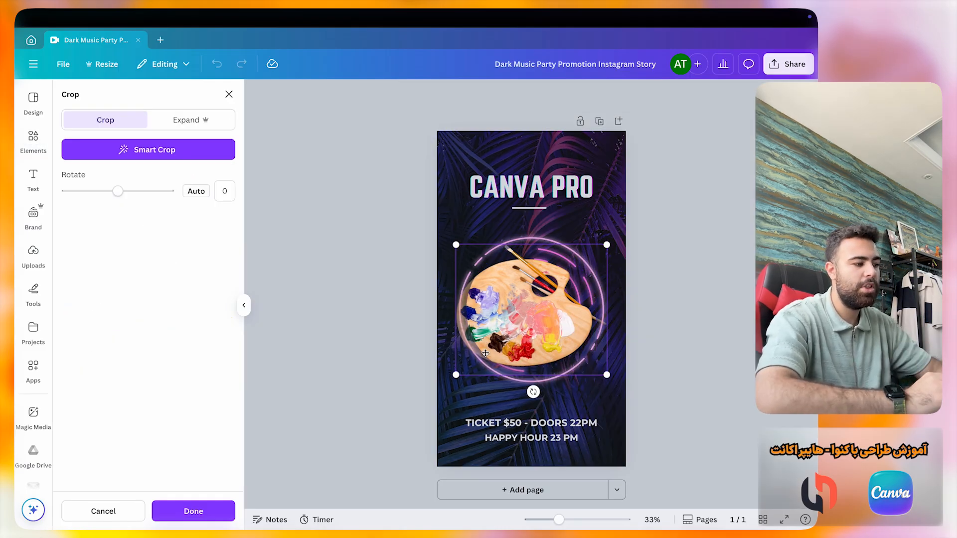
left_click(114, 508)
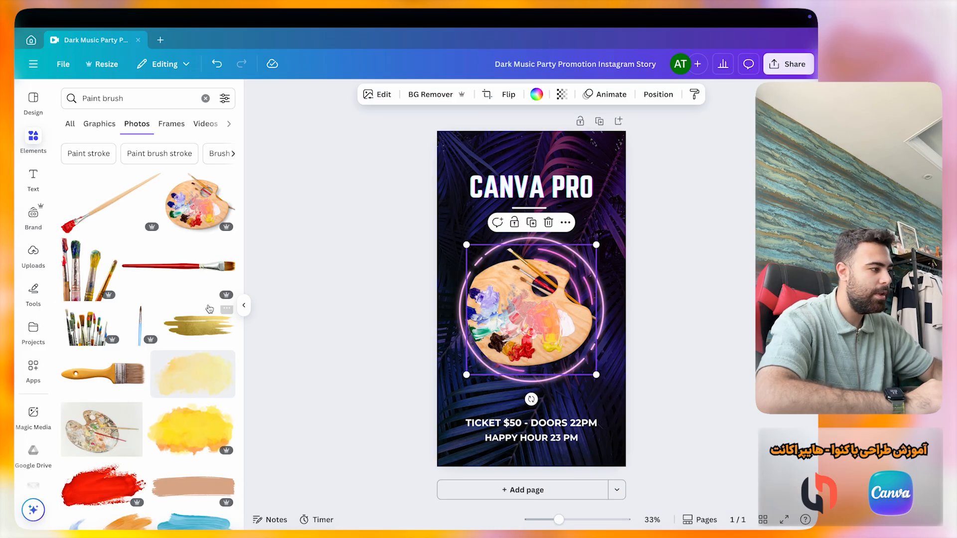
left_click(375, 299)
left_click(519, 289)
key("ctrl+z")
left_click(313, 242)
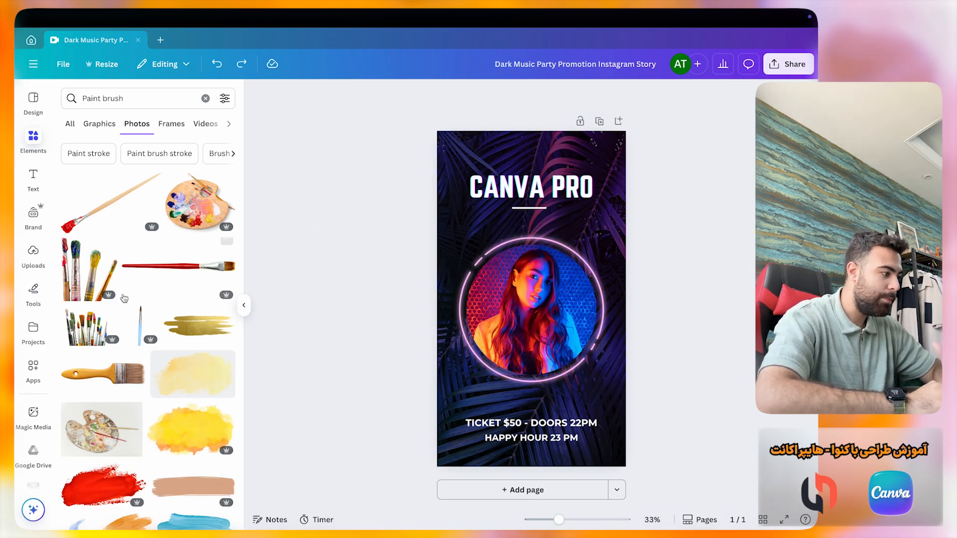
Step: Add the photo of four paint-covered brushes and enlarge it to the full page width, aligned with the page's bottom edge
left_click(93, 284)
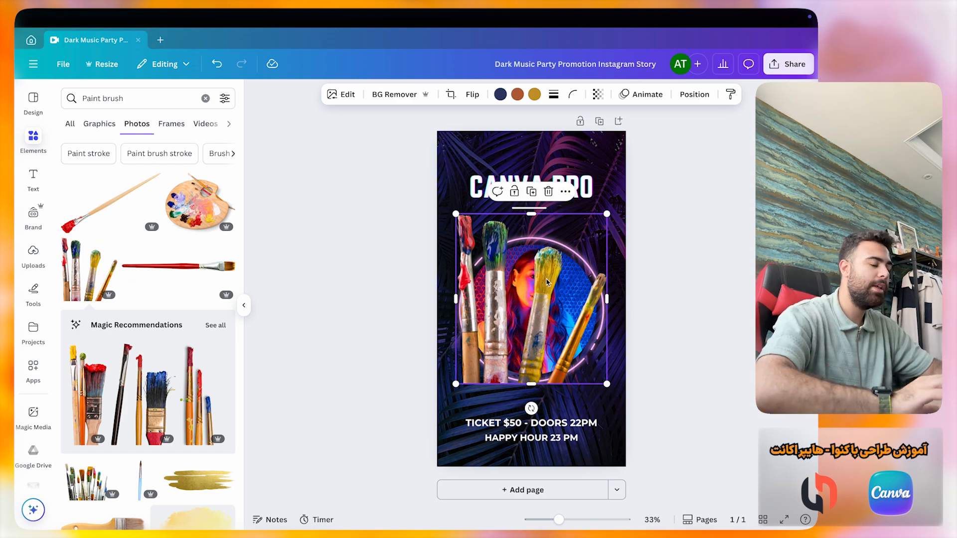
mouse_move(547, 282)
left_mouse_down()
mouse_move(546, 330)
mouse_move(572, 415)
mouse_move(565, 398)
mouse_move(539, 399)
left_mouse_up()
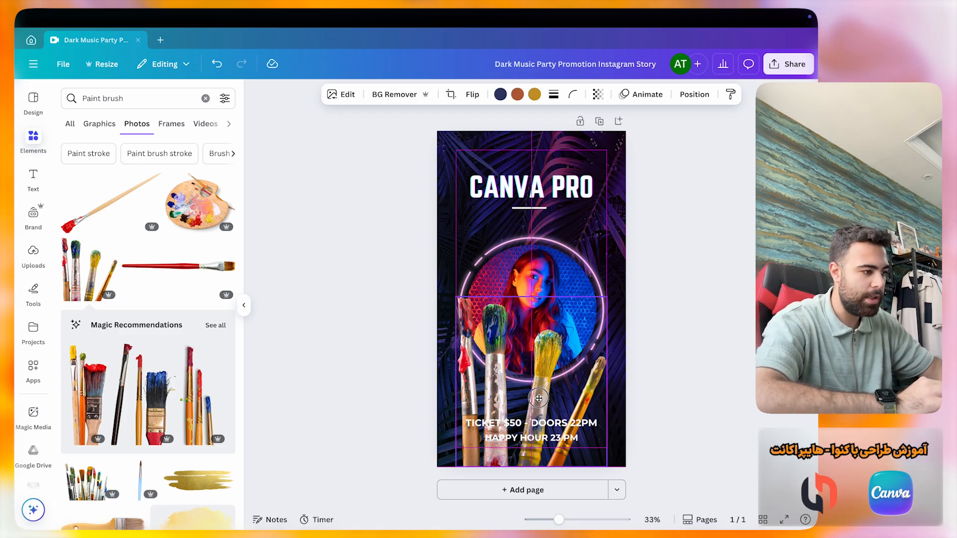
left_click_drag(539, 397, 539, 396)
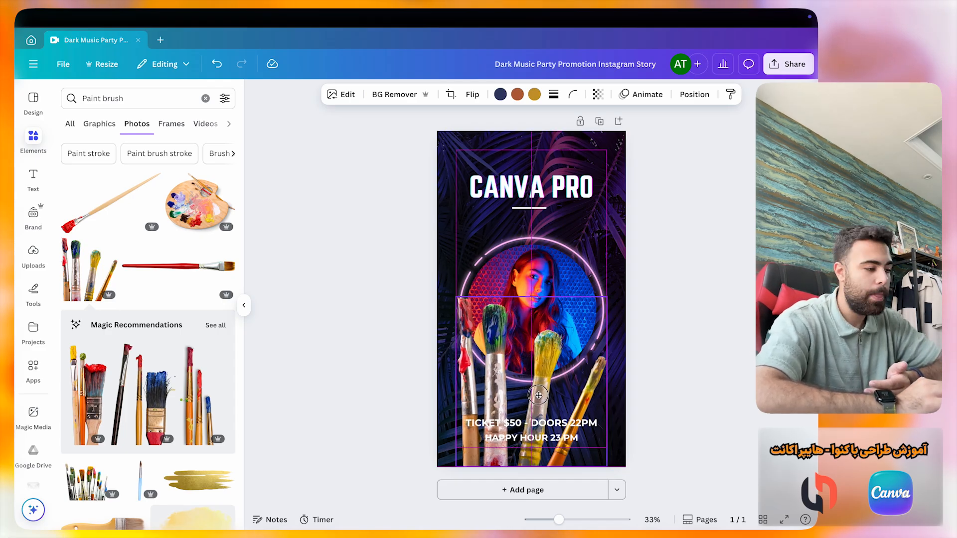
left_click_drag(539, 395, 540, 399)
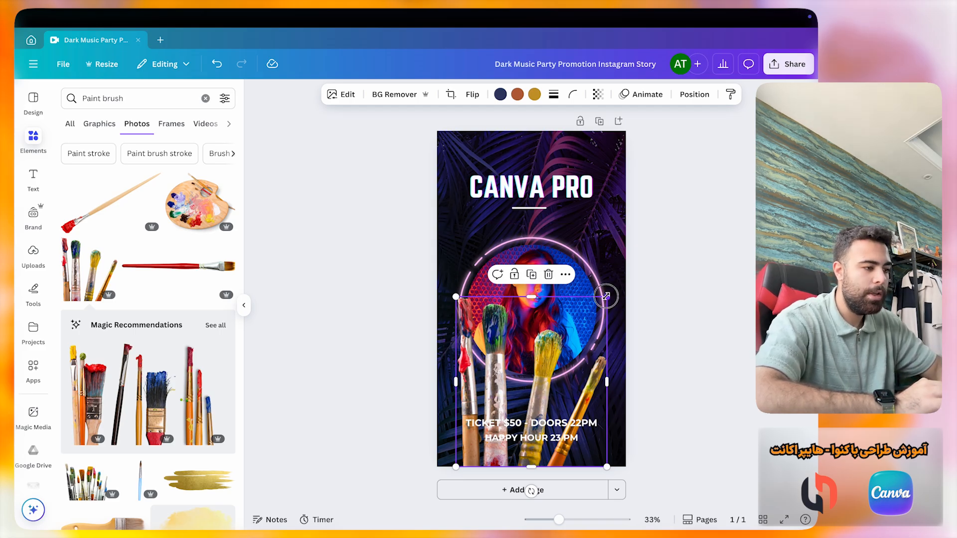
left_click_drag(606, 296, 633, 281)
mouse_move(547, 383)
left_mouse_down()
mouse_move(553, 342)
mouse_move(550, 368)
mouse_move(611, 361)
left_mouse_up()
key("super+z")
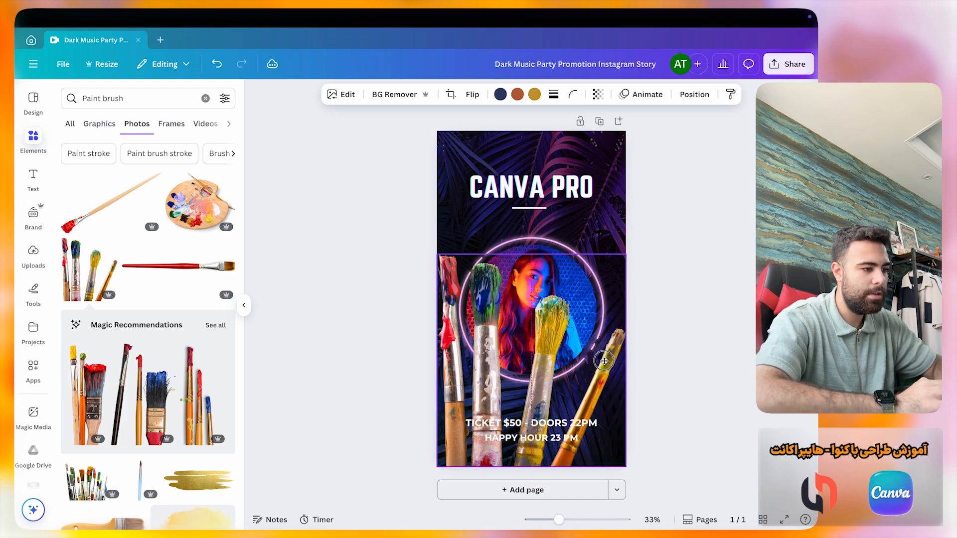
left_click(687, 317)
Step: Delete the portrait from the circular frame and look through the Paint brush photos and graphics for a replacement
left_click(539, 255)
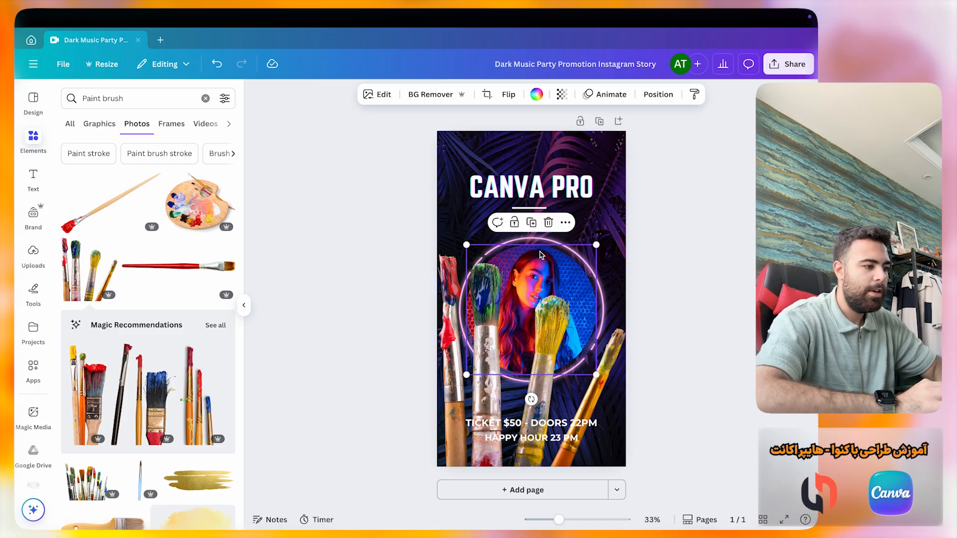
key("Delete")
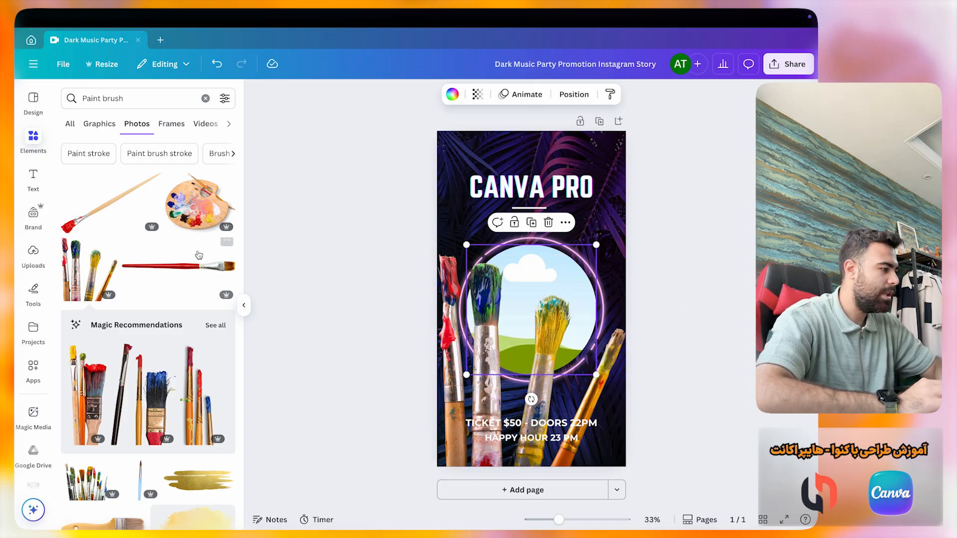
left_click(135, 100)
scroll(204, 214, "down", 10)
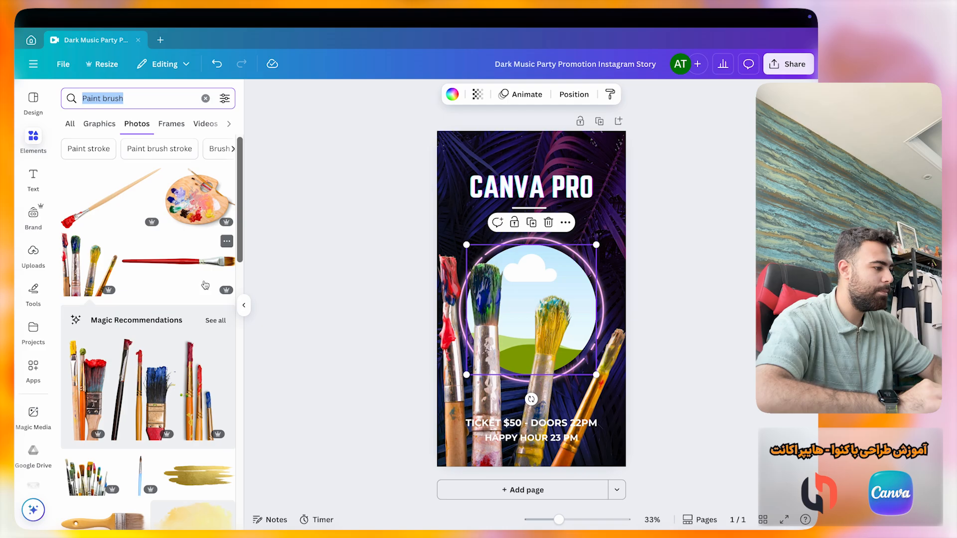
scroll(215, 215, "down", 10)
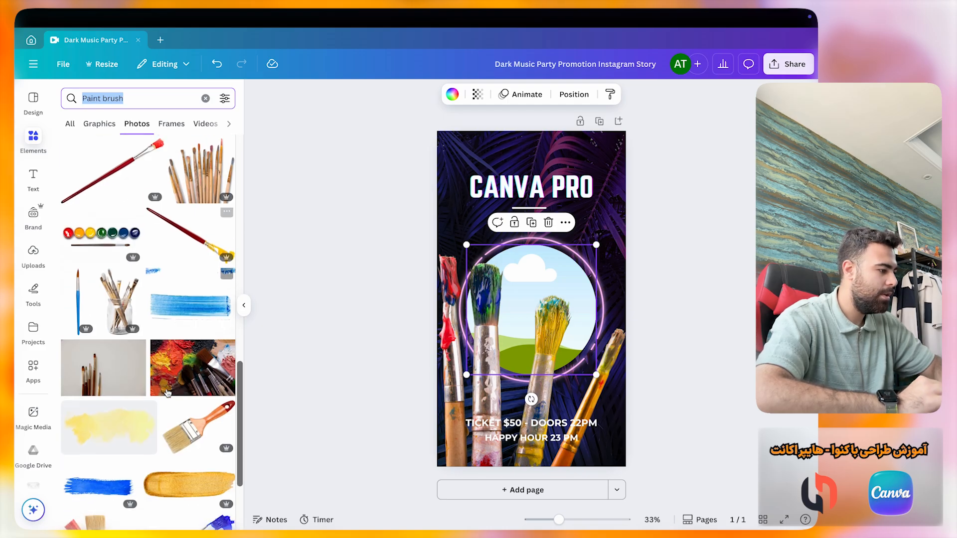
left_click(99, 123)
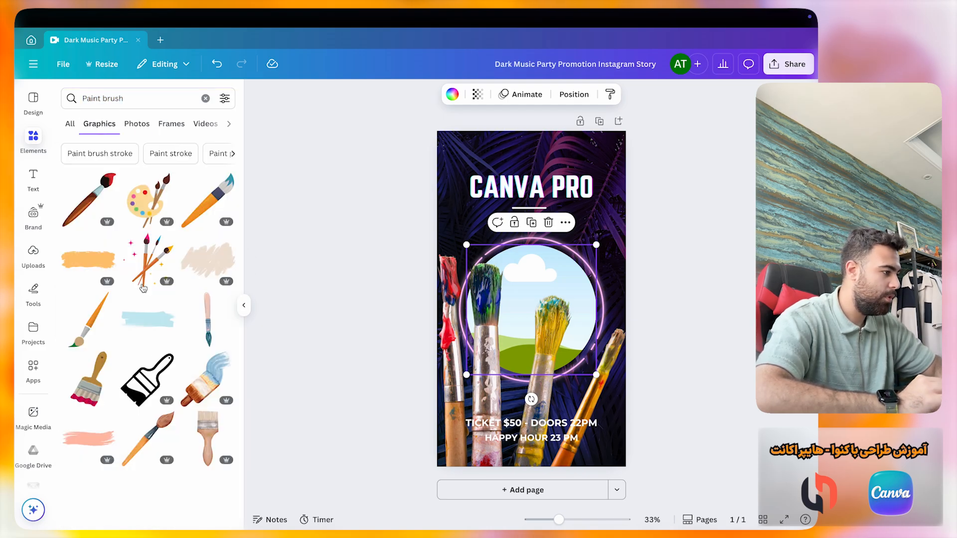
mouse_move(139, 210)
left_mouse_down()
mouse_move(500, 289)
mouse_move(515, 268)
mouse_move(132, 199)
left_mouse_up()
scroll(145, 332, "down", 7)
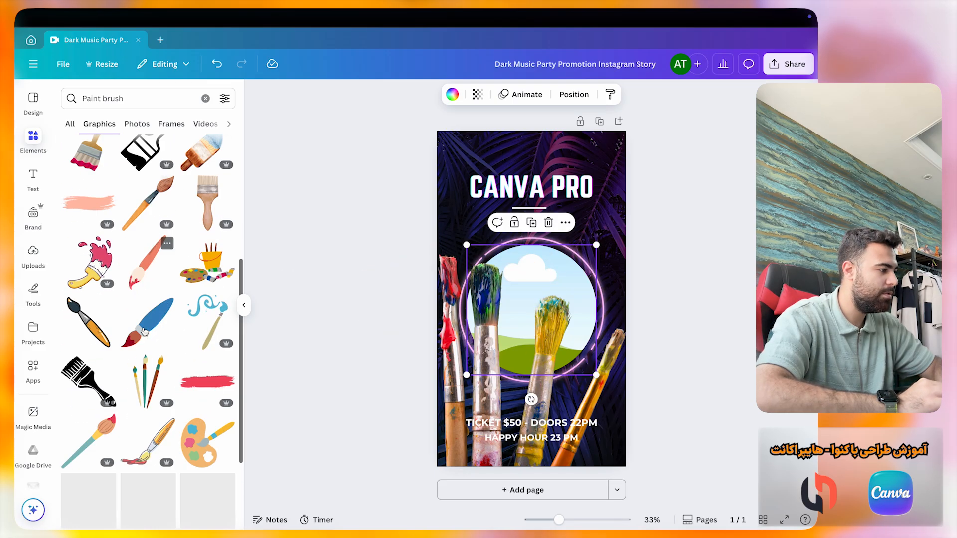
Step: Search the graphics for "canva" and place the animated round gradient Canva logo over the circular frame
left_click(123, 97)
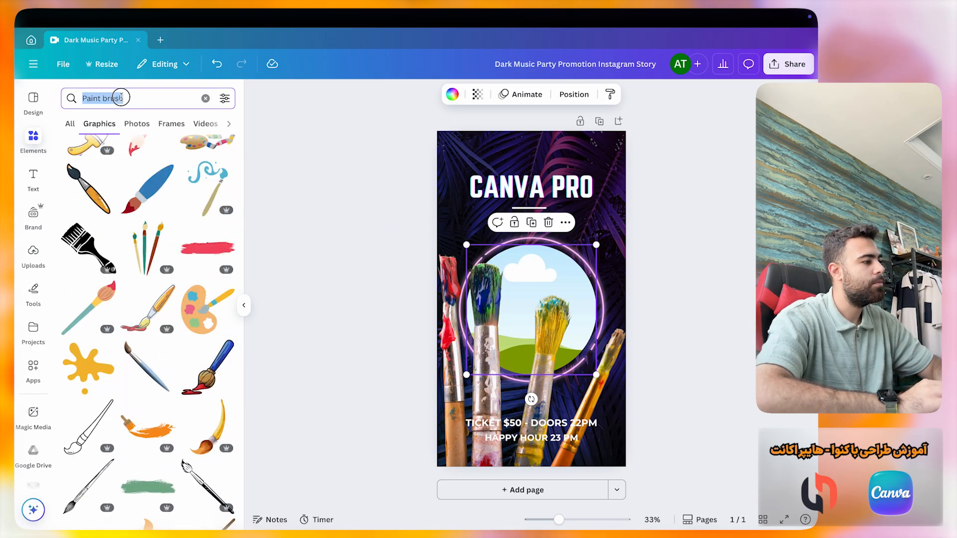
type("nva")
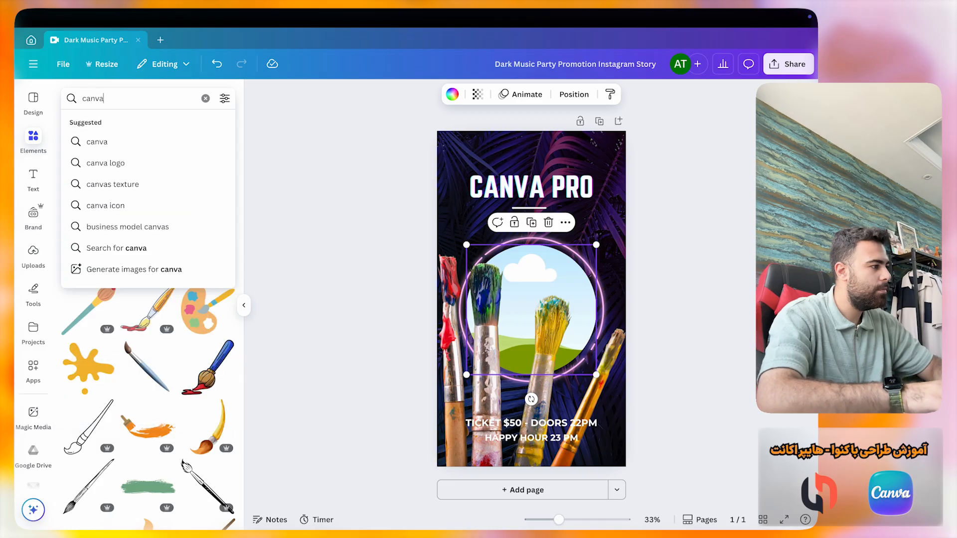
key("Return")
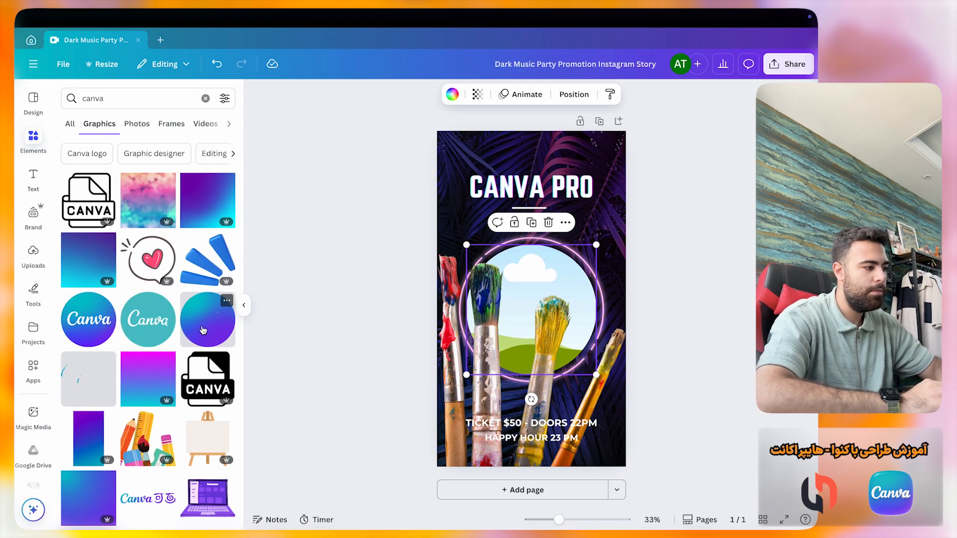
left_click_drag(198, 327, 508, 324)
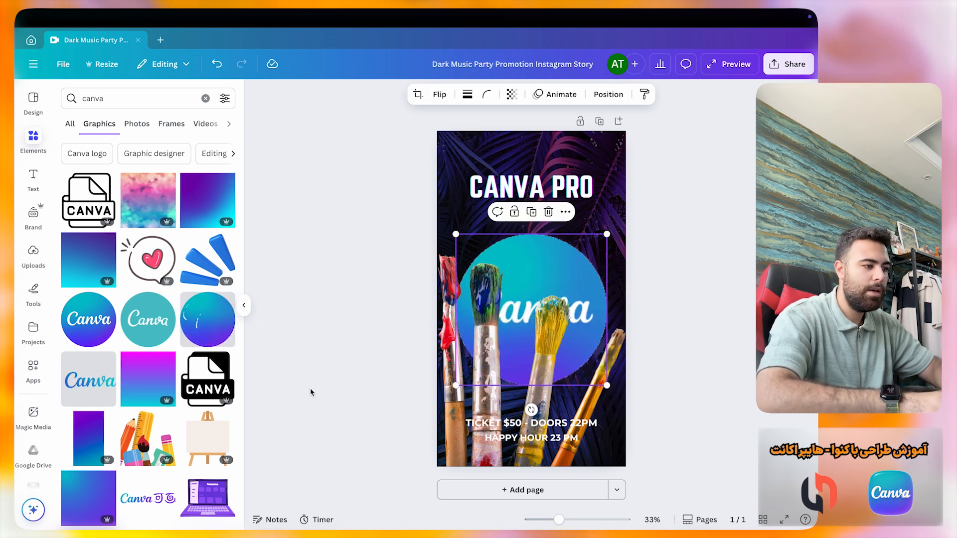
left_click(667, 265)
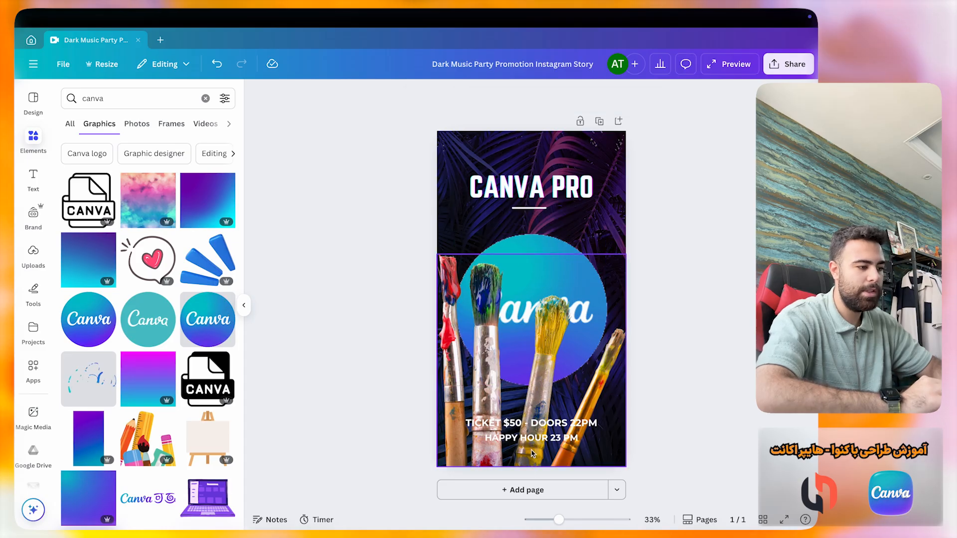
Step: Delete the "HAPPY HOUR 23 PM" and "TICKET $50 - DOORS 22PM" text lines
left_click(526, 434)
key("Delete")
left_click(526, 423)
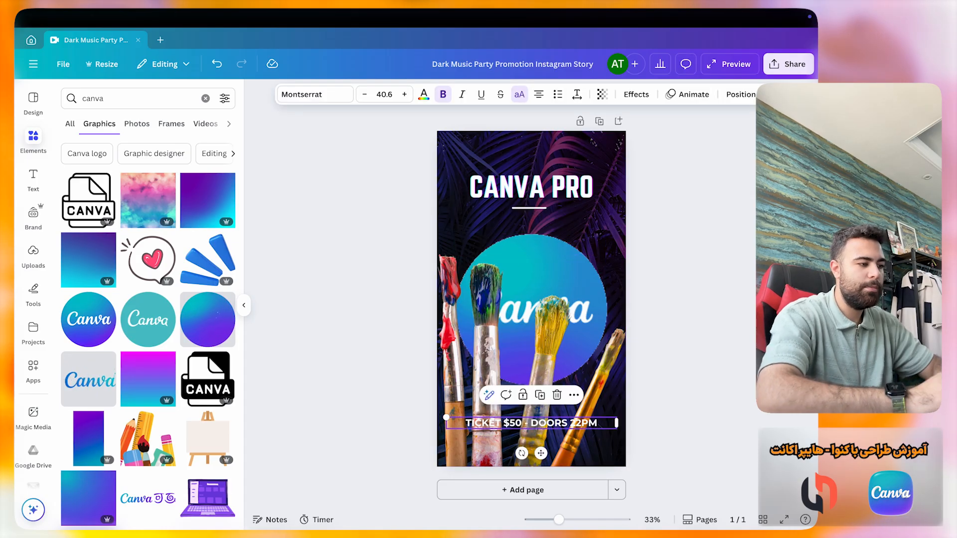
key("Delete")
Step: Move the paint brushes photo down past the page's bottom edge so the brush tips clear the Canva lettering, keeping its full-width size
left_click(517, 347)
mouse_move(535, 253)
left_mouse_down()
mouse_move(534, 300)
mouse_move(533, 259)
left_mouse_up()
key("super+z")
left_click_drag(624, 255, 596, 288)
left_click_drag(528, 369, 532, 414)
key("super+z")
key("super+z")
left_click_drag(549, 344, 547, 435)
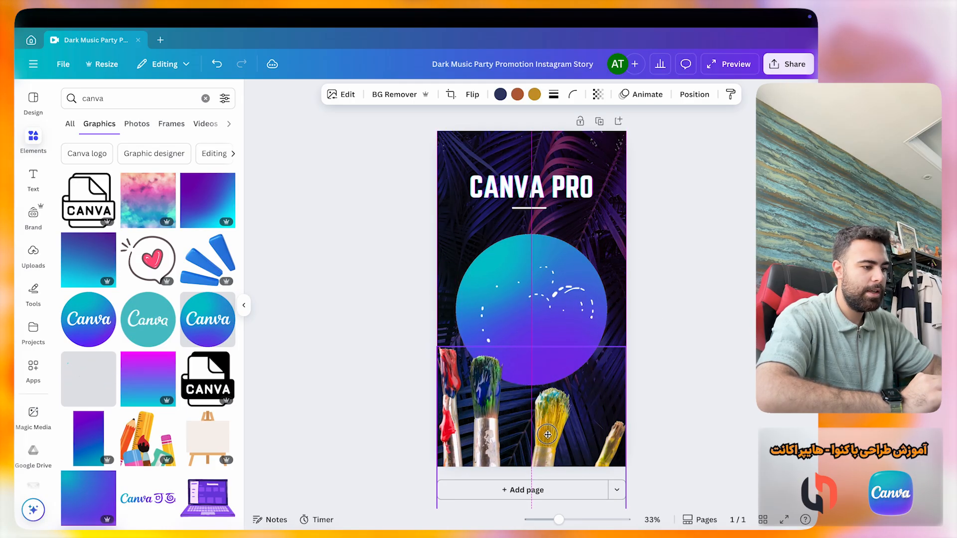
left_click(656, 232)
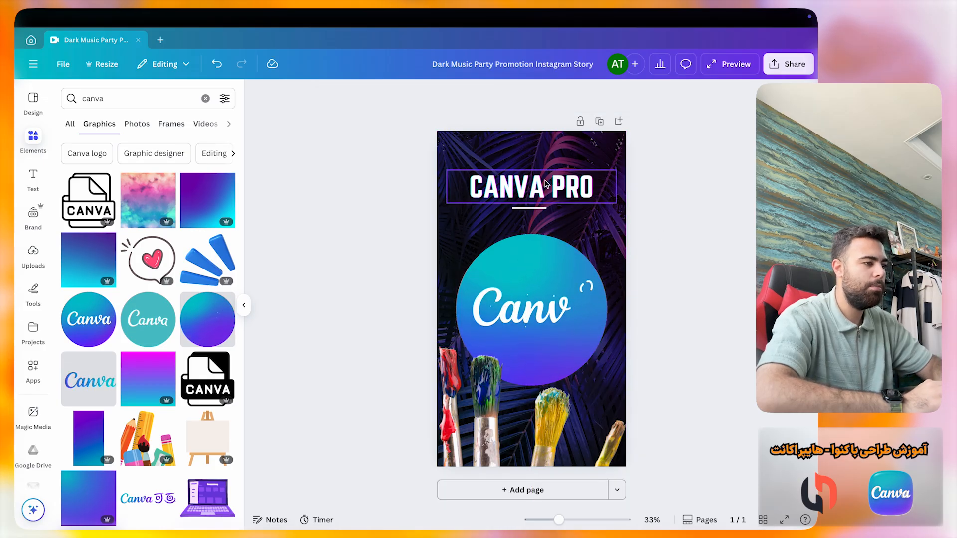
Step: Move the CANVA PRO title and the short line beneath it up towards the top of the page
left_click_drag(544, 202, 519, 190)
left_click(506, 210)
left_click(455, 215)
left_click(346, 263)
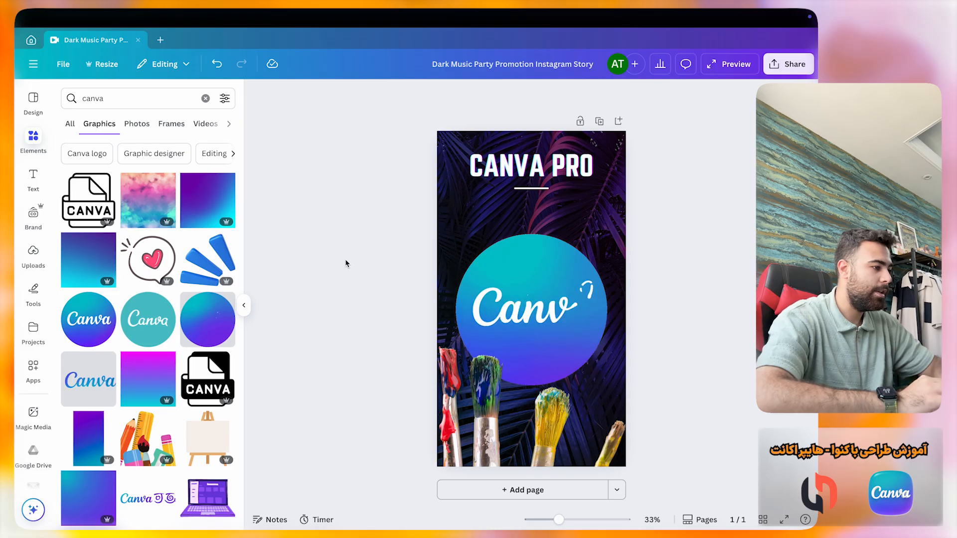
Step: Switch to Chrome, open instagram.com/hyper.account in a new tab, and view the تخفیف ها story highlight
key("super+Tab")
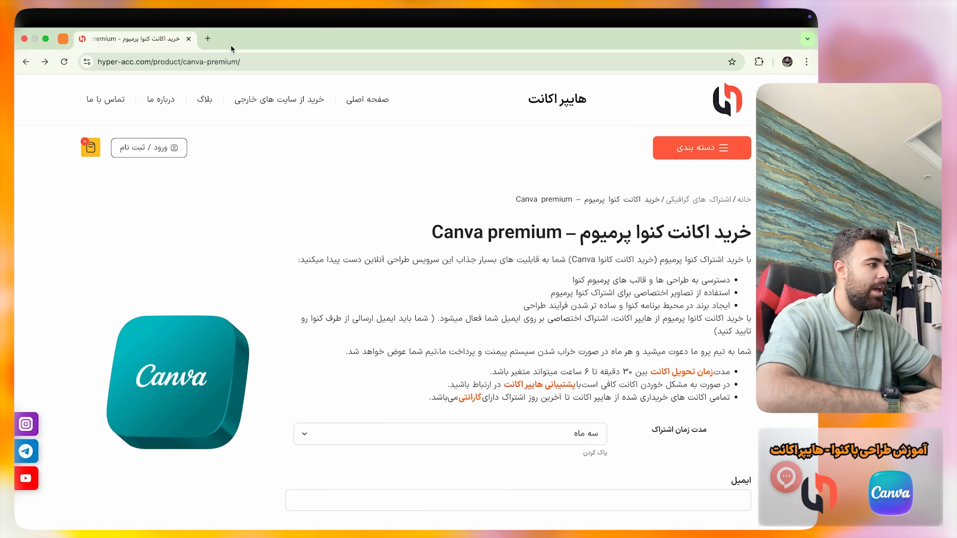
key("super+t")
type("in")
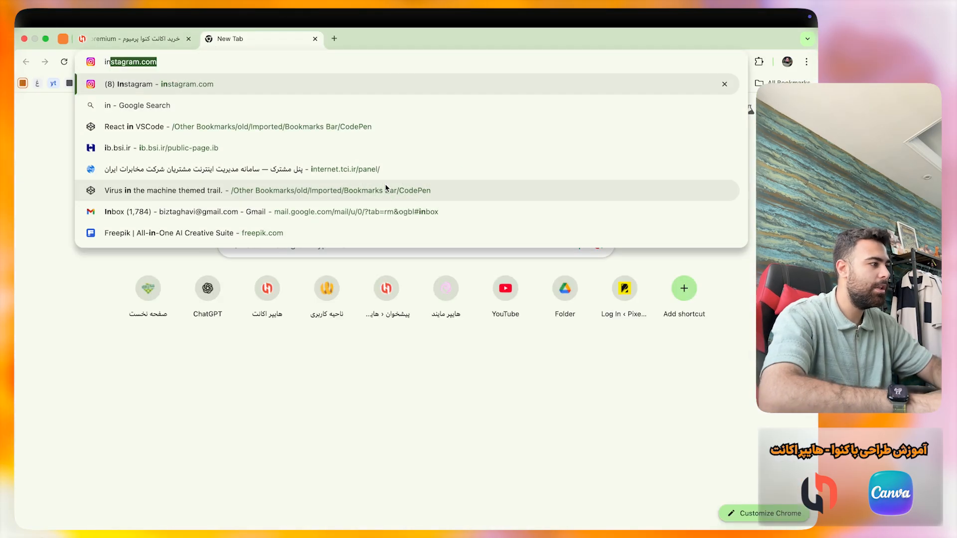
key("Right")
type("/hy")
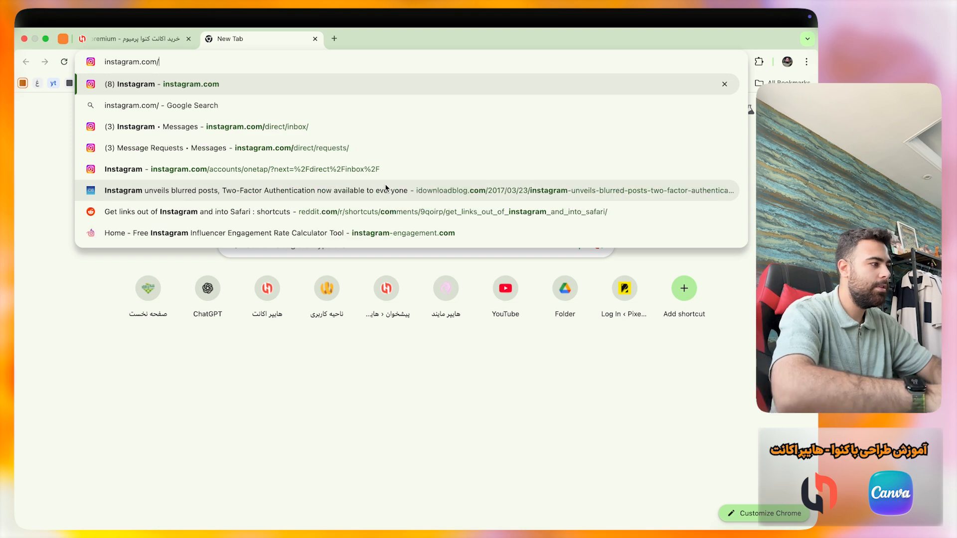
key("ctrl+Left")
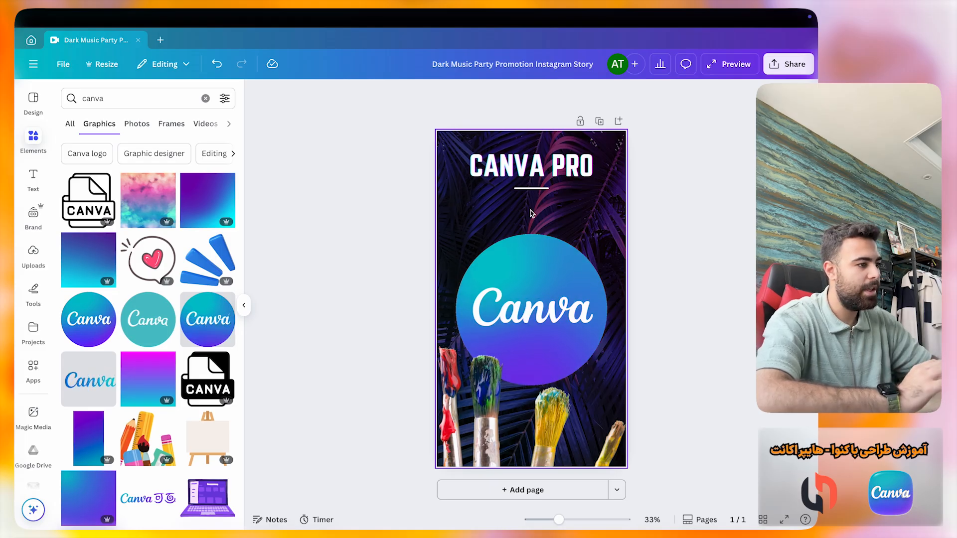
key("ctrl+Right")
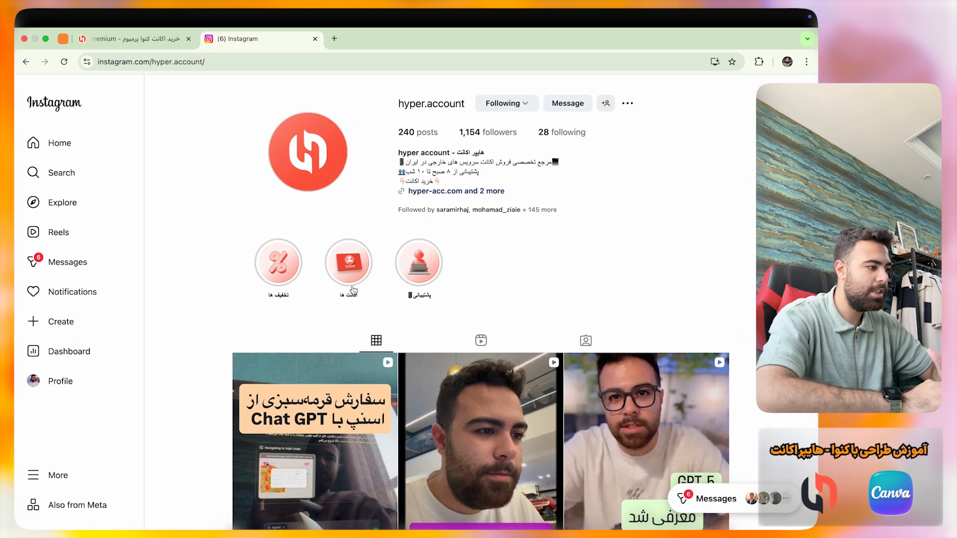
left_click(287, 277)
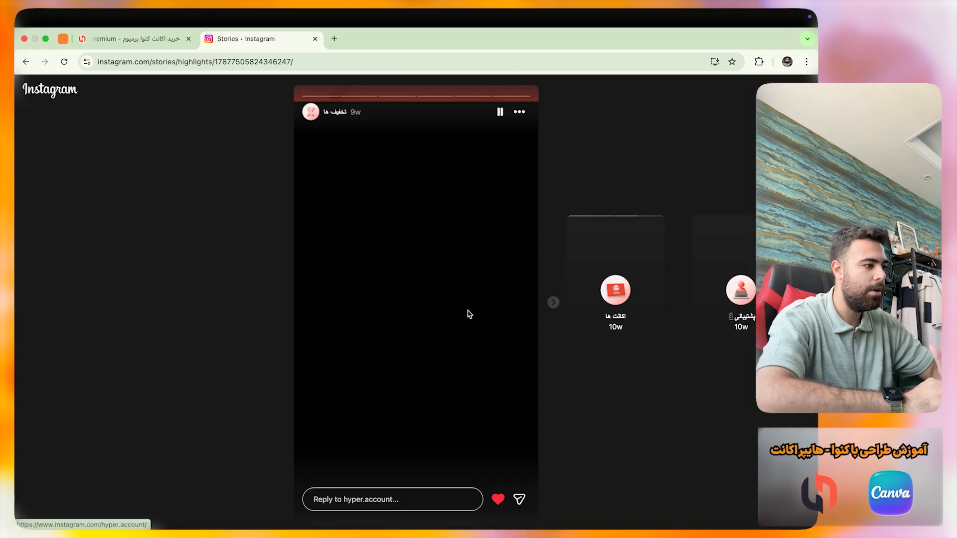
Step: Look through the successive discount stories in the تخفیف ها highlight for reference
left_click(553, 303)
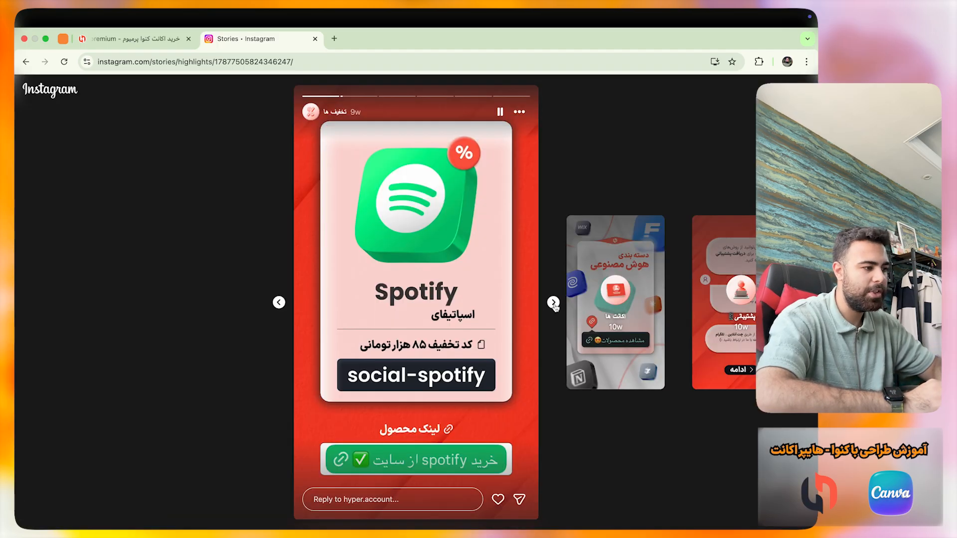
left_click(553, 303)
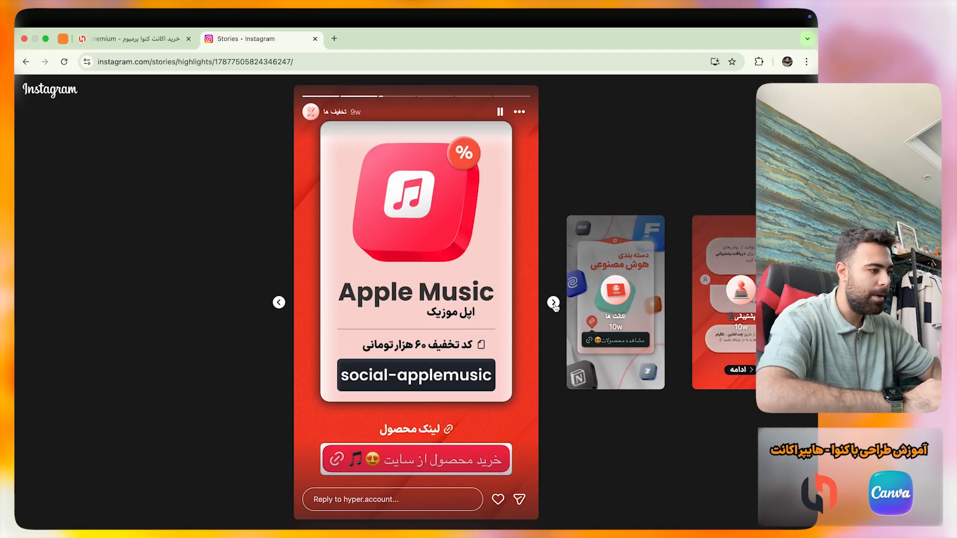
left_click(553, 303)
left_click(553, 302)
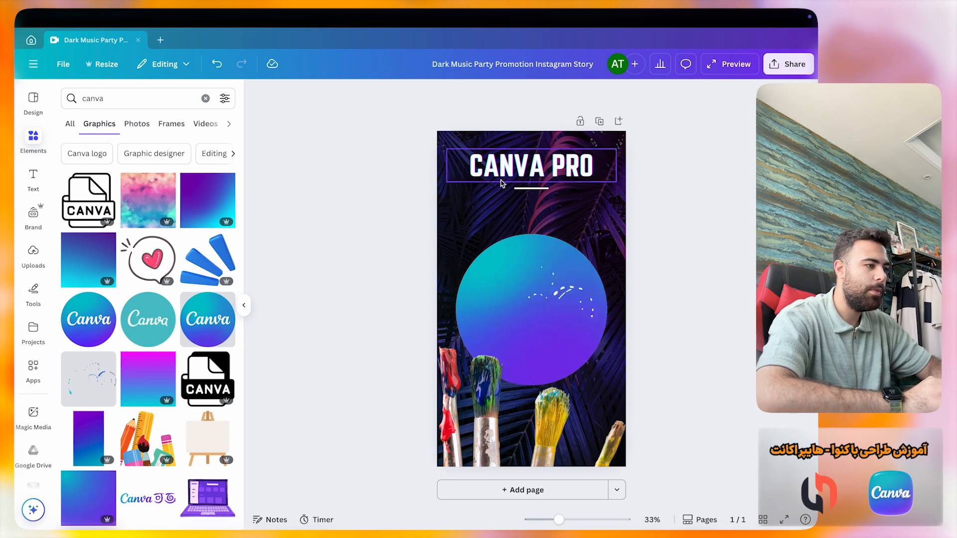
Step: Switch back to Canva, duplicate the CANVA PRO title just below the short line, and change the copy's text to "SOCIAL-CANVA"
left_click(504, 184)
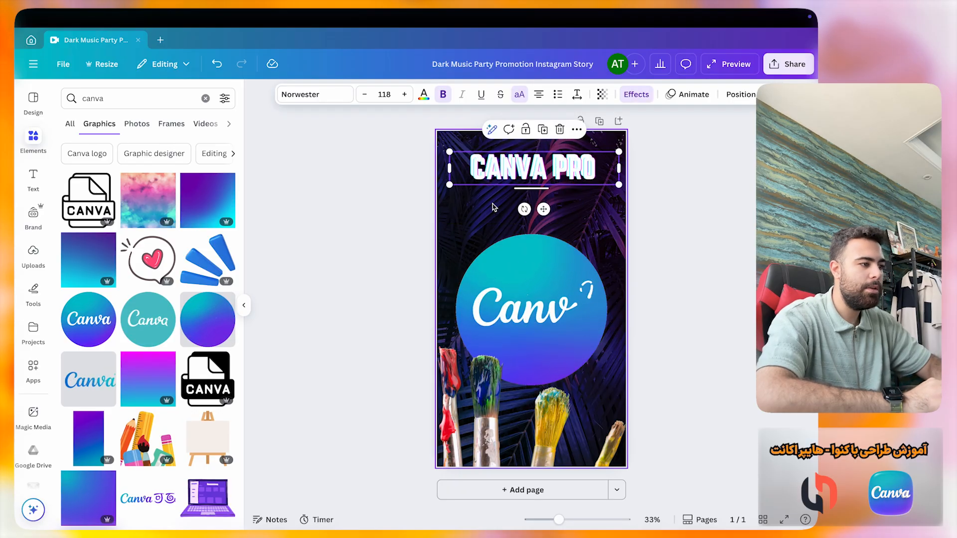
left_click_drag(495, 167, 496, 218)
double_click(511, 214)
type("SOCIAL-D")
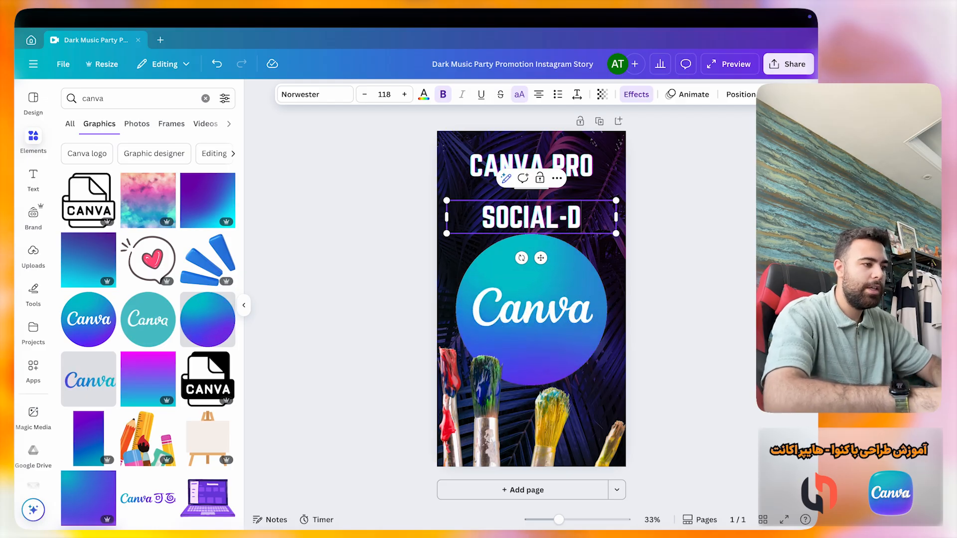
key("BackSpace")
type("CANVA")
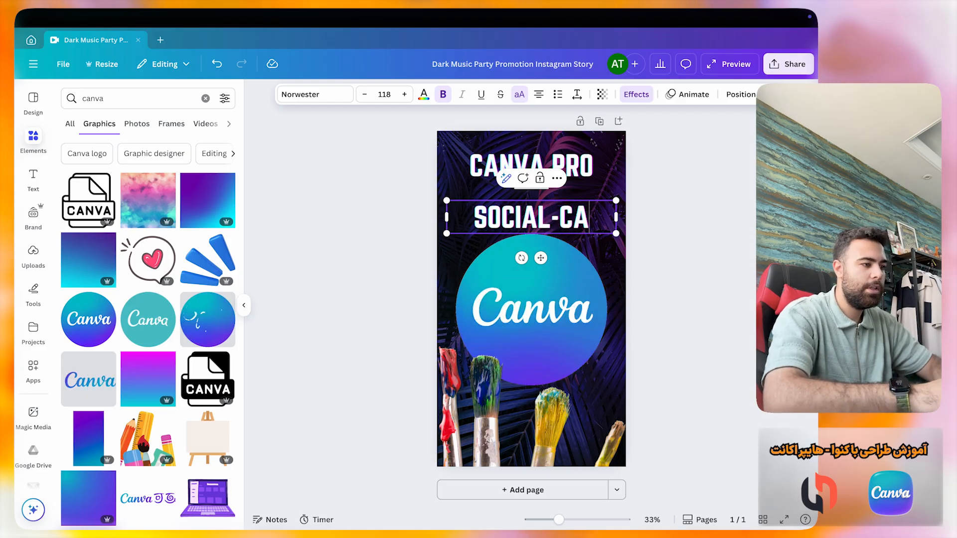
key("Escape")
key("Escape")
Step: Set the SOCIAL-CANVA text's font size to 72 and position it centred just above the round Canva logo
left_click(555, 209)
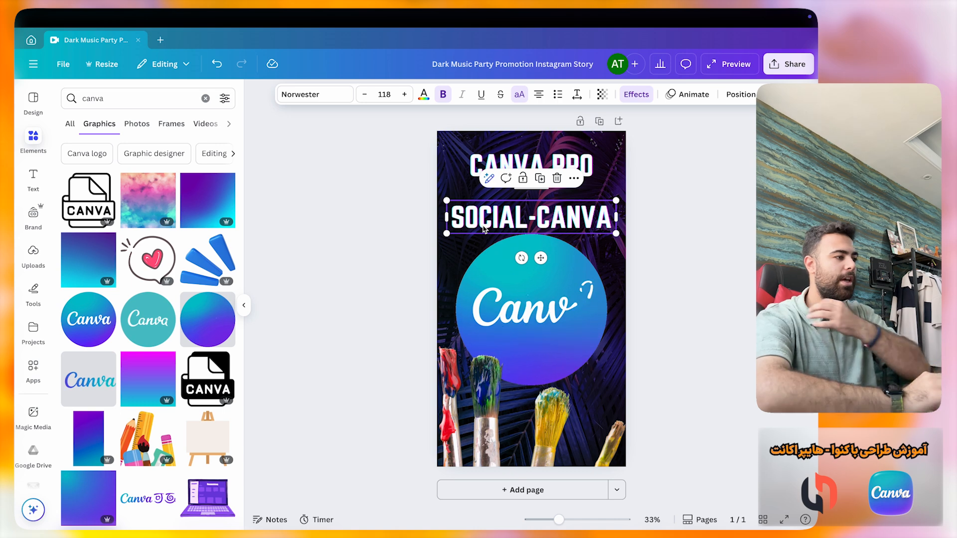
left_click(388, 94)
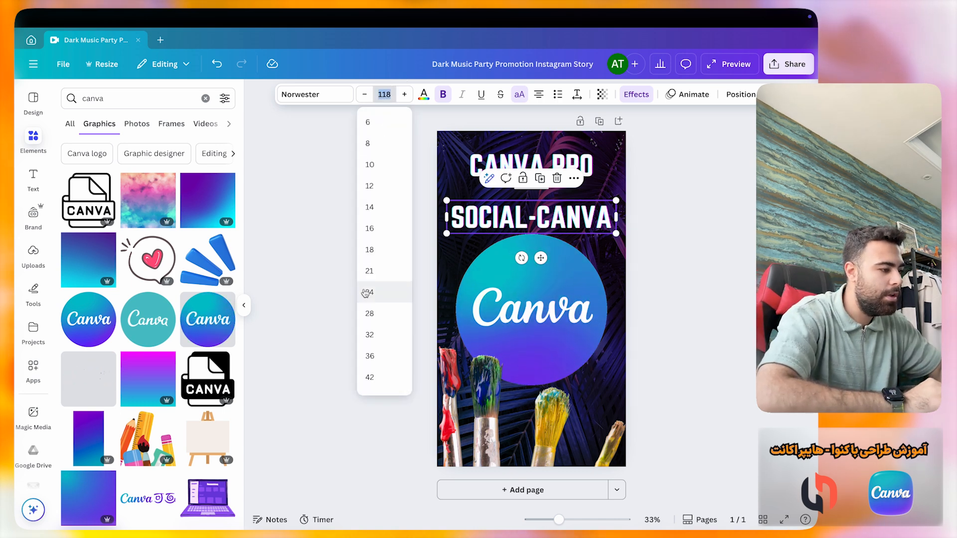
scroll(390, 299, "down", 3)
left_click(390, 320)
left_click(382, 269)
left_click(507, 209)
left_click_drag(507, 209, 508, 221)
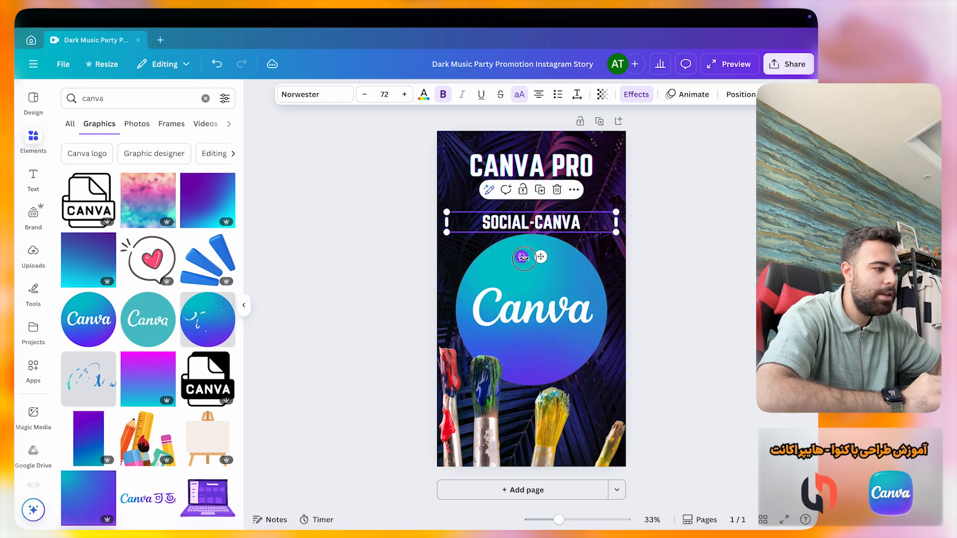
Step: Shrink the round Canva logo to fit inside the neon ring and delete the circular landscape placeholder behind it
left_click(533, 262)
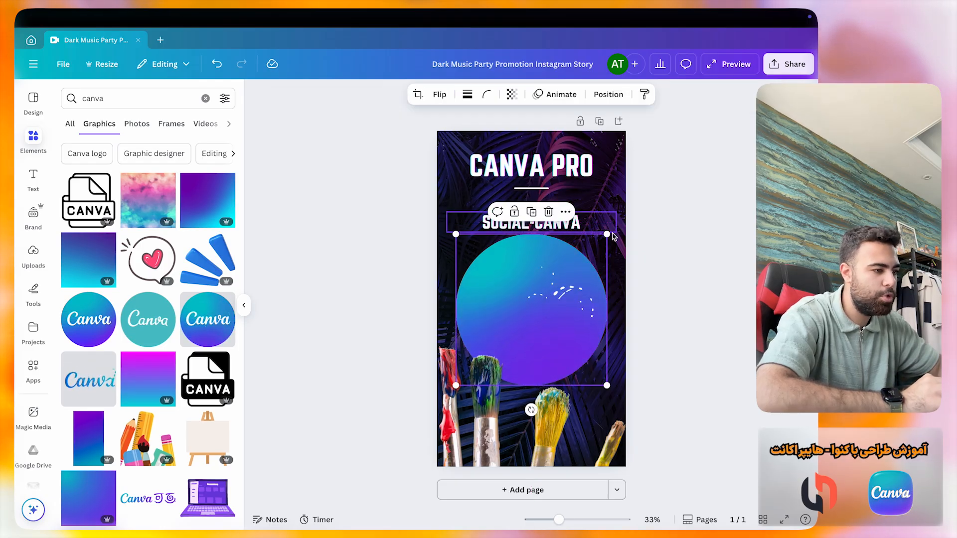
left_click(598, 292)
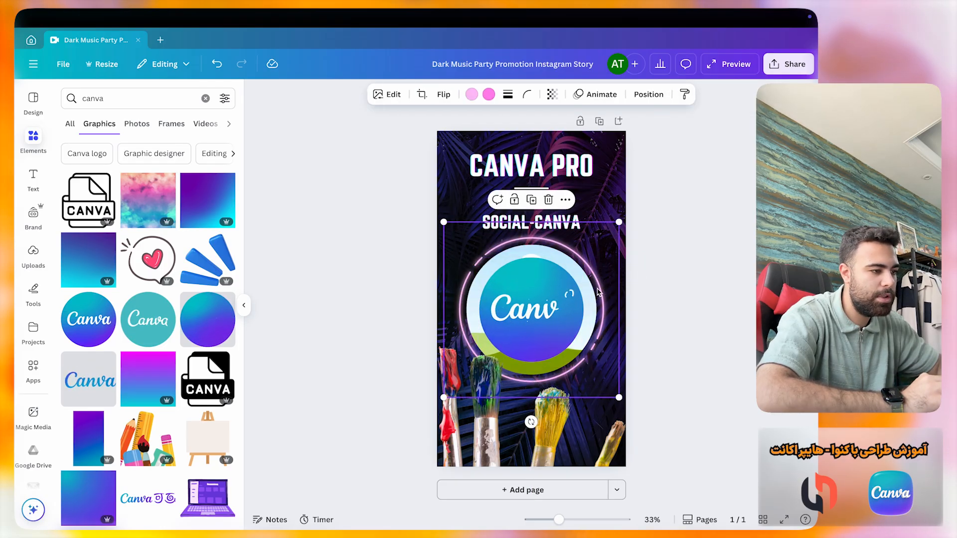
left_click(591, 298)
key("Delete")
Step: Enlarge the round Canva logo about its centre until it nearly fills the neon ring
left_click(550, 320)
key("alt")
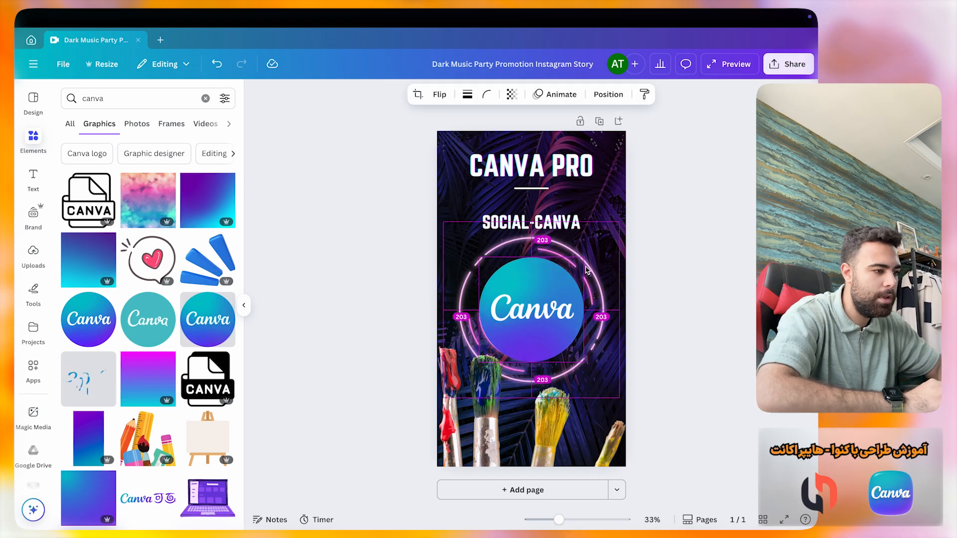
left_click_drag(586, 255, 596, 246)
left_click_drag(550, 301, 550, 300)
left_click(683, 228)
Step: Delete the short white line beneath the CANVA PRO title
left_click(538, 190)
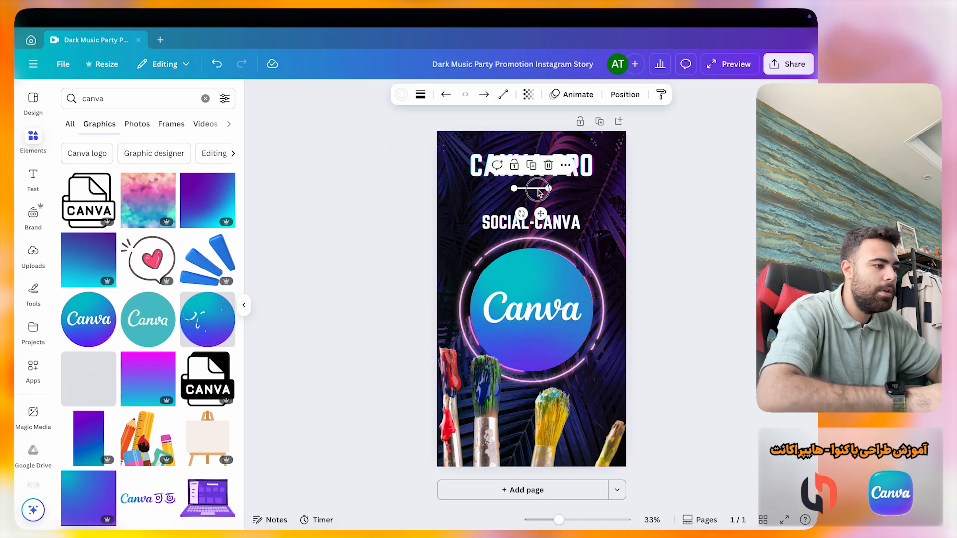
left_click(532, 213)
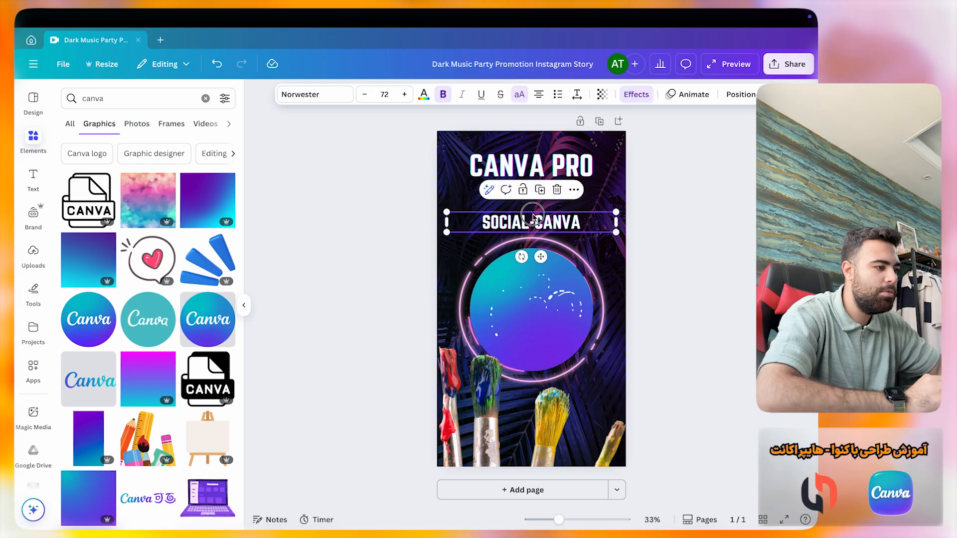
left_click(406, 231)
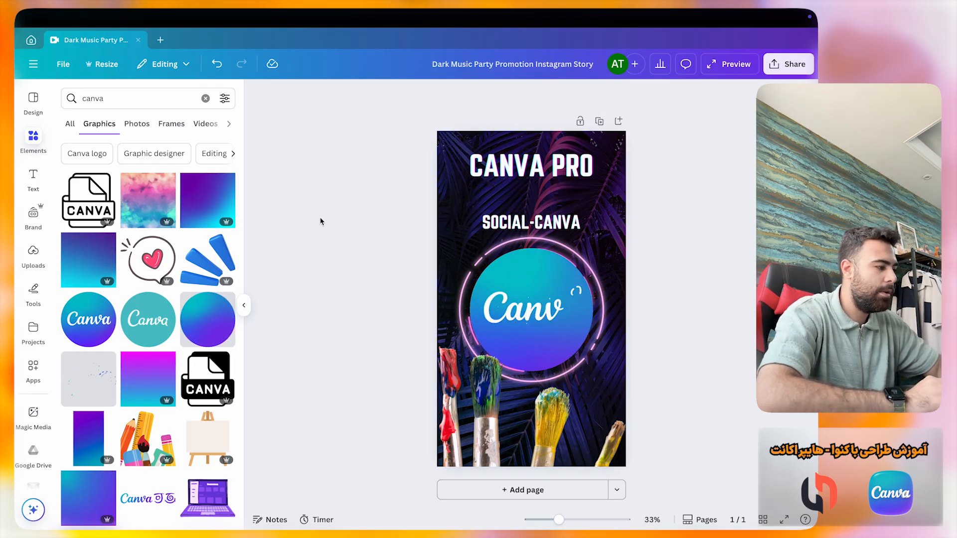
Step: Add a Hyper Account brand Heading reading "خرید با کد تخفیف زیر" between the CANVA PRO title and SOCIAL-CANVA
left_click(45, 182)
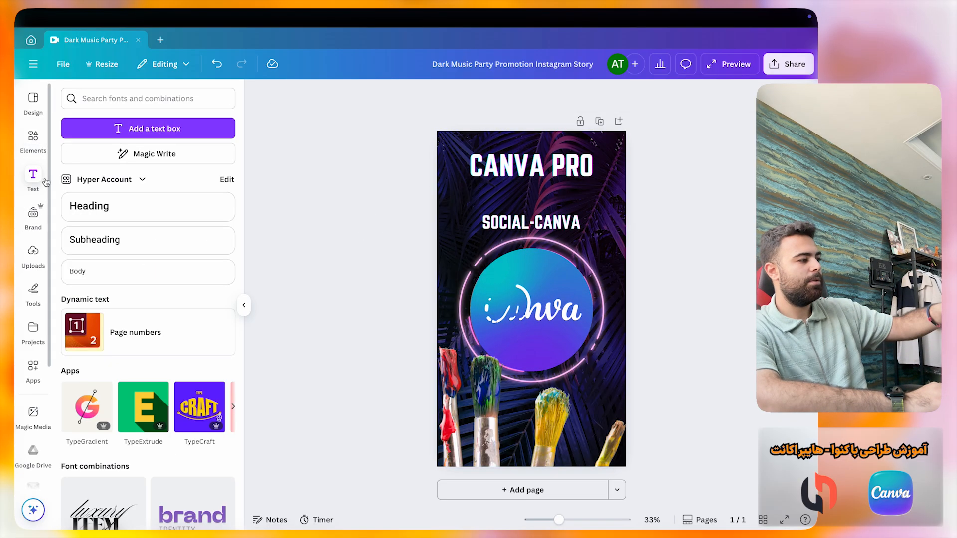
left_click(130, 180)
left_click(129, 186)
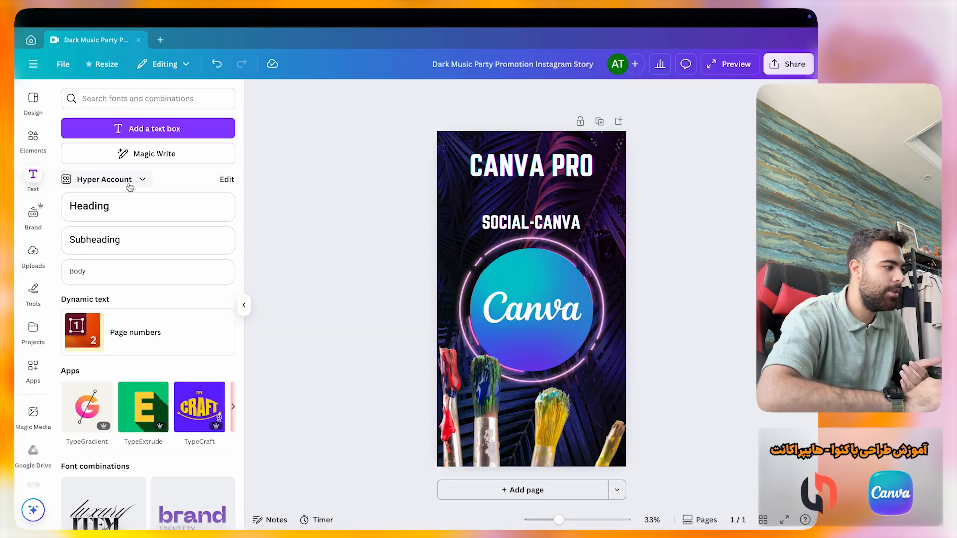
left_click(126, 217)
left_click_drag(541, 331, 540, 233)
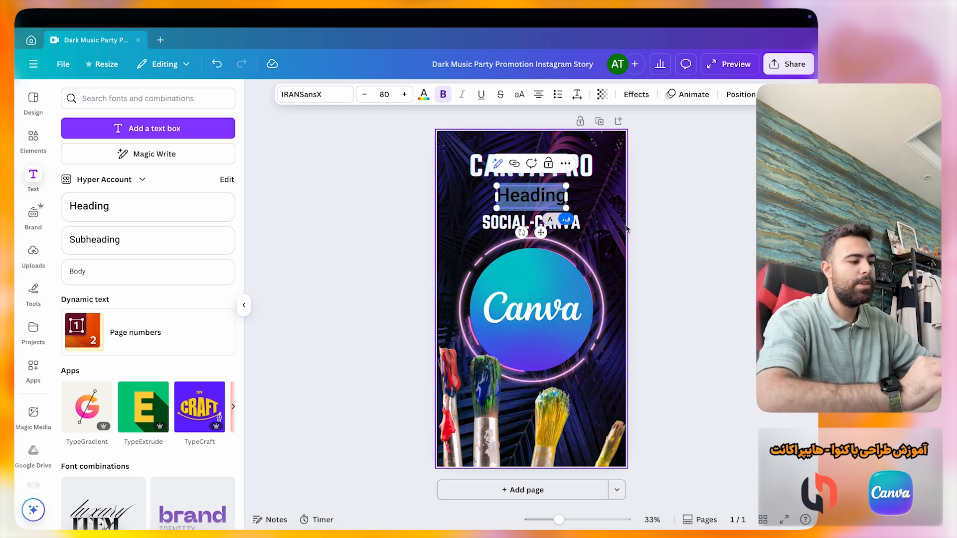
type("خرید")
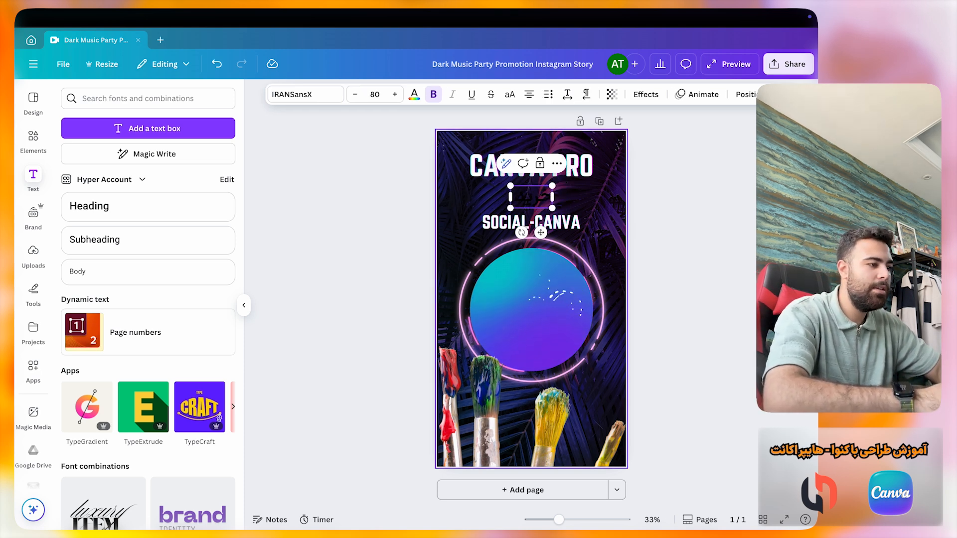
type(" با کد تخفیف زیر")
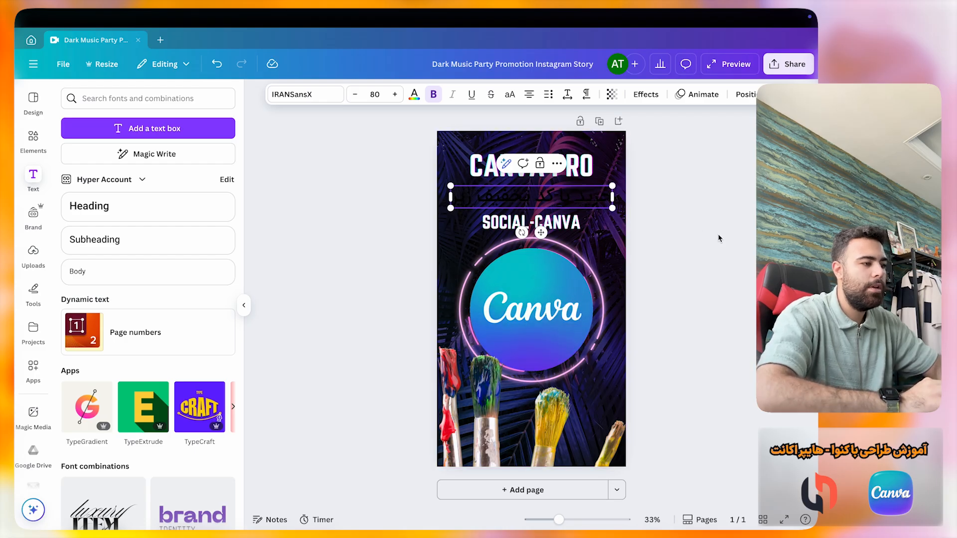
left_click(690, 243)
Step: Color the Persian heading with the red-orange from the Hyper Account brand palette
left_click(579, 201)
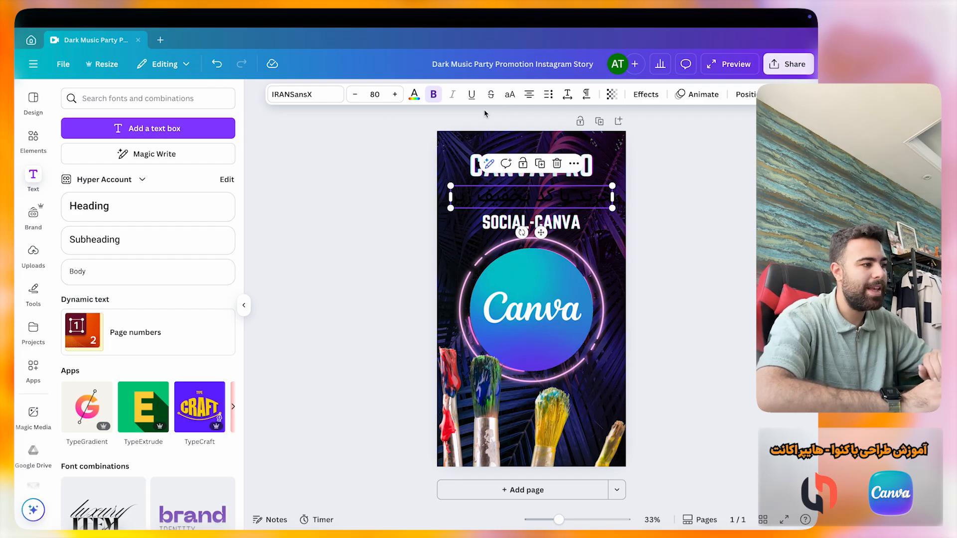
left_click(414, 96)
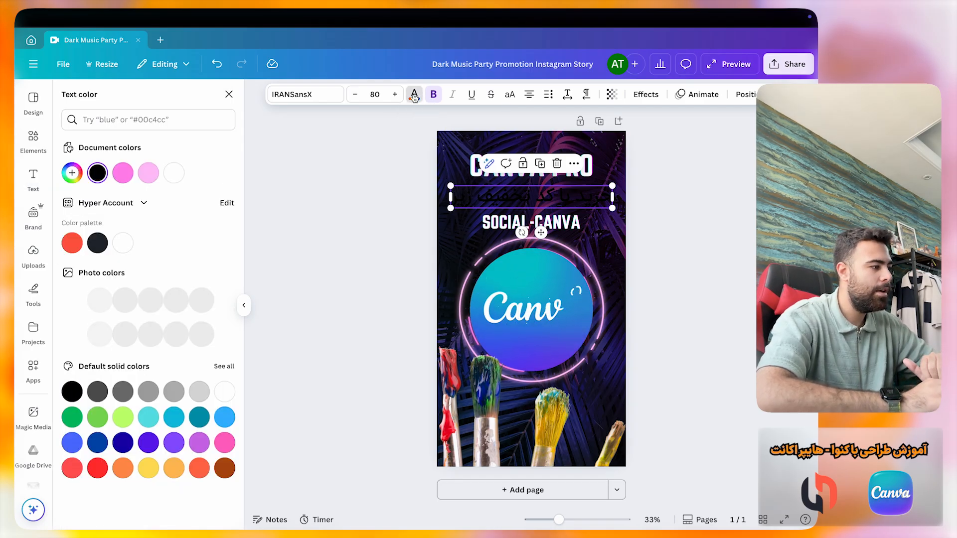
left_click(75, 243)
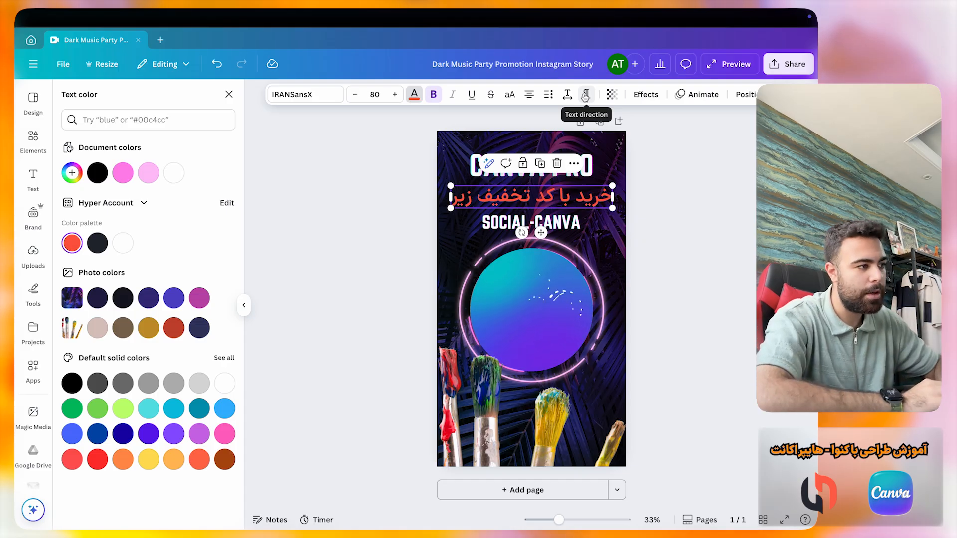
Step: Try the strikethrough and transparency options on the Persian heading
left_click(494, 99)
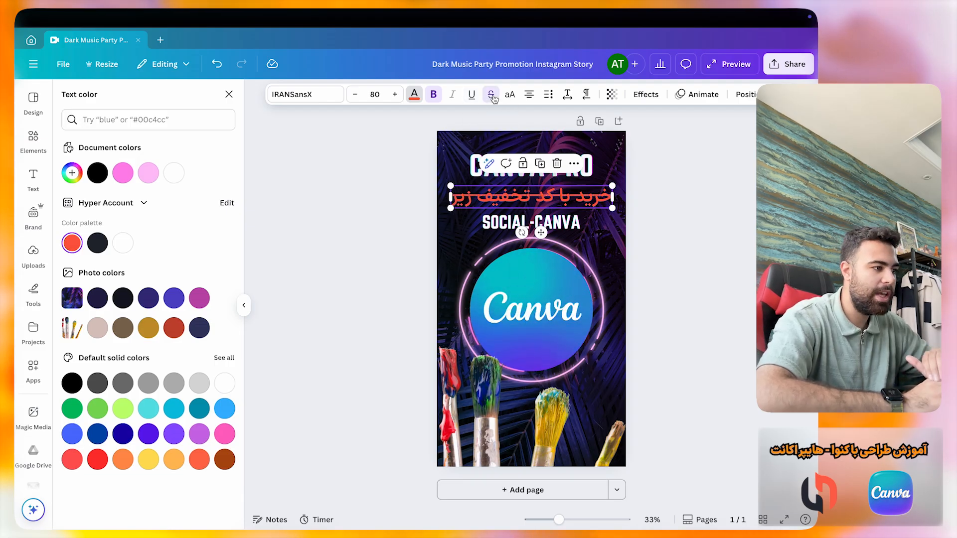
left_click(493, 99)
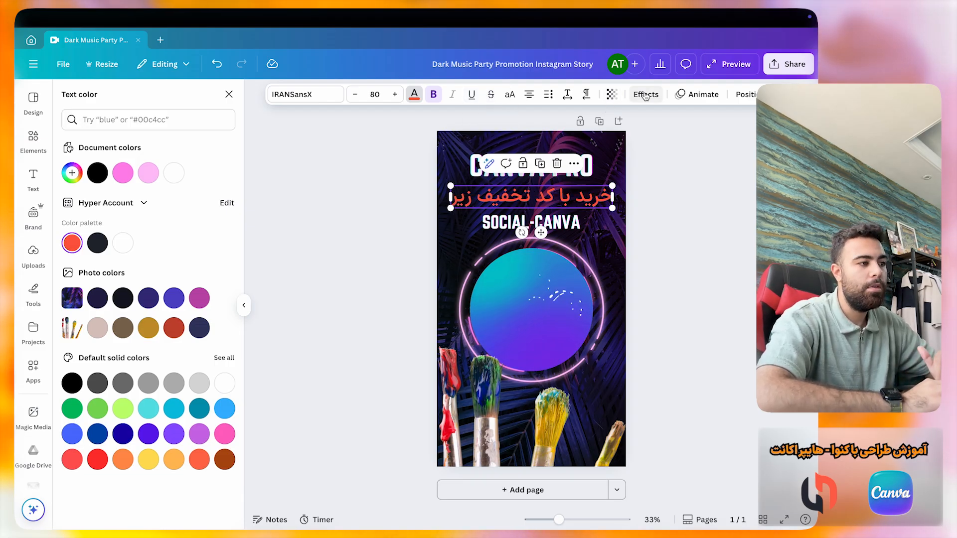
left_click(612, 95)
left_click_drag(637, 138, 660, 145)
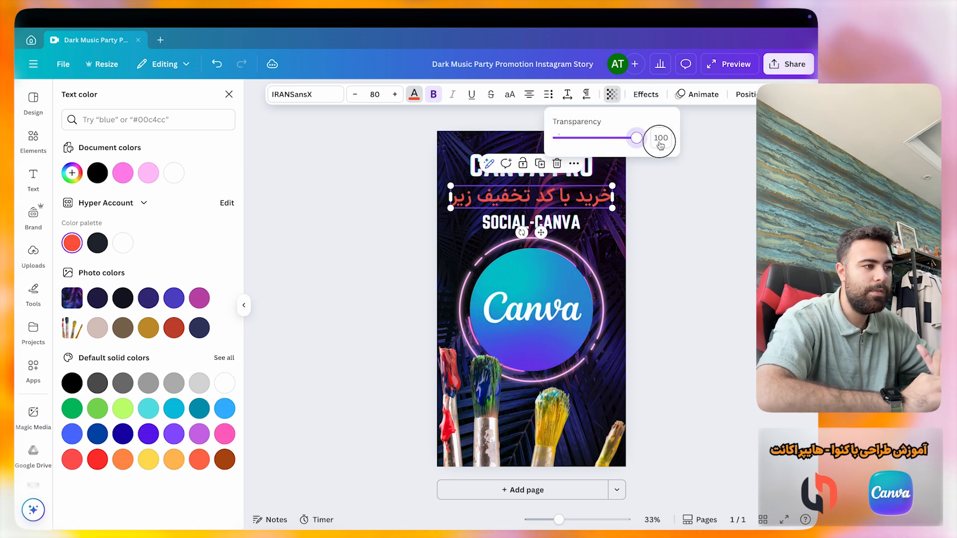
left_click(701, 139)
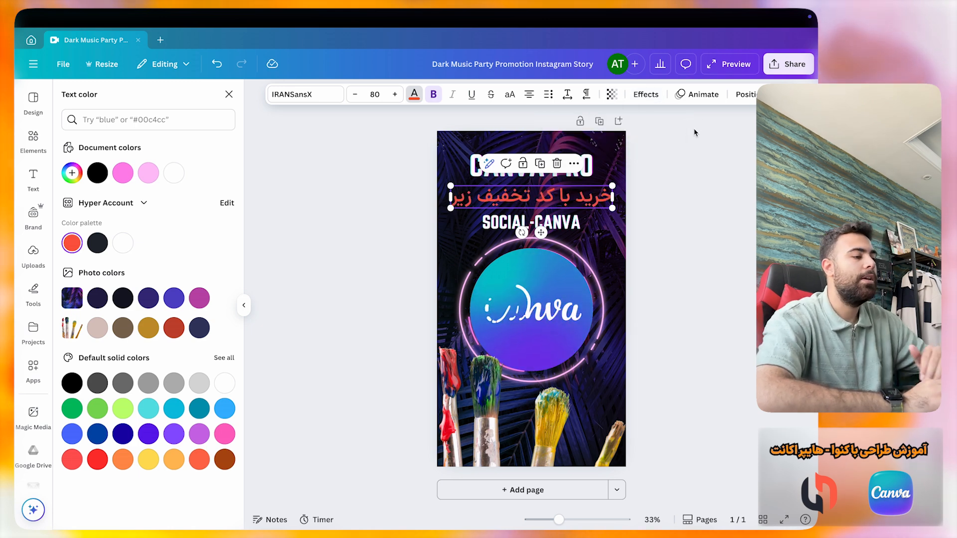
Step: Apply the Background text effect to the Persian heading
left_click(648, 101)
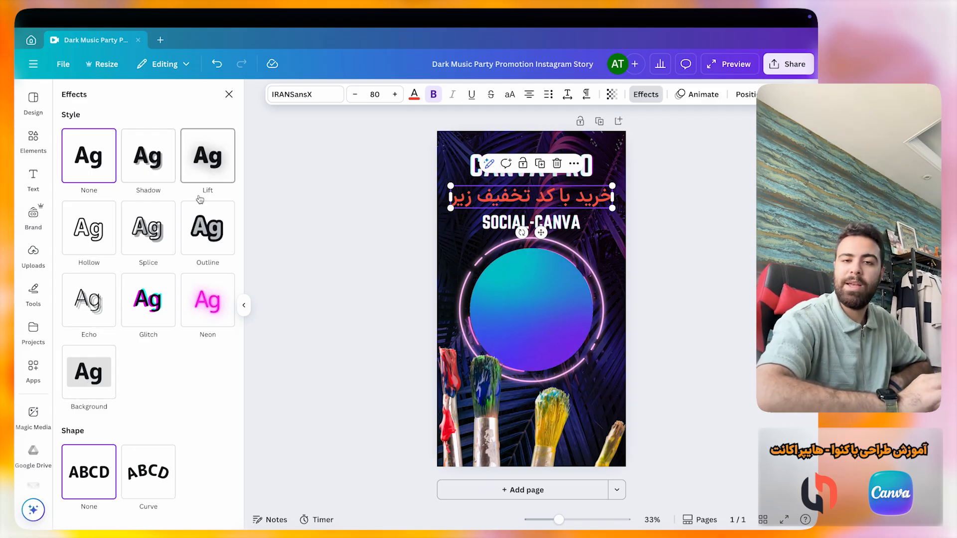
left_click(97, 374)
left_click(296, 310)
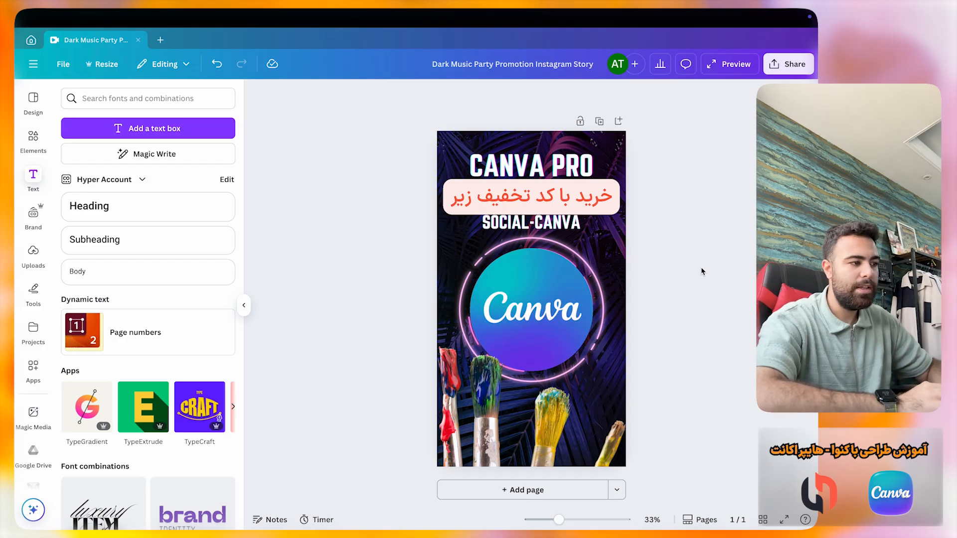
Step: Download the finished story design as an MP4 Video
left_click(779, 67)
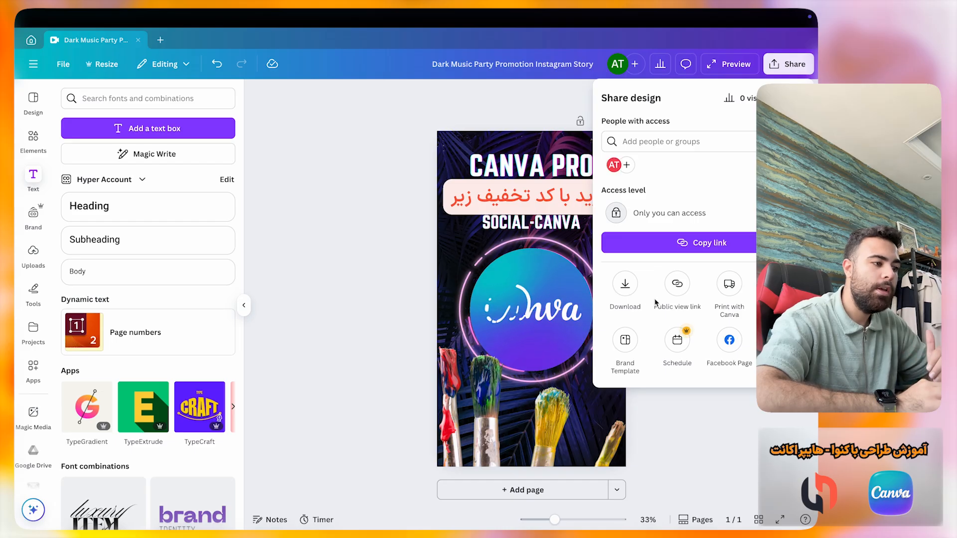
left_click(625, 285)
left_click(694, 140)
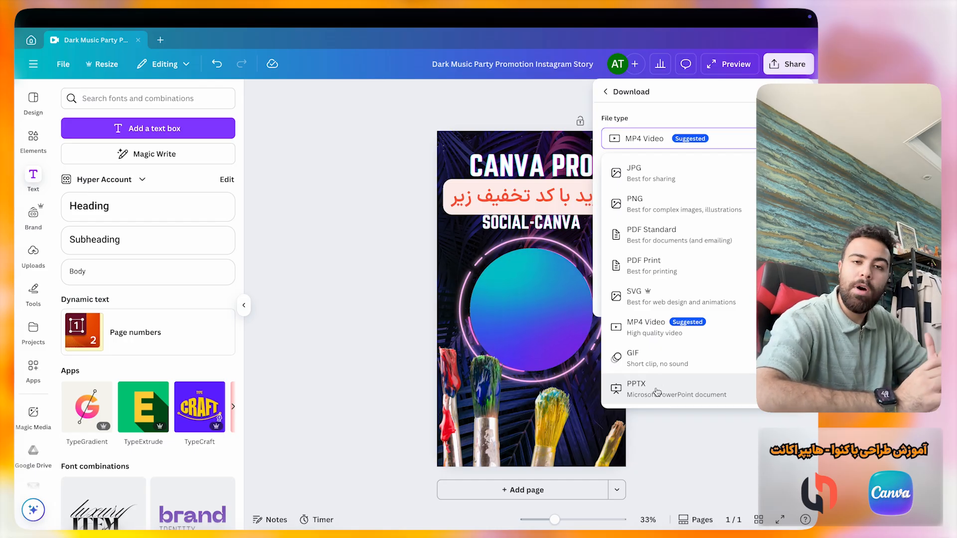
left_click(658, 335)
left_click(680, 263)
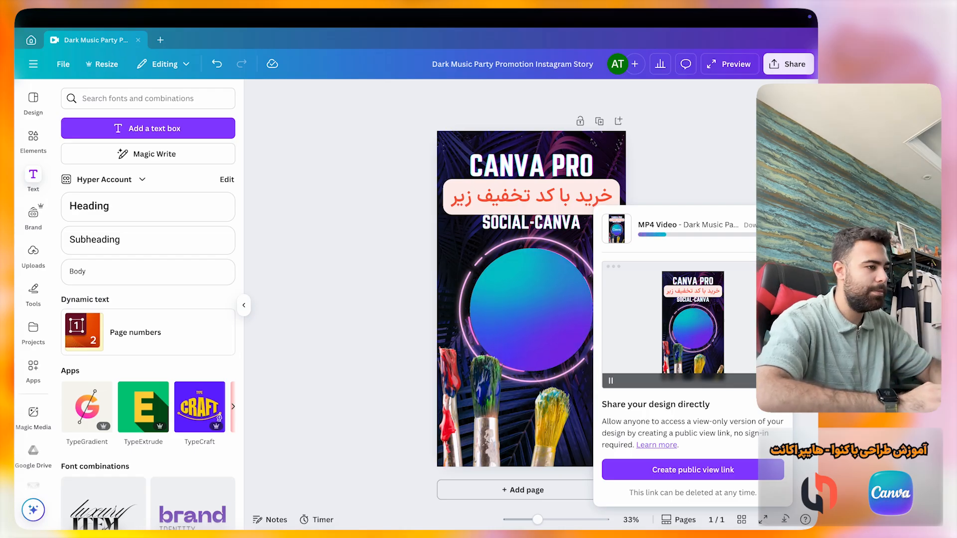
Step: Go to the home page and view the custom size settings for a new design
left_click(162, 39)
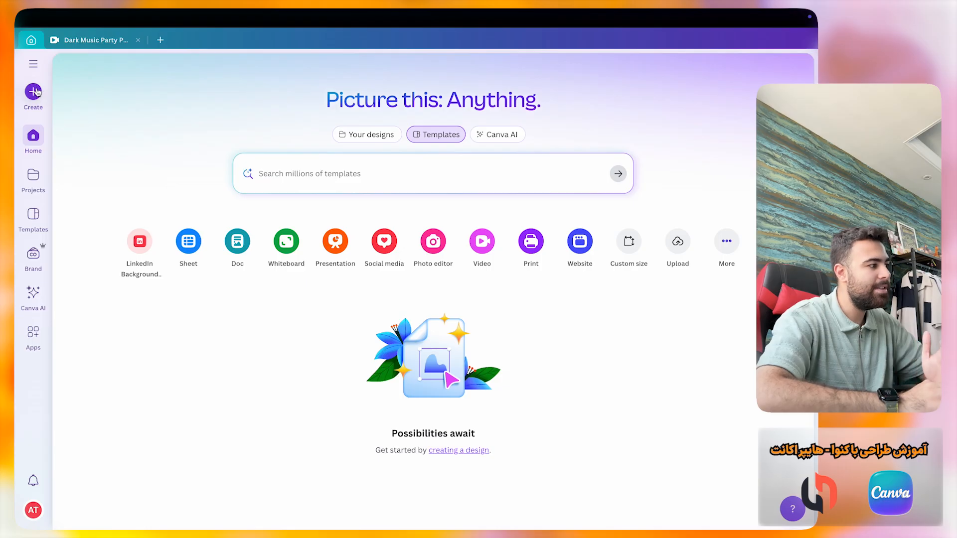
left_click(160, 41)
left_click(202, 90)
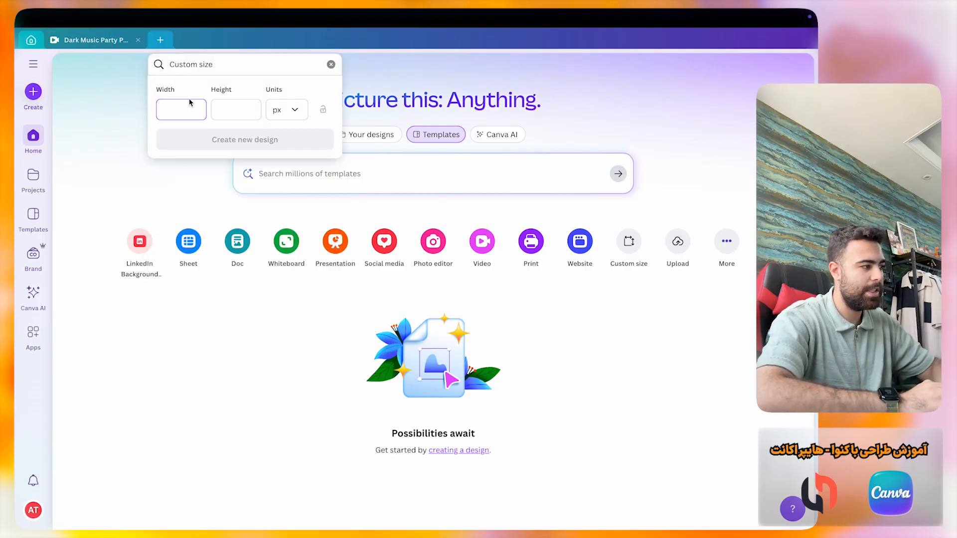
left_click(107, 130)
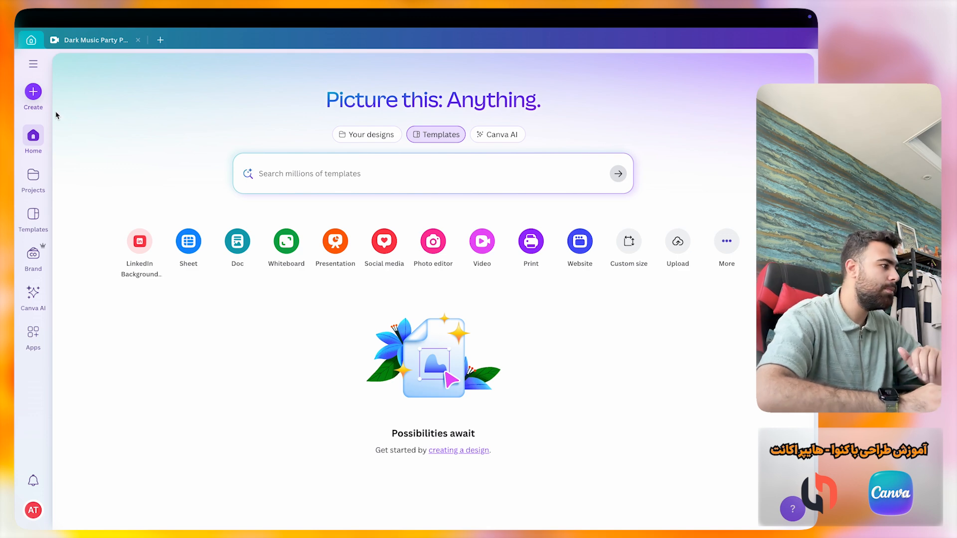
Step: Cancel the pending file save and create a blank Instagram Post (4:5) design from the social media formats
left_click(33, 91)
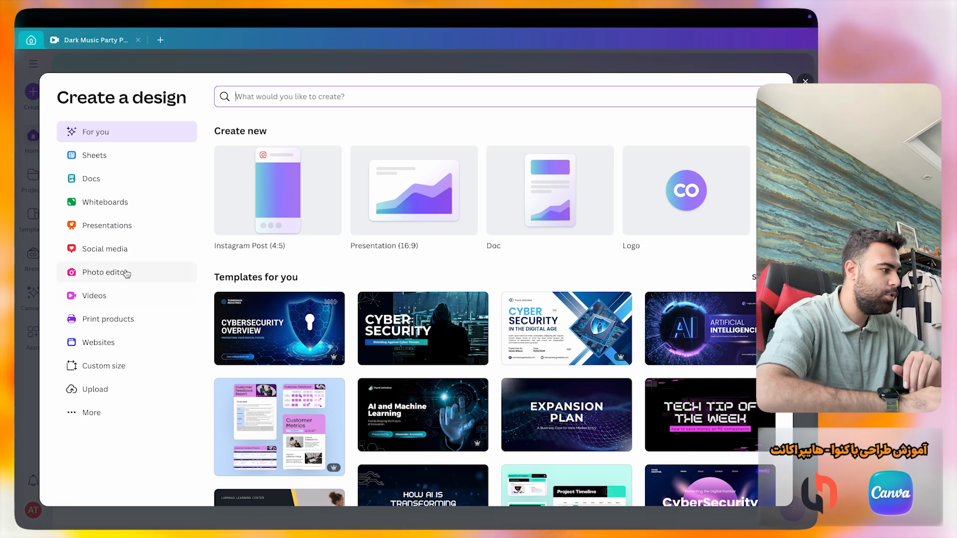
left_click(105, 249)
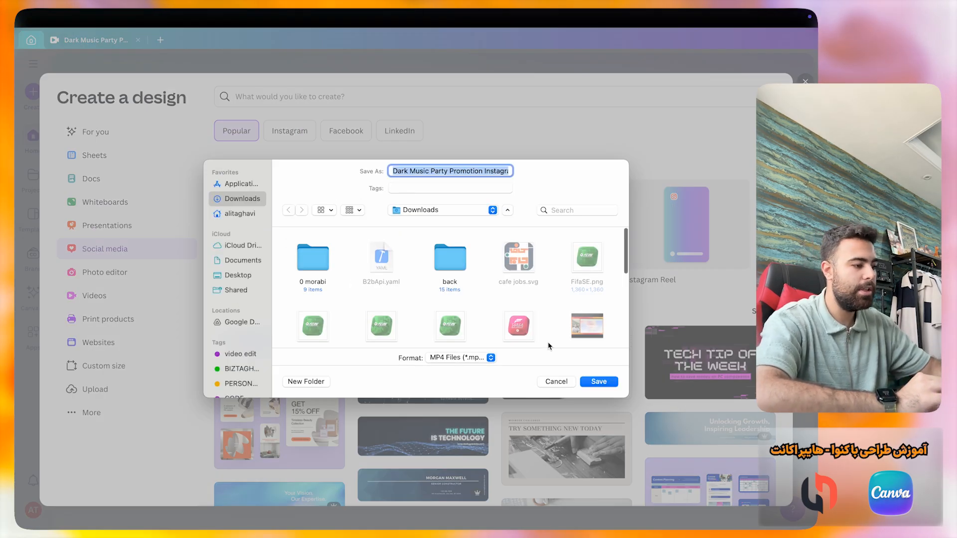
left_click(567, 382)
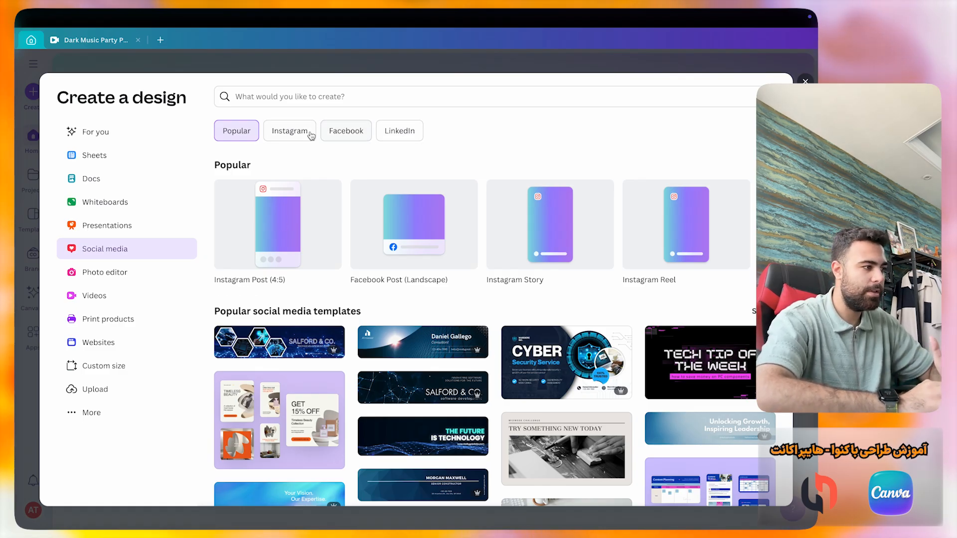
left_click(409, 135)
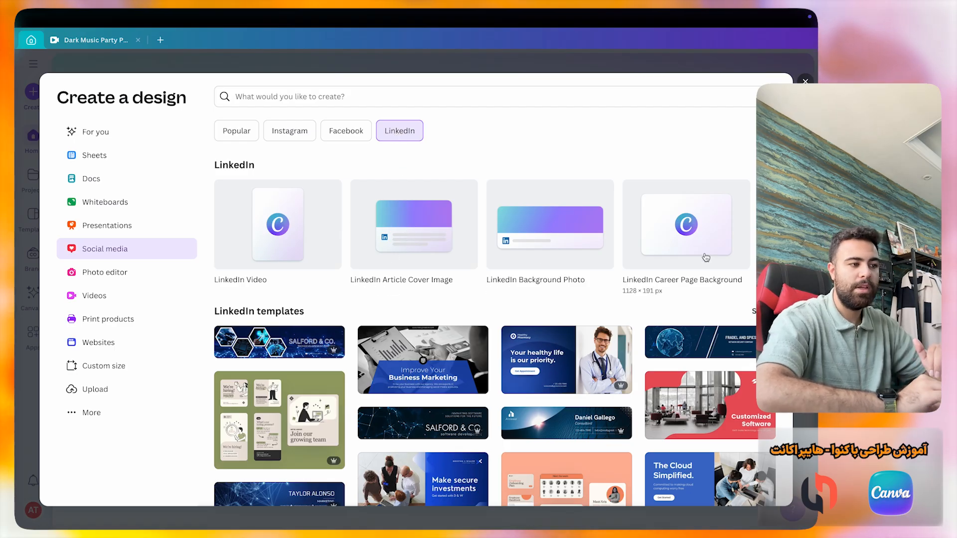
scroll(706, 257, "right", 5)
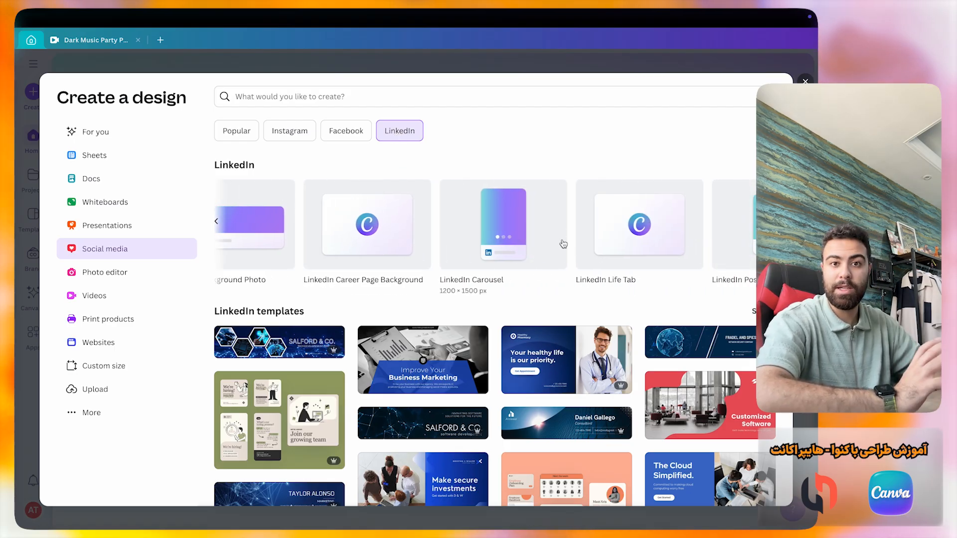
scroll(450, 215, "left", 5)
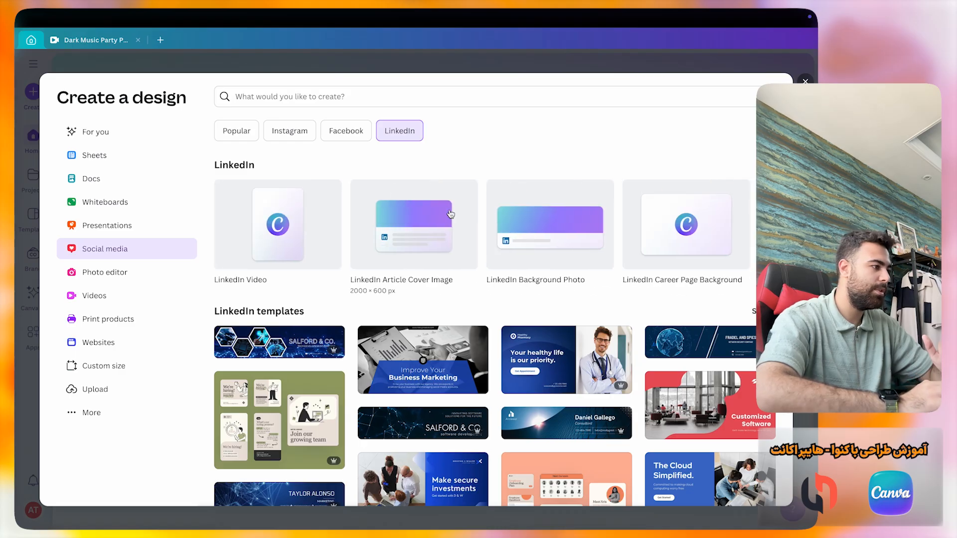
left_click(231, 141)
left_click(264, 234)
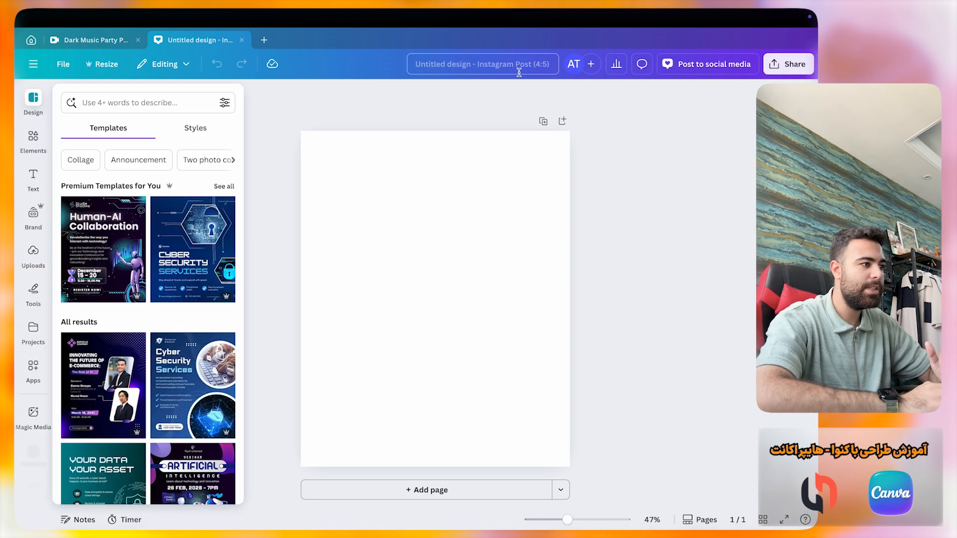
Step: Name the new design "پست آموزشی اینستاگرام هایپر اکانت - تخفیف کنوا"
left_click(519, 72)
type("اپس")
type(" آموزشی اس")
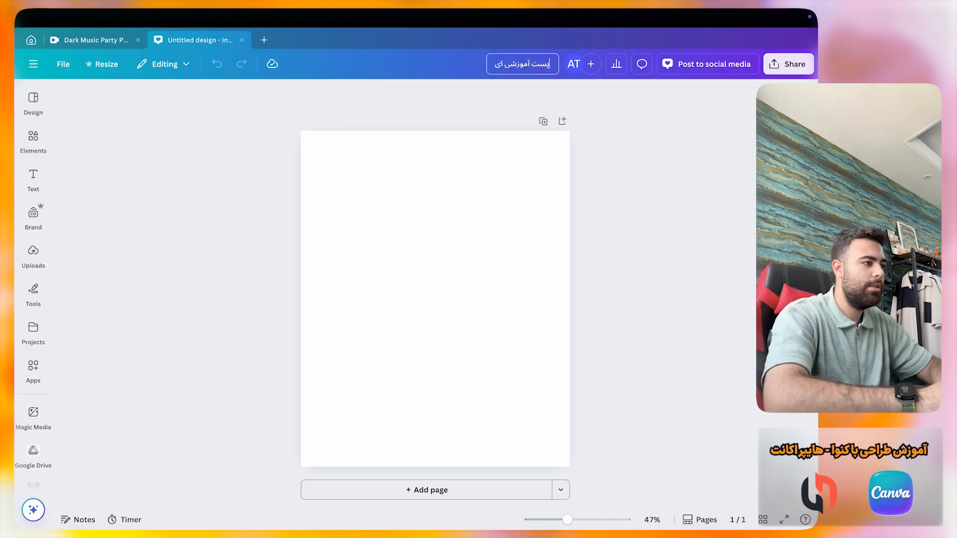
type("نستاگرام هایر")
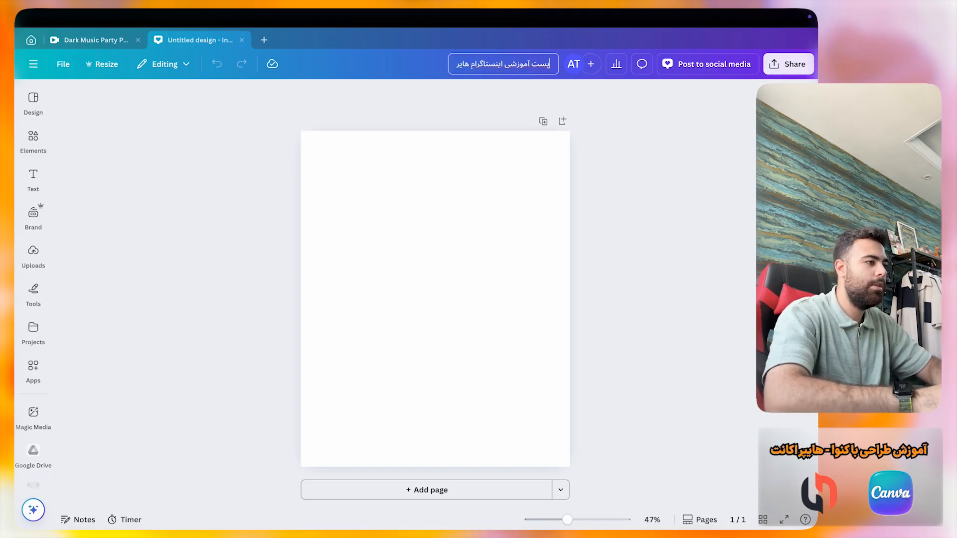
key("BackSpace")
type("پر اکانت - تخفیف کن")
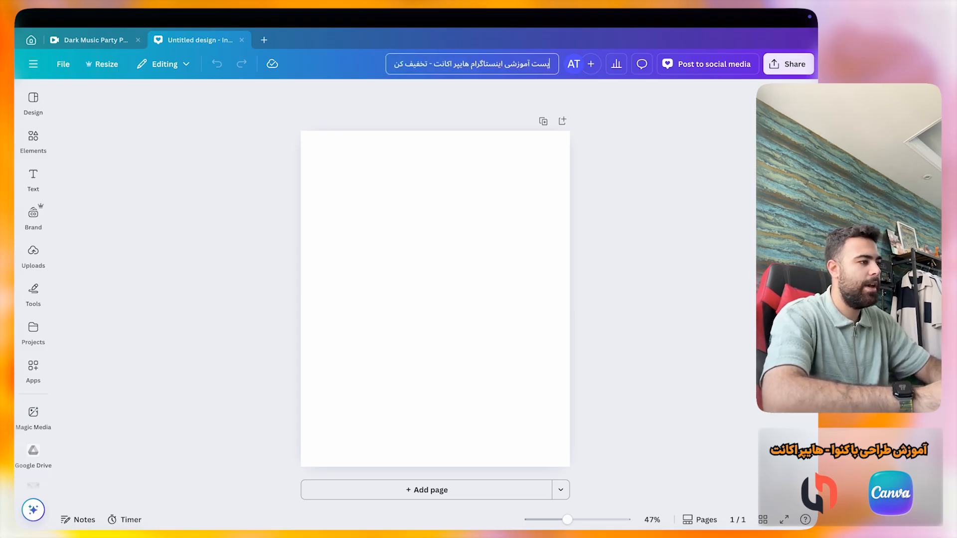
type("وا")
key("Return")
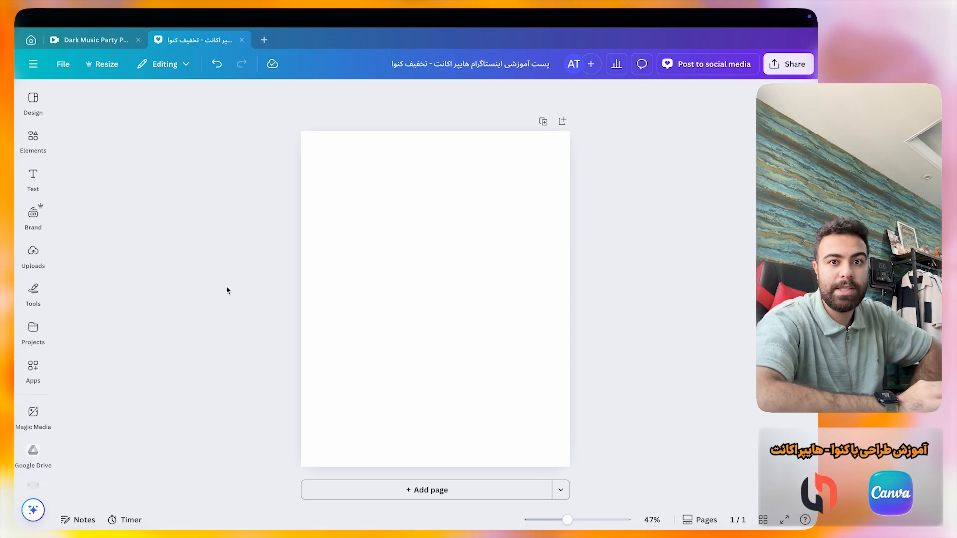
Step: Switch to the Notion notes, review the Persian title text for slide 1, and return to the Canva design
left_click(284, 278)
left_click(378, 278)
left_click(237, 282)
key("super+Tab")
key("super+Tab")
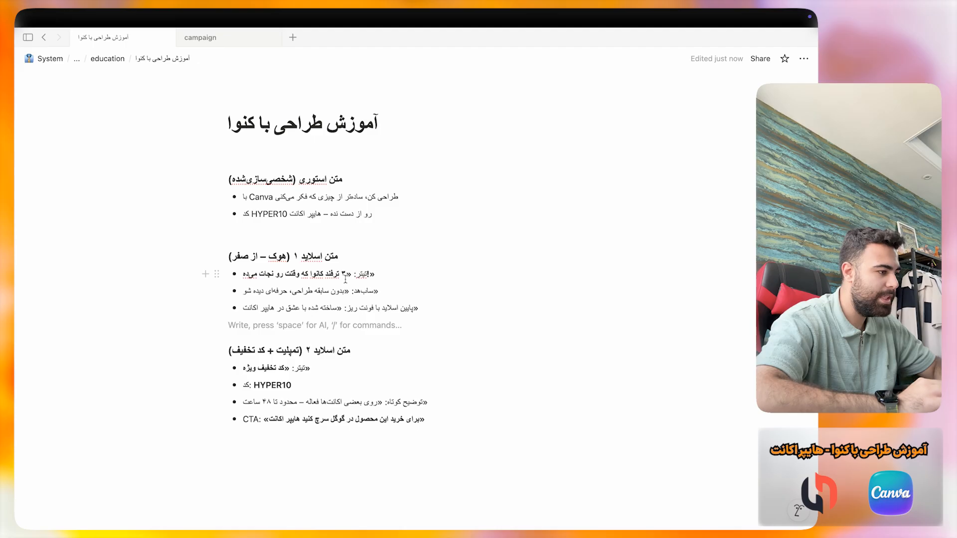
scroll(345, 279, "down", 1)
left_click(336, 274)
left_click_drag(336, 273, 239, 274)
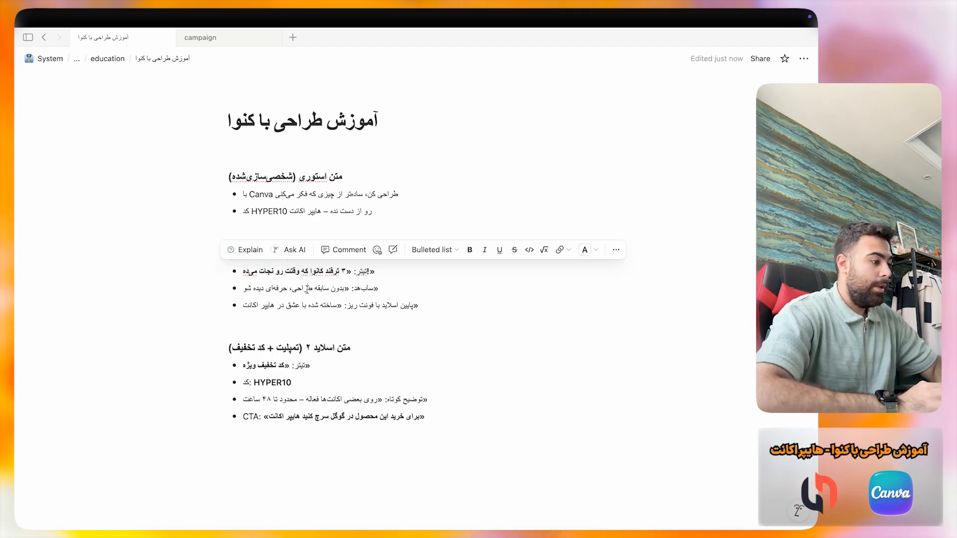
left_click(384, 338)
key("super+Tab")
left_click(429, 254)
left_click(210, 248)
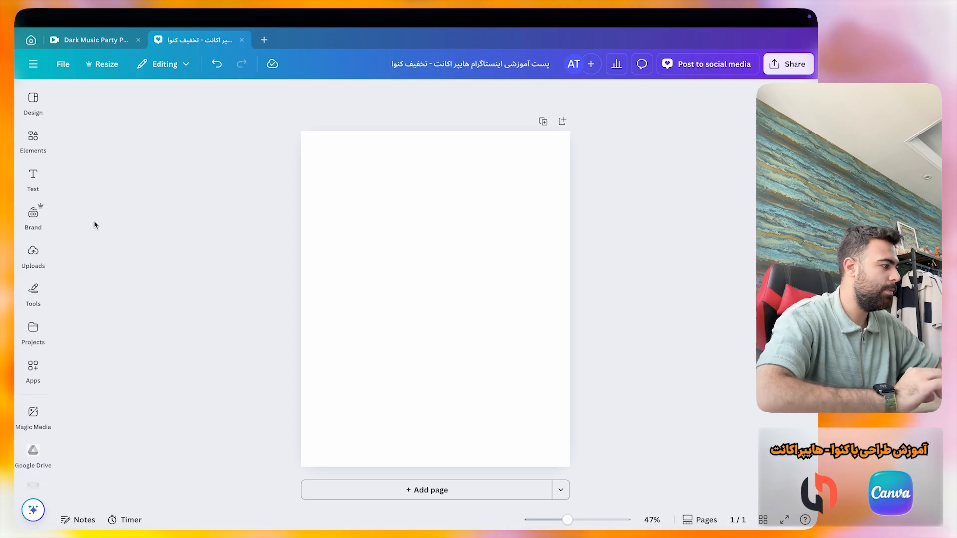
Step: Search the elements library for "background" and browse the graphics and photo results
left_click(33, 140)
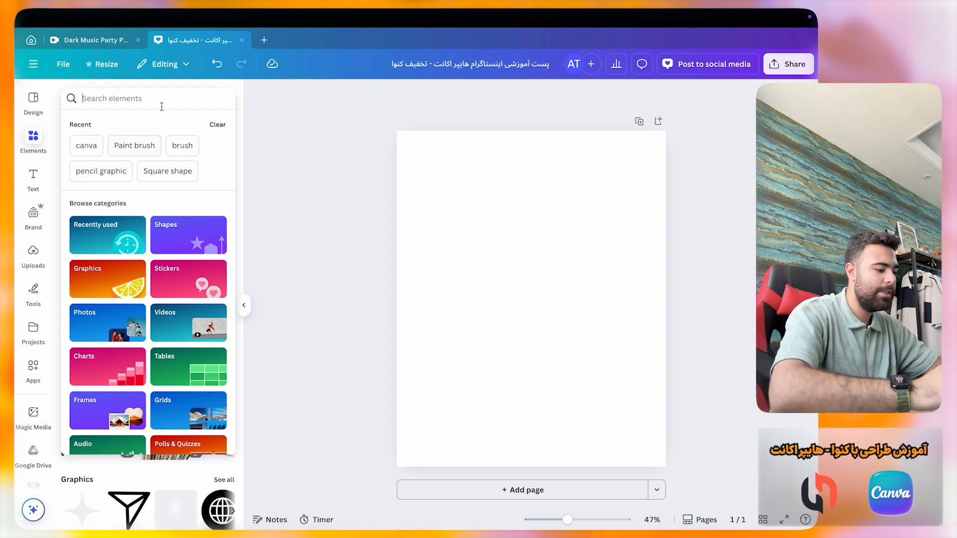
type("background")
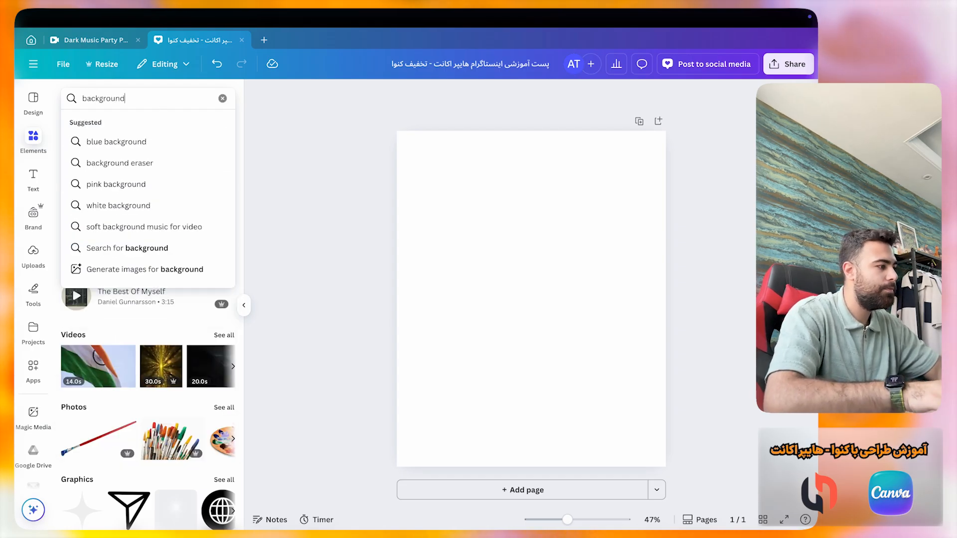
key("Return")
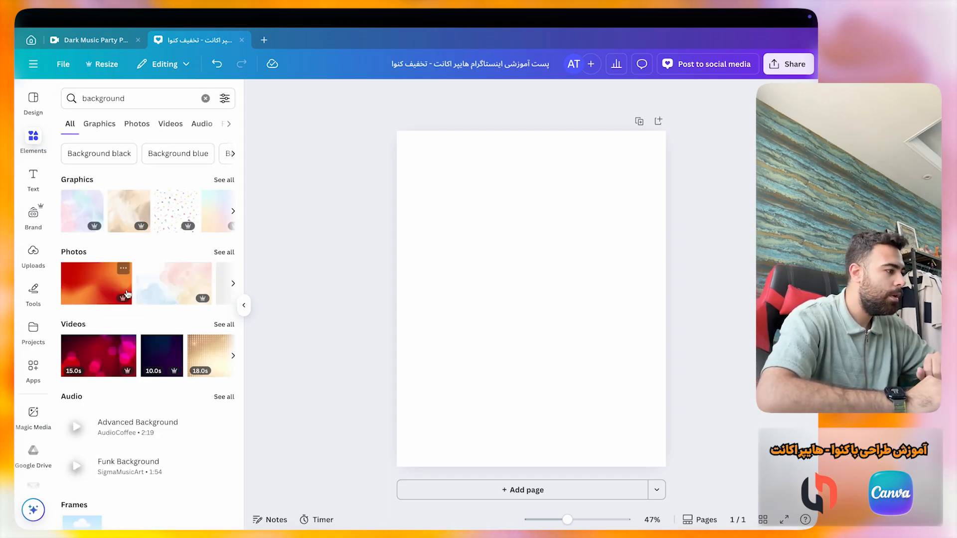
left_click(100, 124)
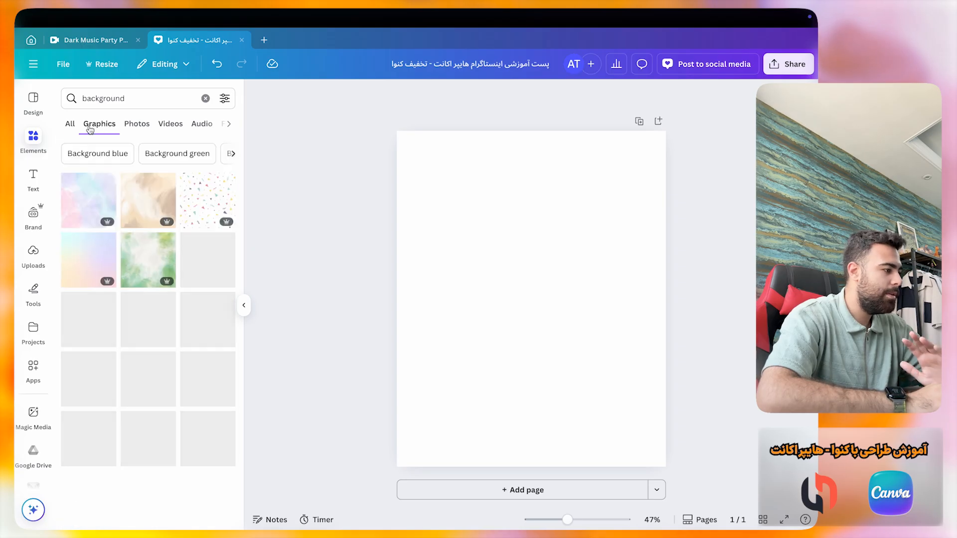
scroll(142, 288, "down", 5)
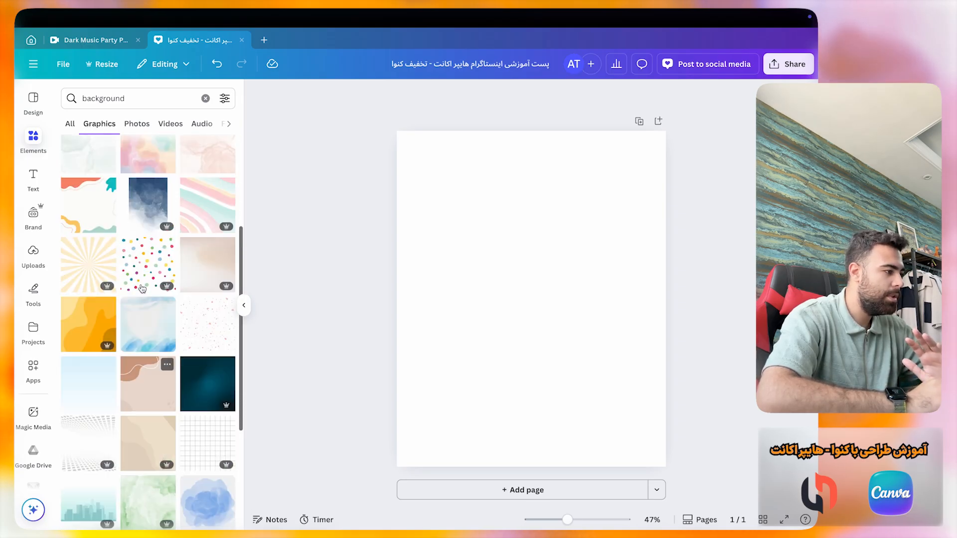
scroll(138, 210, "up", 6)
left_click(134, 126)
scroll(150, 215, "down", 5)
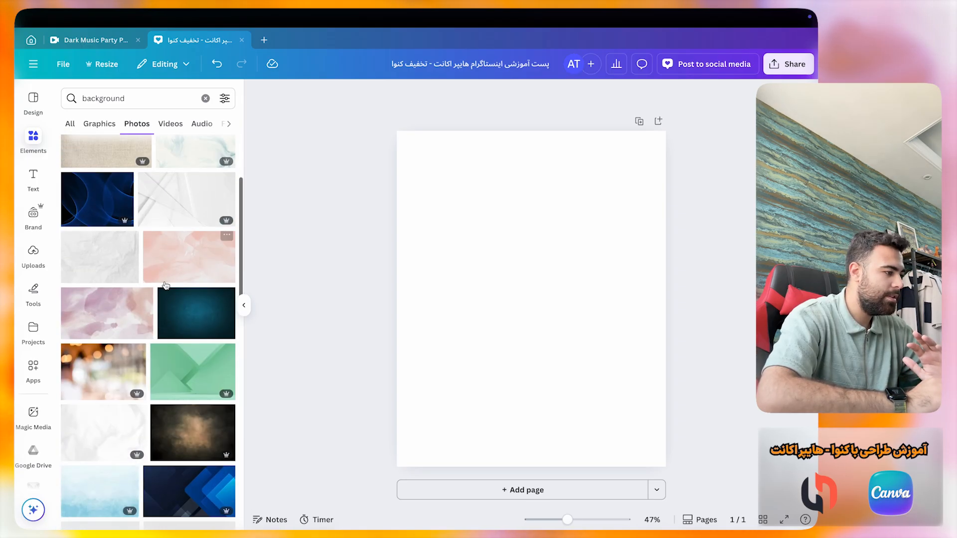
scroll(153, 219, "up", 2)
scroll(153, 220, "up", 3)
left_click(141, 98)
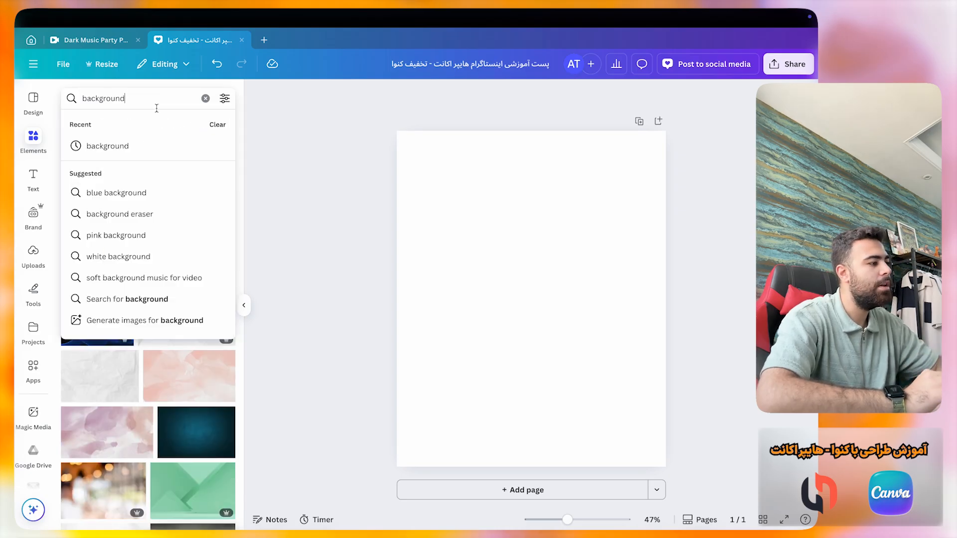
type("pur")
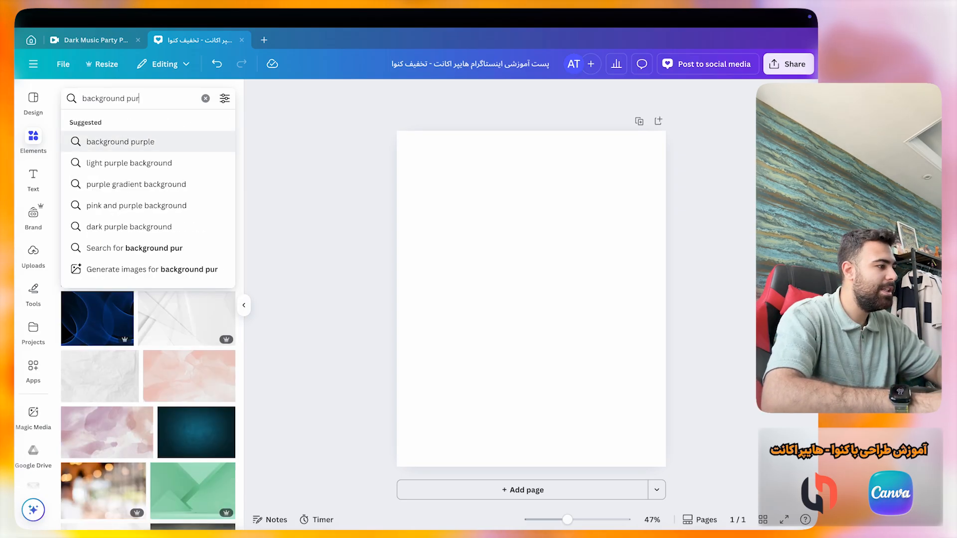
key("BackSpace")
key("BackSpace")
key("BackSpace")
key("BackSpace")
key("BackSpace")
key("BackSpace")
key("BackSpace")
key("BackSpace")
key("BackSpace")
key("BackSpace")
key("BackSpace")
key("BackSpace")
key("BackSpace")
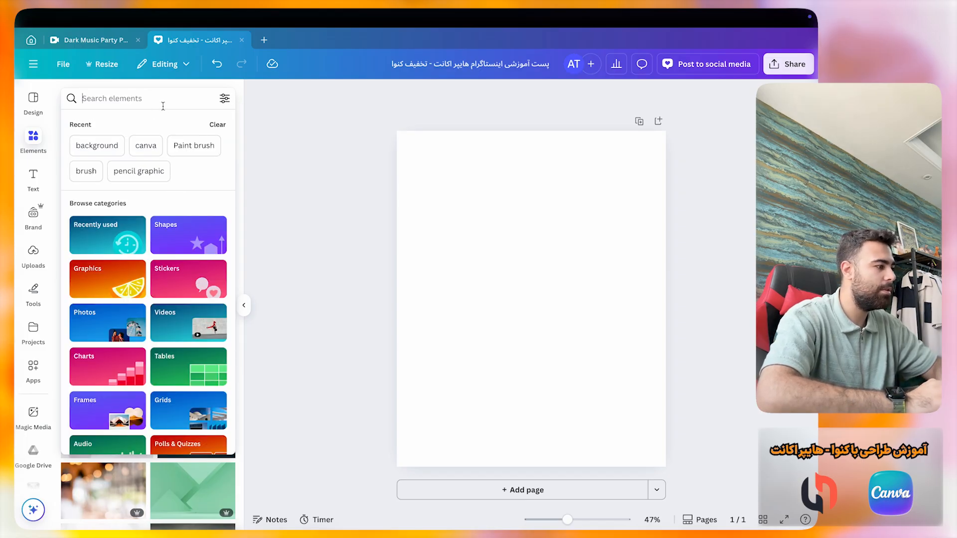
Step: Search the element photos for "background" and filter the results by the colour purple
left_click(100, 147)
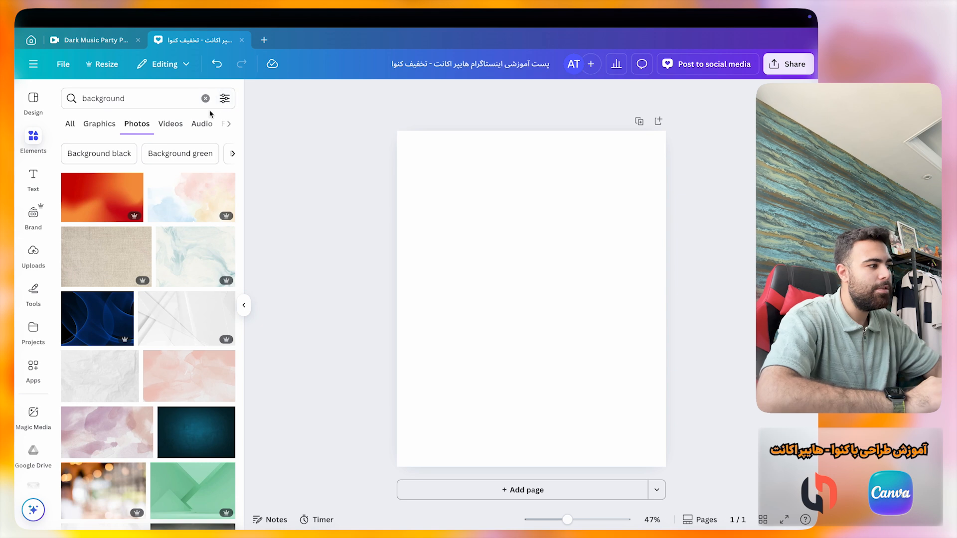
left_click(225, 98)
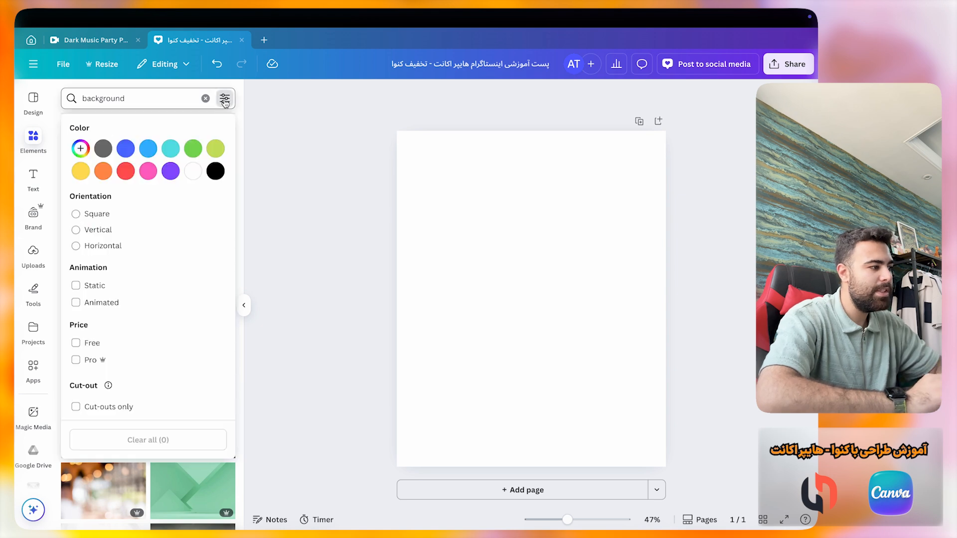
left_click(170, 172)
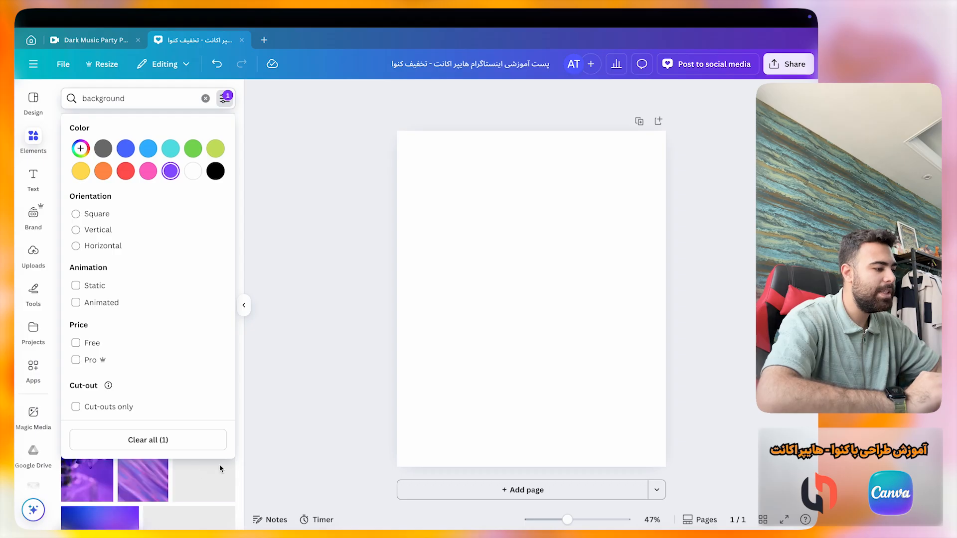
left_click(238, 468)
Step: Add the blurred pink and purple gradient photo and enlarge it to cover the whole page
scroll(193, 288, "down", 5)
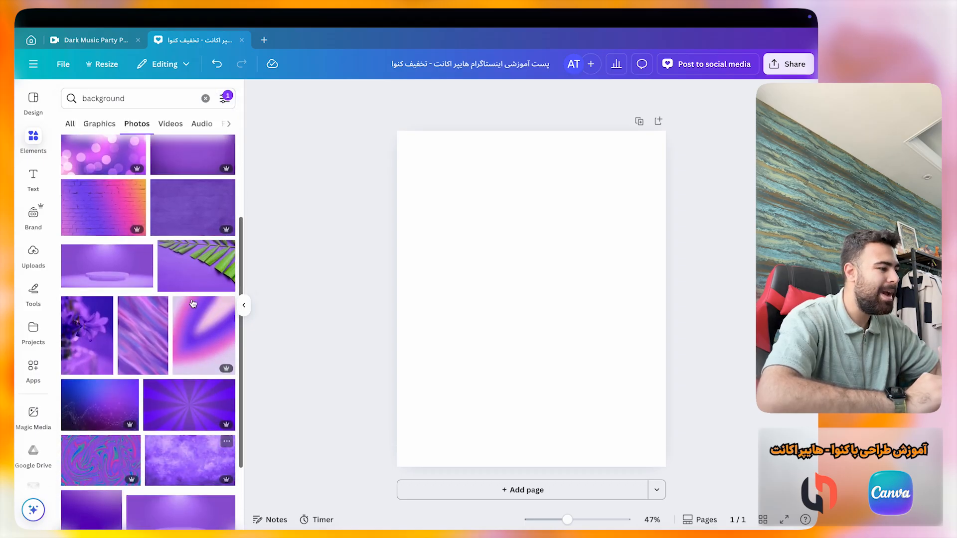
scroll(194, 288, "down", 1)
scroll(197, 269, "up", 2)
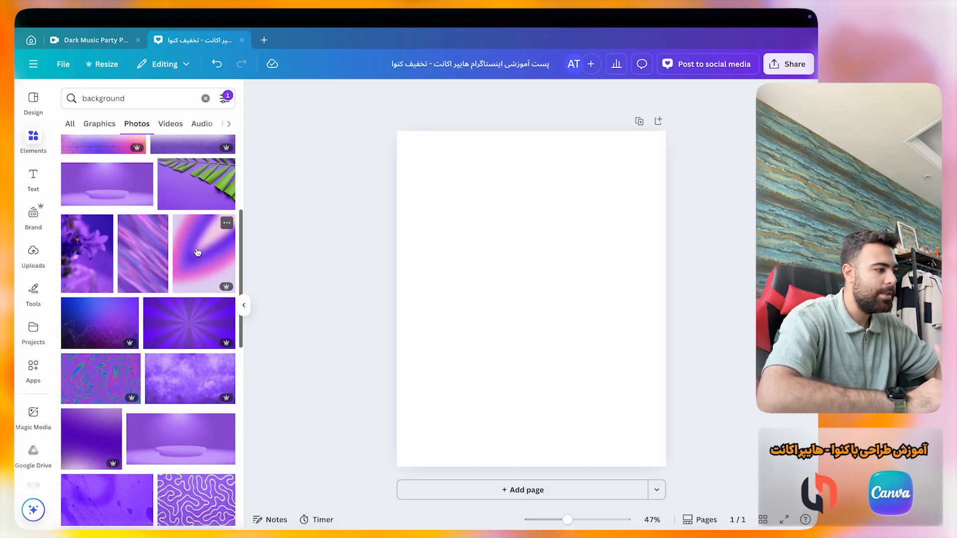
left_click(199, 254)
left_click_drag(543, 275, 514, 242)
left_click_drag(612, 399, 666, 467)
left_click(697, 405)
Step: Add a default paragraph text box and move it to the upper middle of the page
left_click(33, 178)
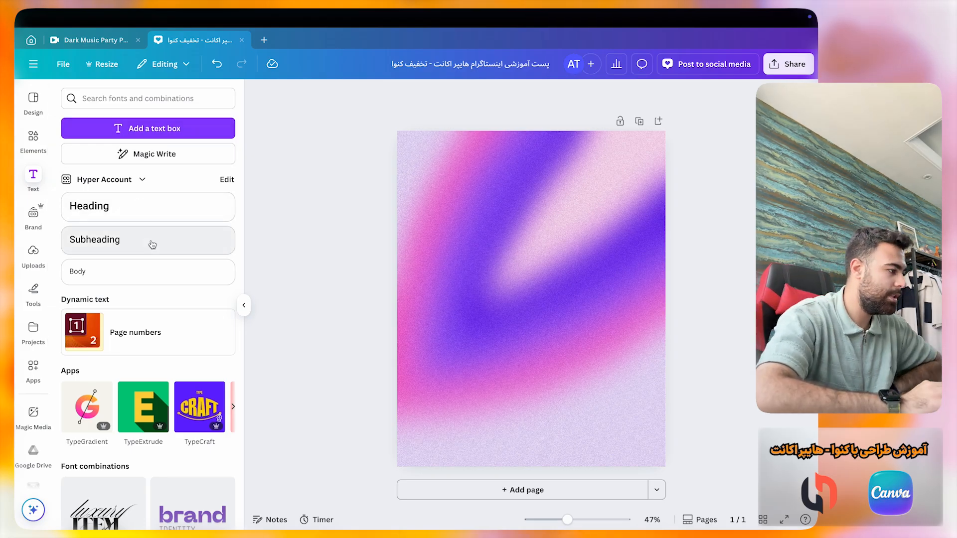
scroll(152, 244, "down", 10)
scroll(152, 328, "down", 5)
scroll(188, 364, "down", 8)
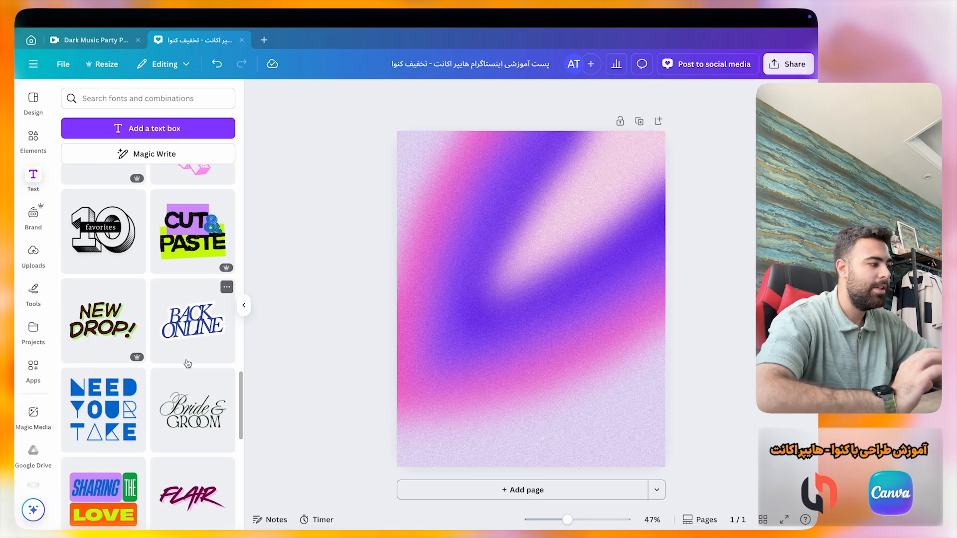
scroll(188, 364, "up", 20)
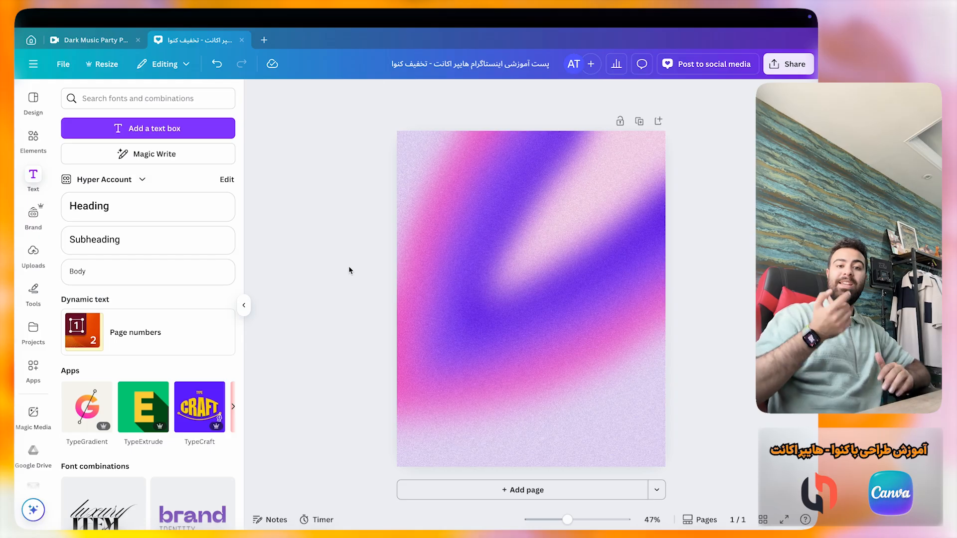
key("t")
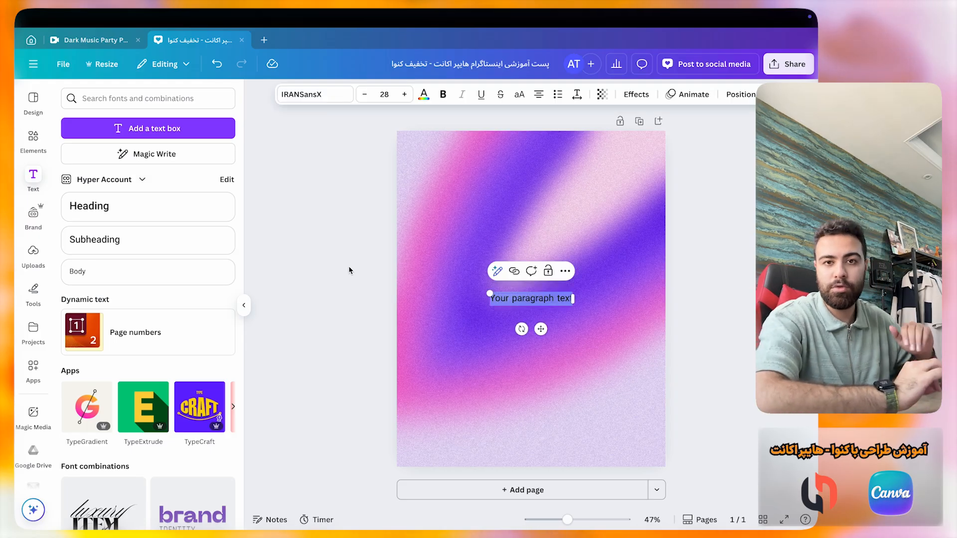
left_click(562, 327)
left_click(559, 301)
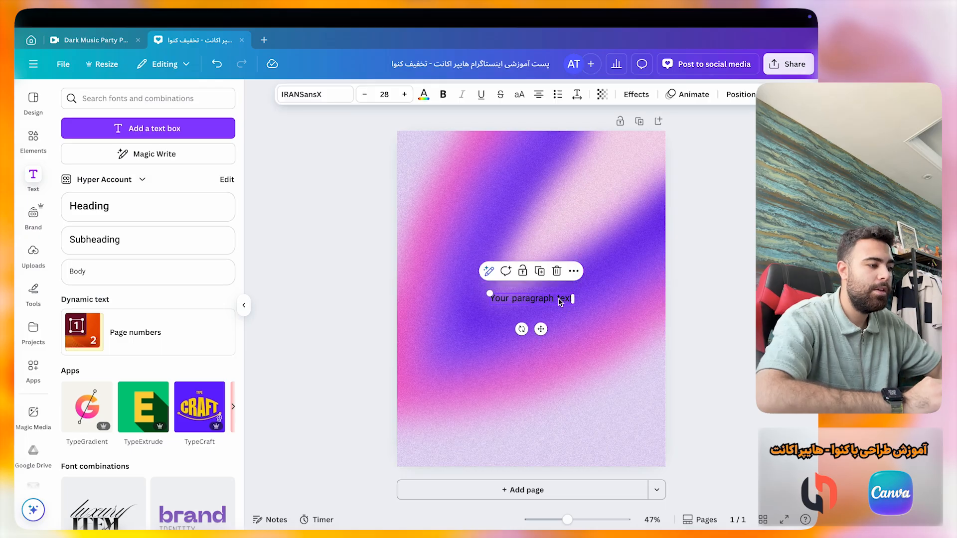
left_click_drag(552, 303, 558, 186)
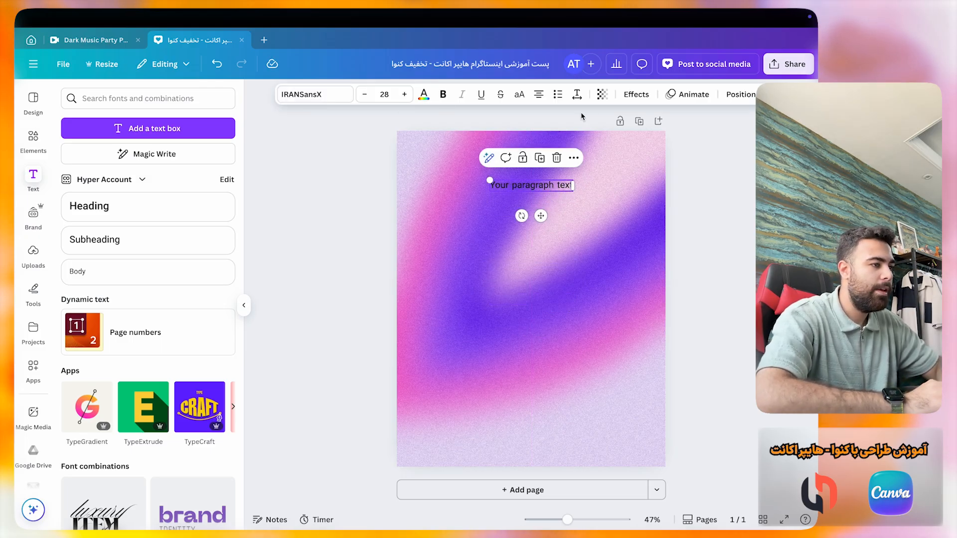
Step: Set the font size of the paragraph text to 144
left_click(388, 88)
scroll(409, 337, "down", 5)
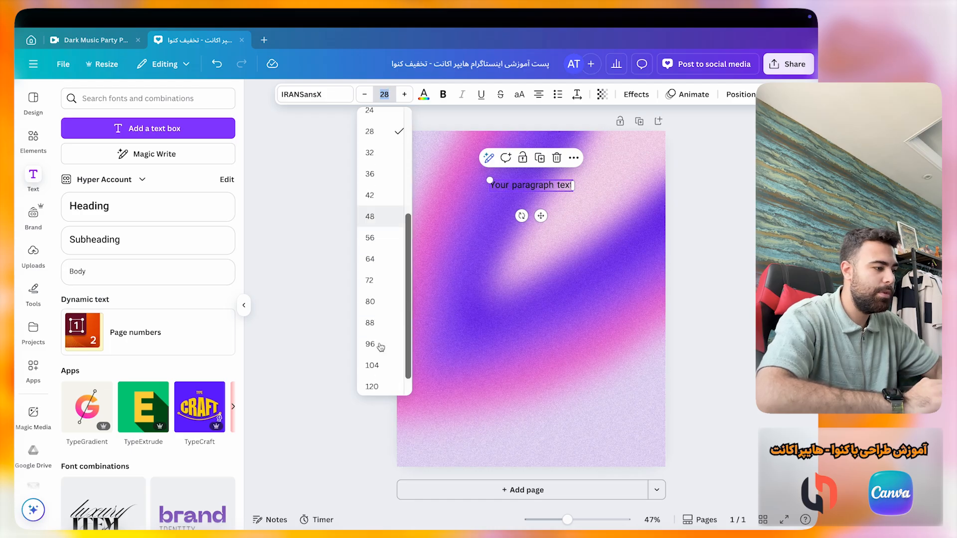
left_click(375, 378)
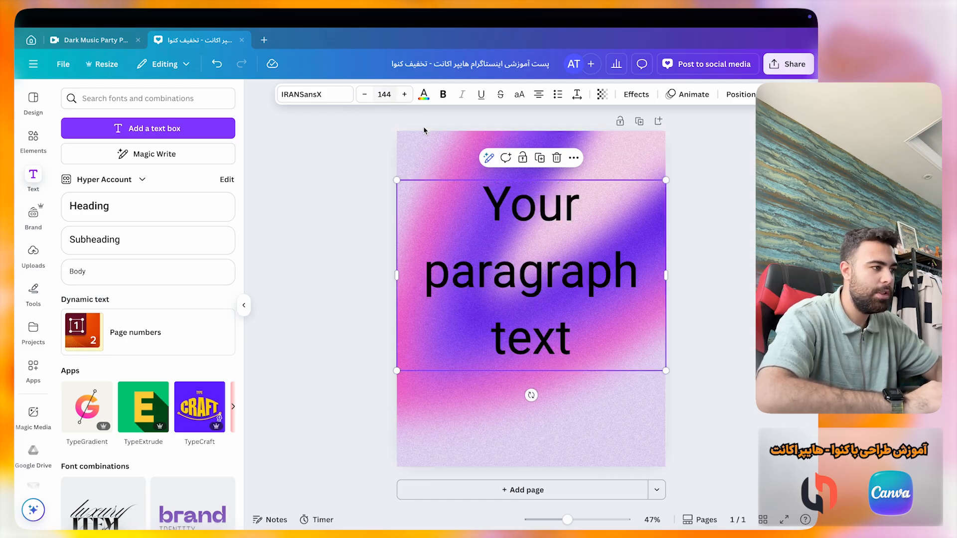
Step: Replace the paragraph text with "کنوا پرو" and move it closer to the page's upper edge
double_click(501, 204)
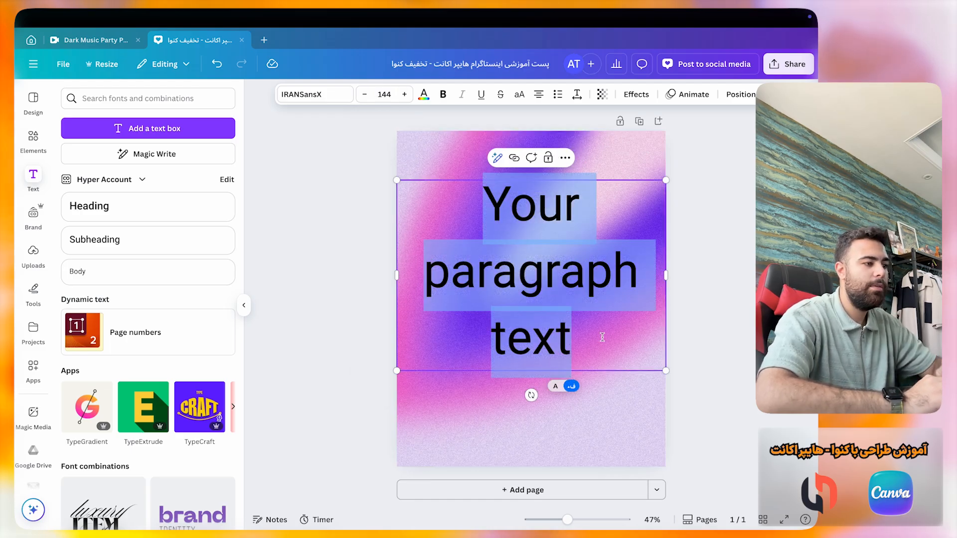
type("کن")
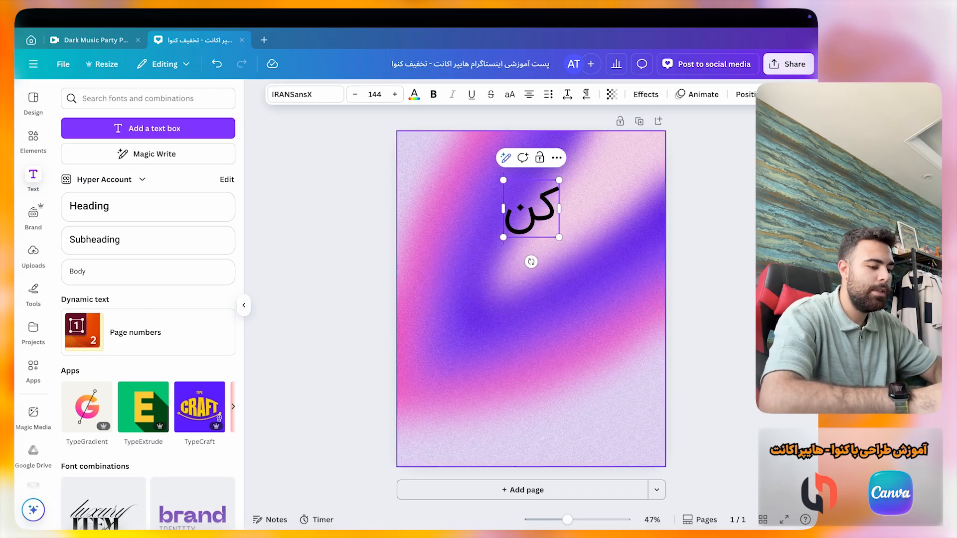
type("وا پرو")
left_click(679, 311)
left_click(574, 215)
left_click_drag(574, 215, 573, 192)
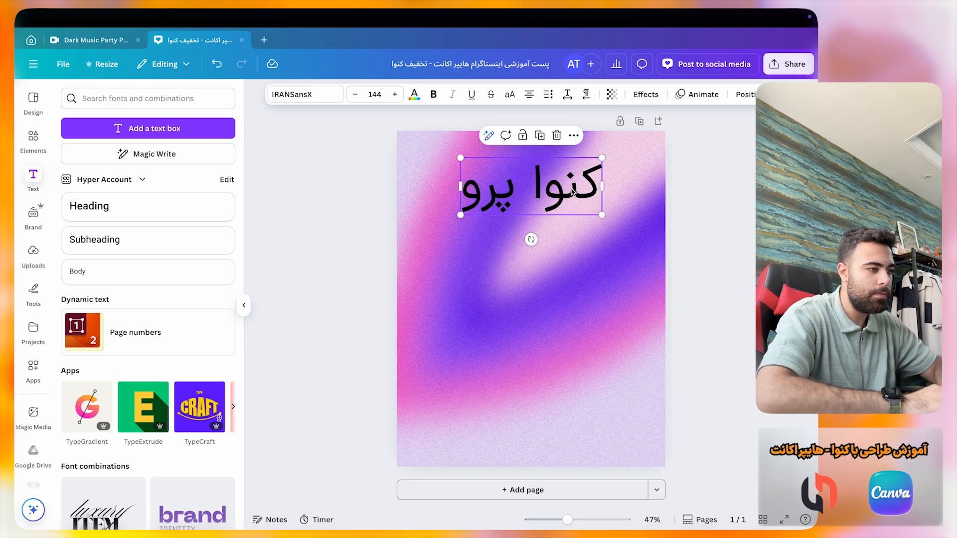
Step: Set the "کنوا پرو" title to the Black weight of IRANSansX
left_click(329, 95)
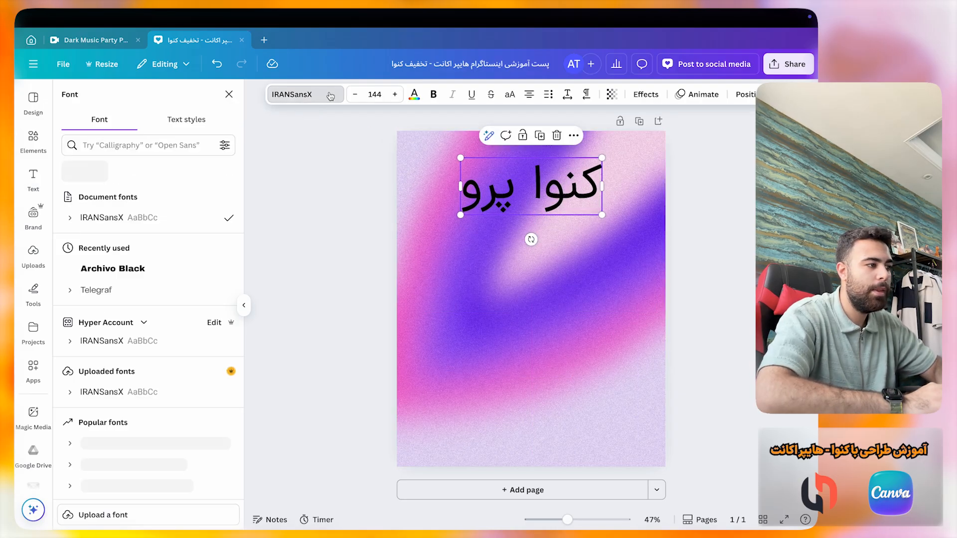
left_click(70, 217)
left_click(159, 408)
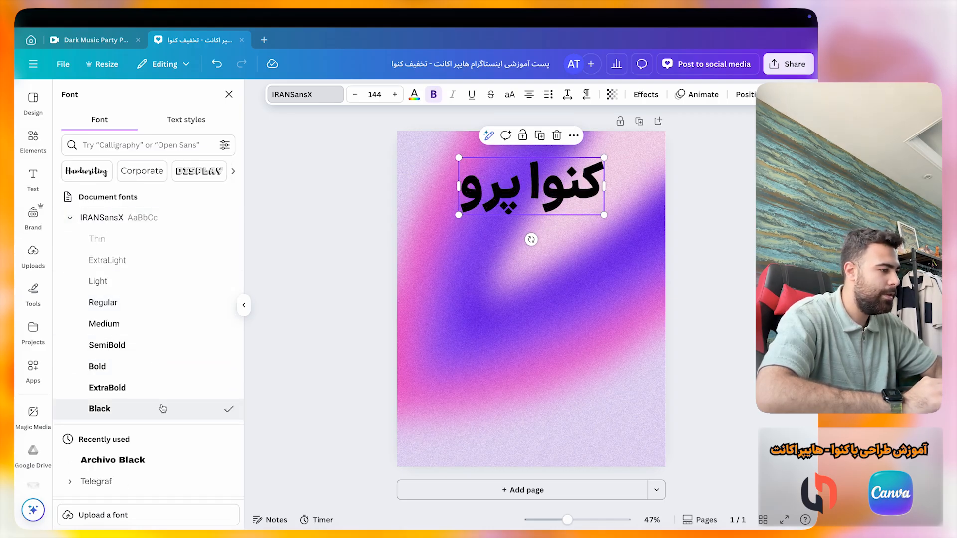
left_click(322, 227)
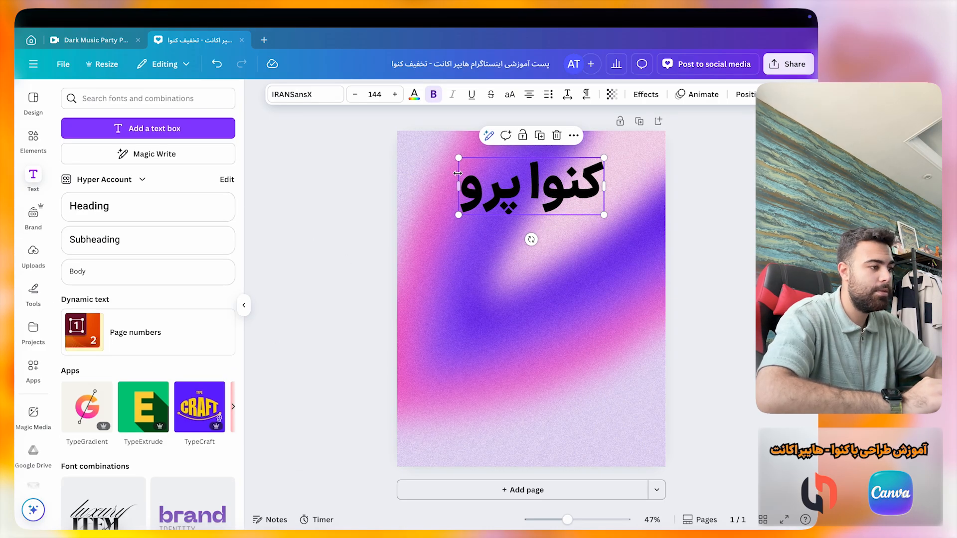
Step: Apply a Shadow effect to the "کنوا پرو" title with a blur of 35 and a dark blue shadow colour
left_click(665, 156)
left_click(546, 184)
left_click(645, 95)
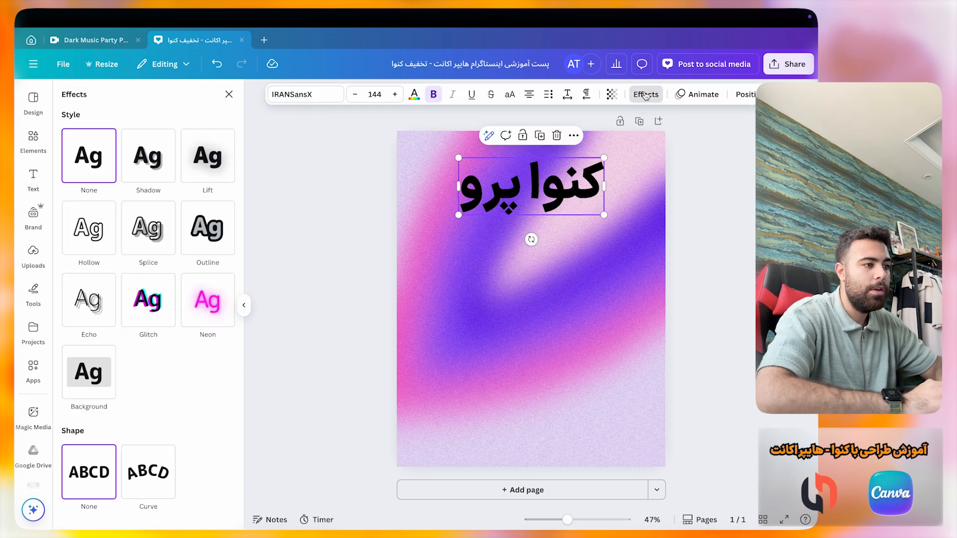
left_click(155, 162)
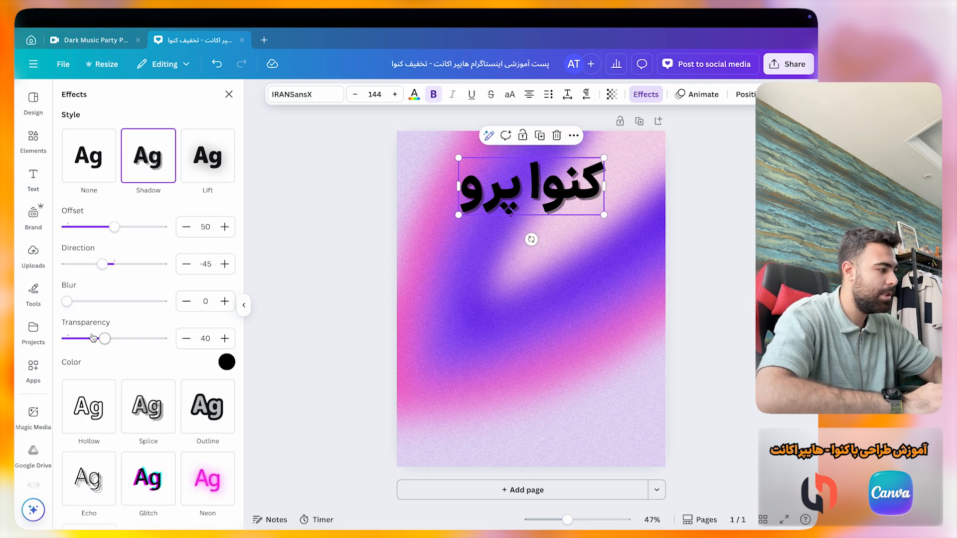
left_click_drag(68, 302, 97, 301)
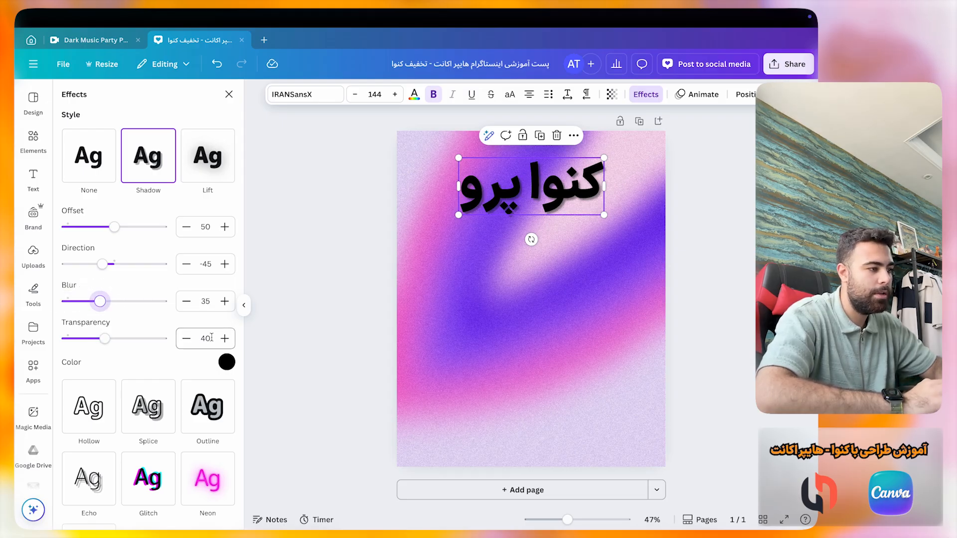
left_click(227, 363)
scroll(100, 300, "down", 2)
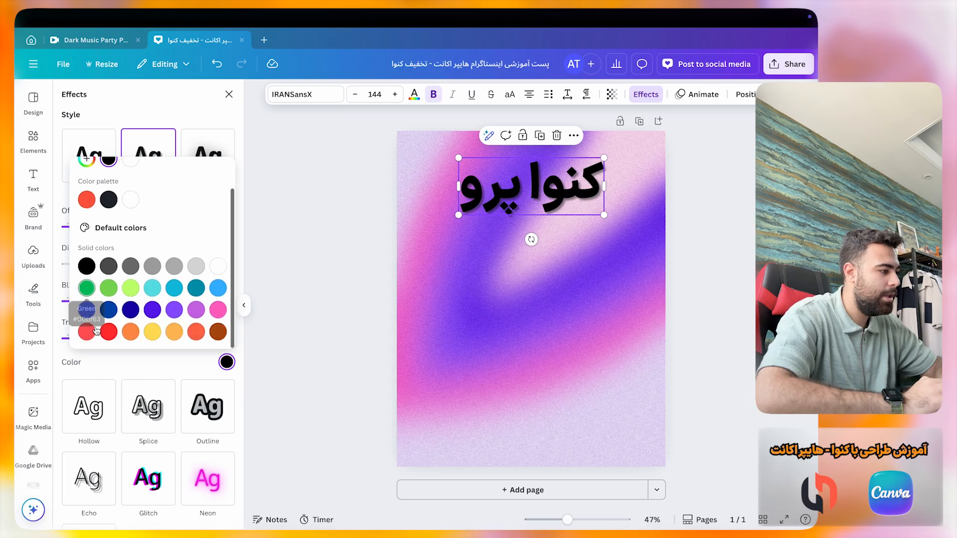
left_click(130, 310)
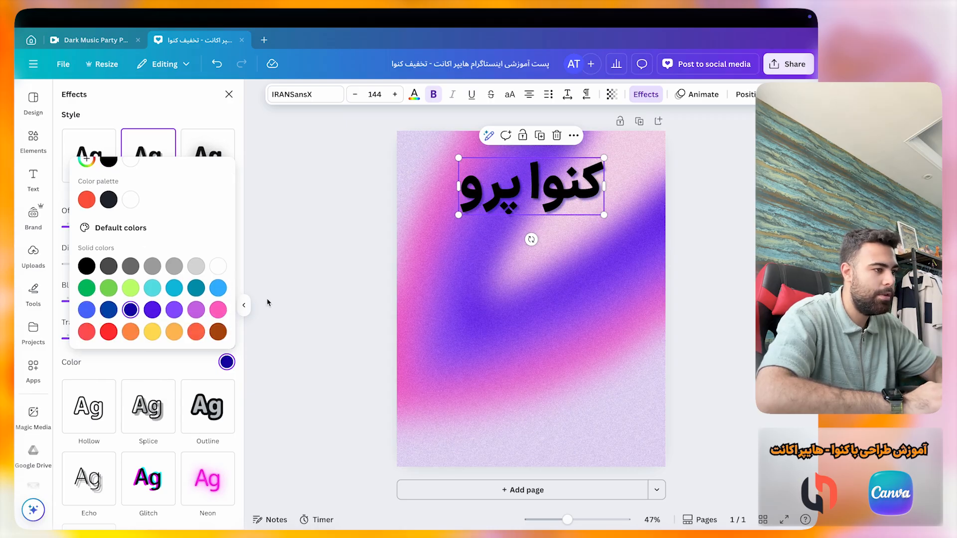
left_click(325, 283)
left_click(322, 322)
left_click_drag(569, 193, 571, 416)
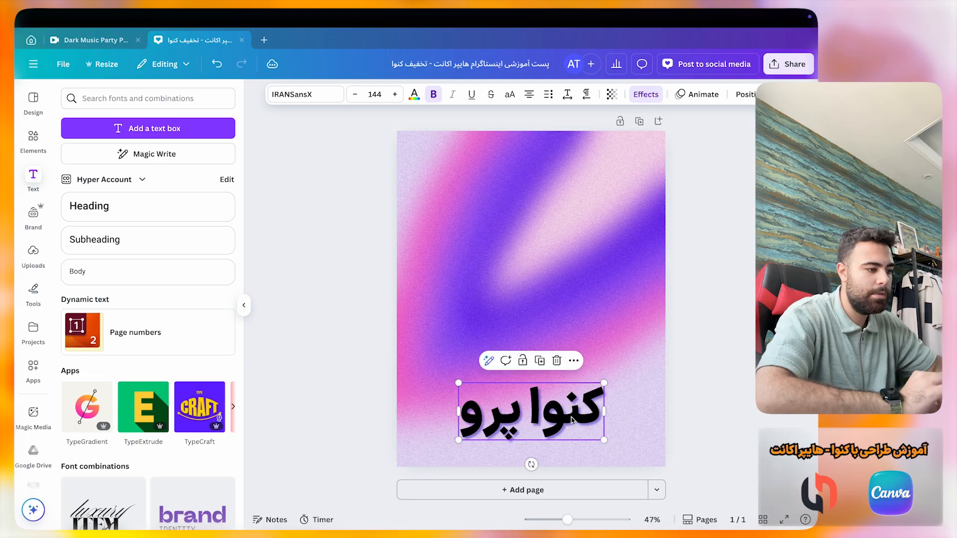
key("ctrl+z")
left_click(718, 240)
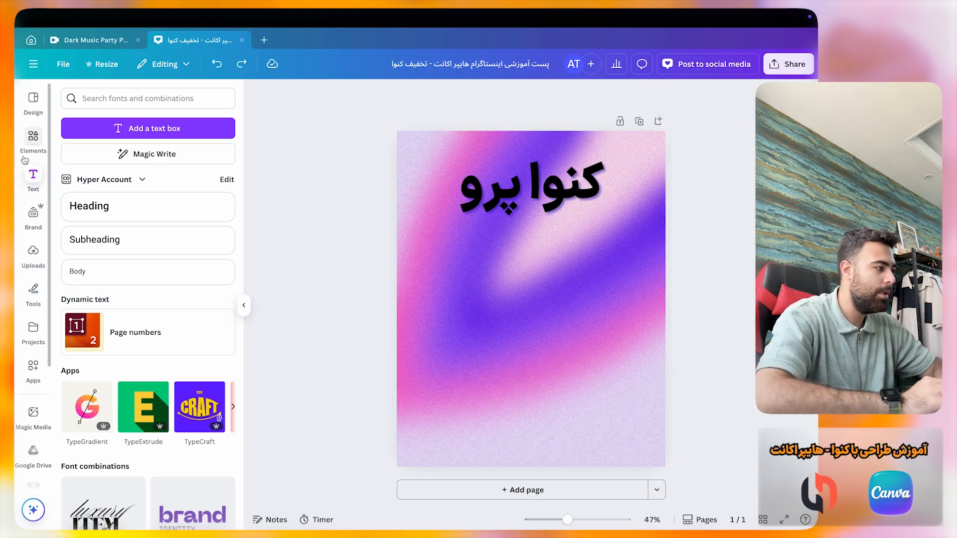
Step: Add a subheading without a bullet that reads "خرید اکانت کنوا پرو شامل مزایای زیر هستش:"
left_click(148, 237)
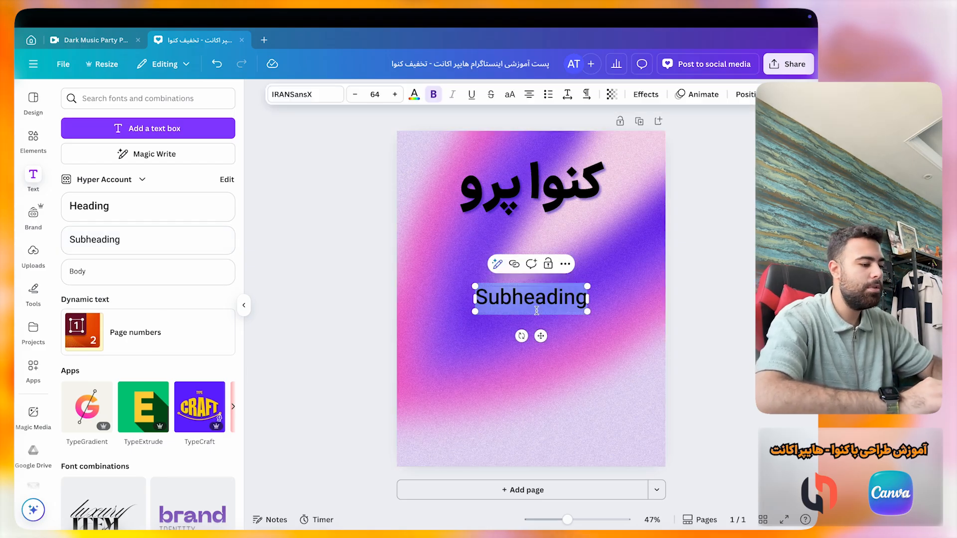
type("- ب")
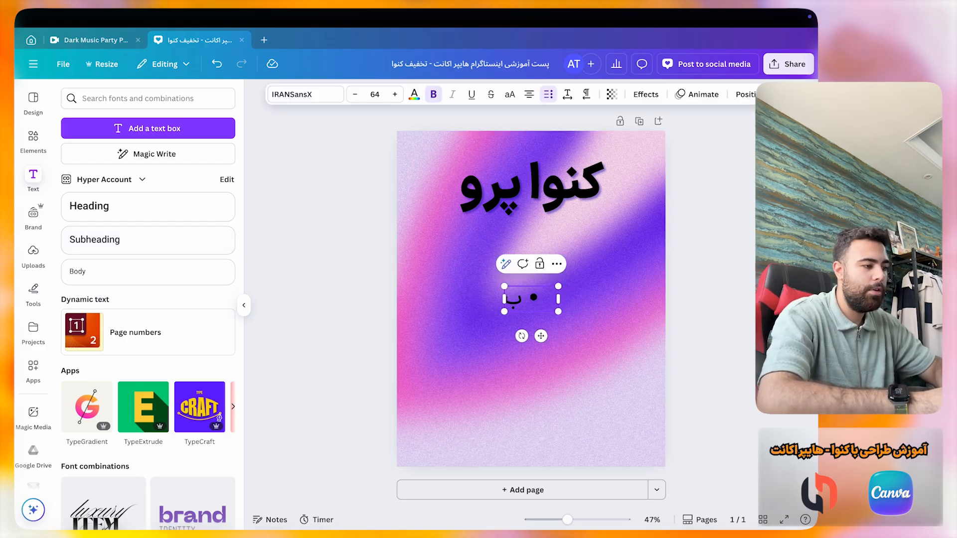
key("BackSpace")
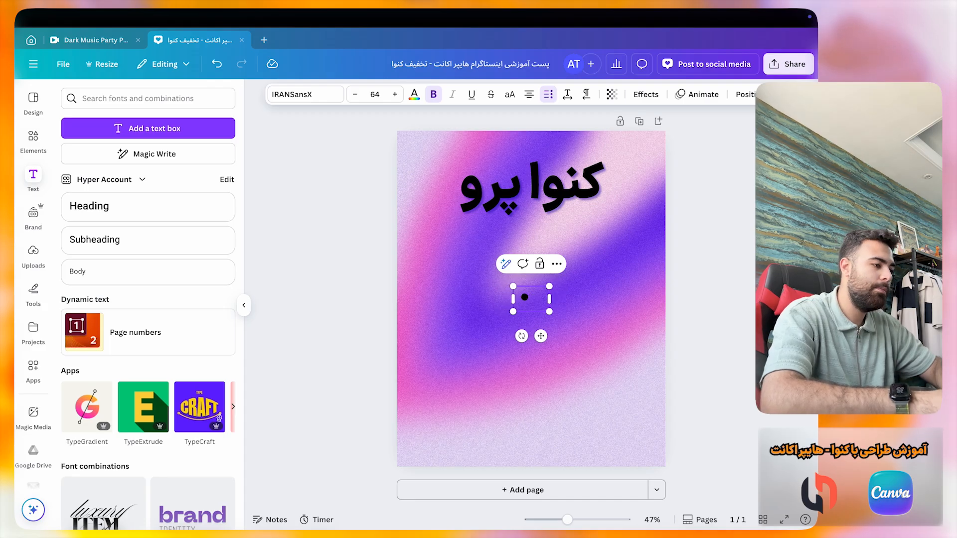
type("خری")
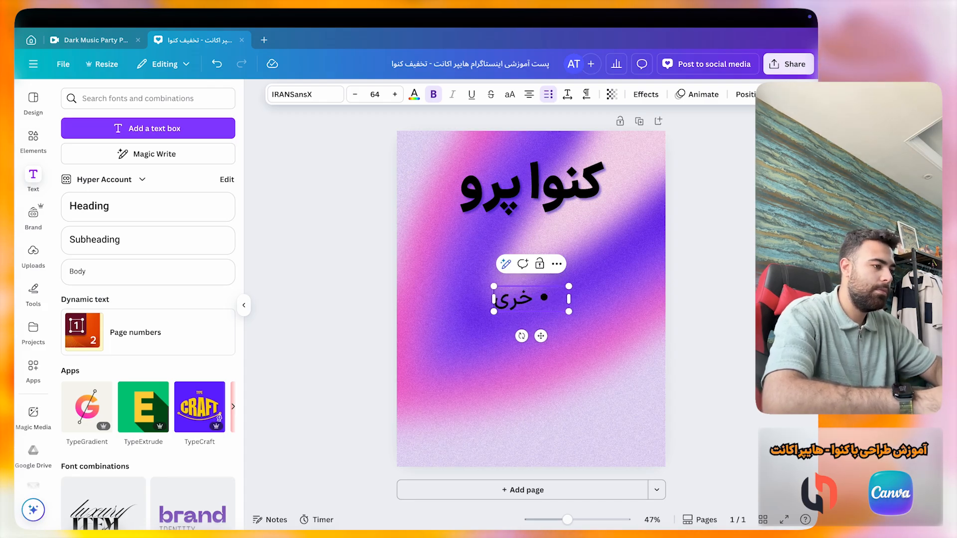
type("د اکانت ک")
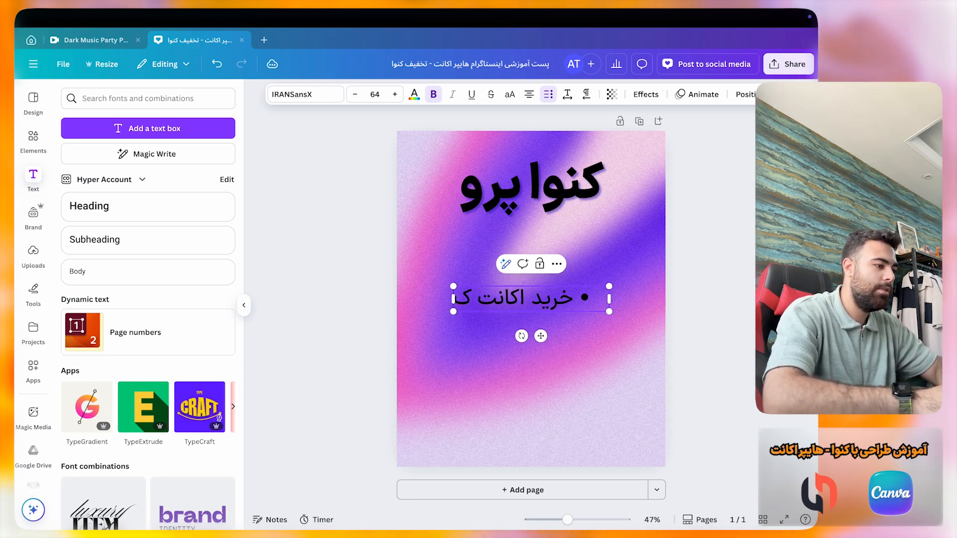
type("نوا پرو شمال")
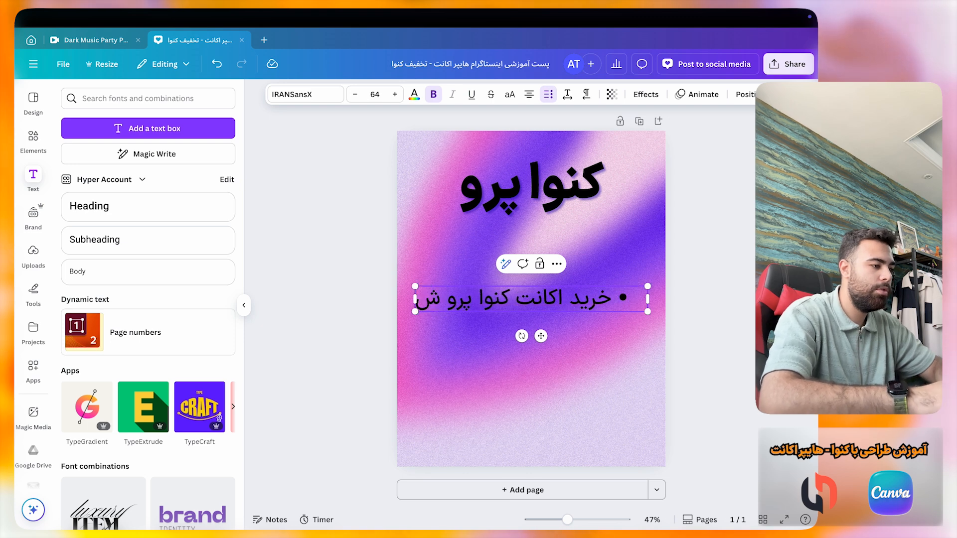
key("BackSpace")
key("BackSpace")
key("BackSpace")
type("امل")
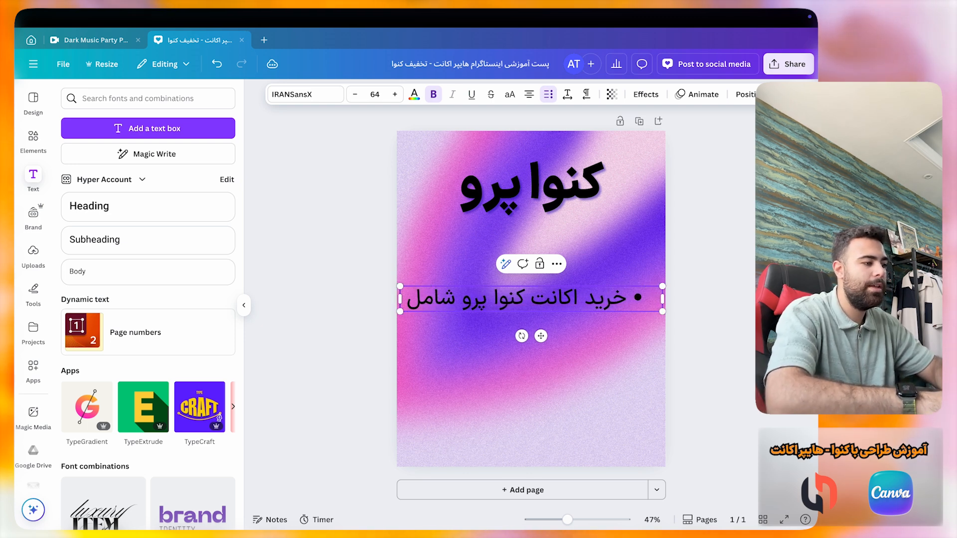
type(" مزایای زیر")
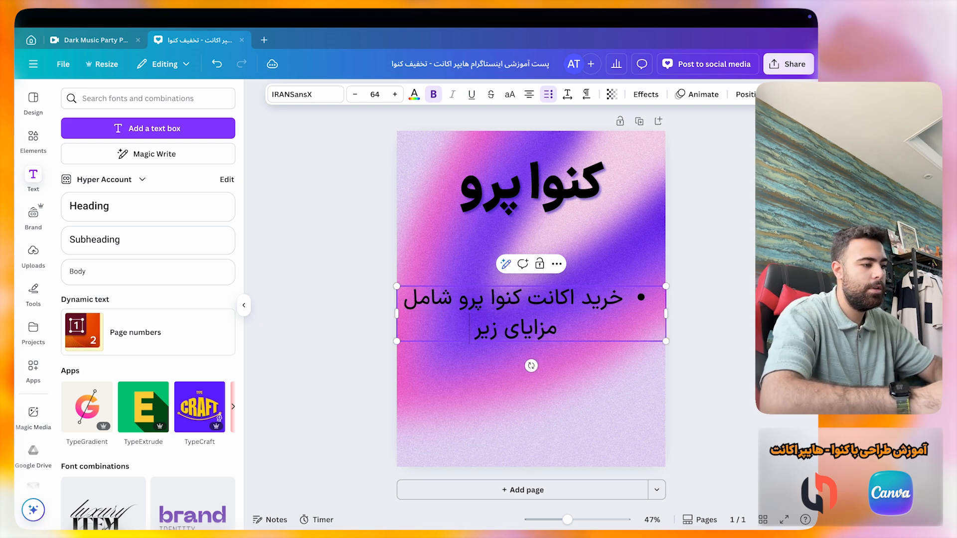
type(" هستش:")
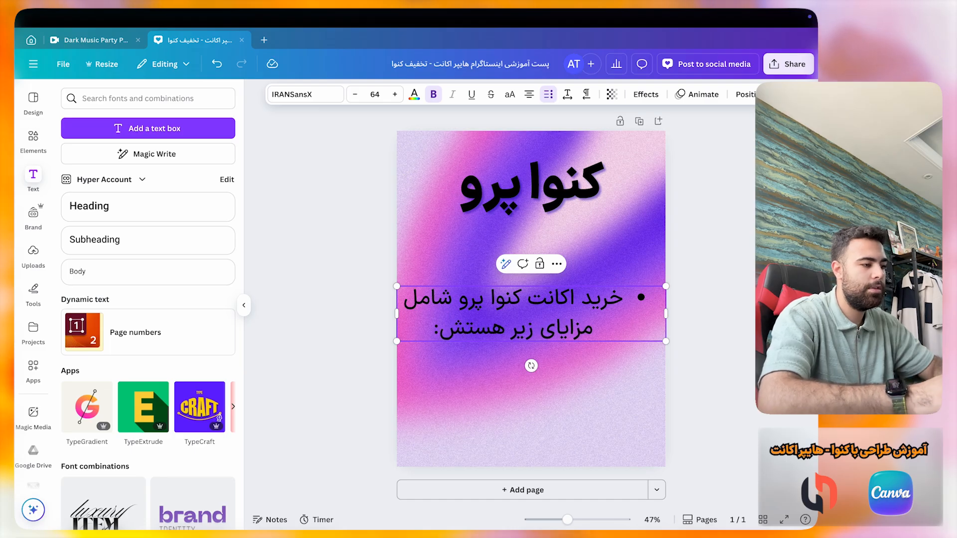
left_click(628, 297)
key("BackSpace")
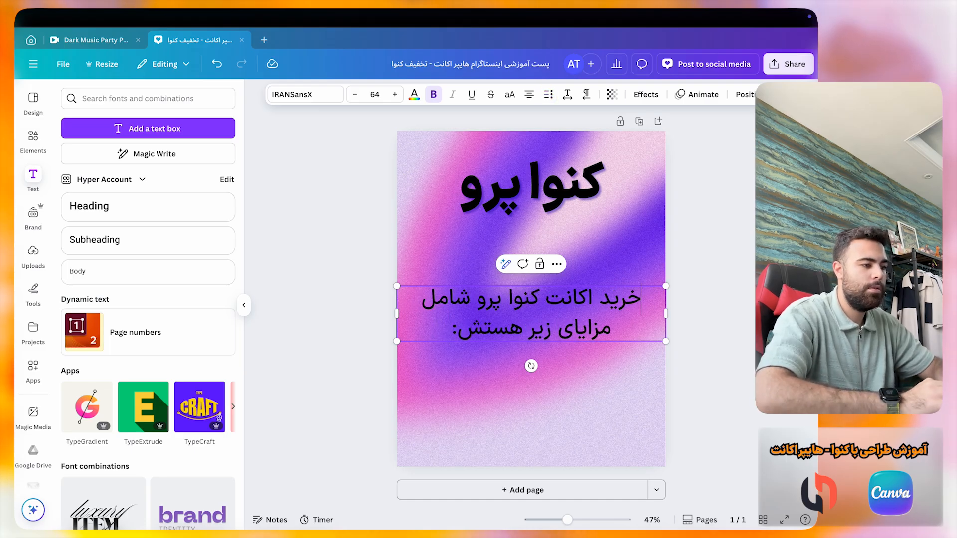
Step: Move the subheading up to just below the title and narrow its text box to fit inside the page margins
left_click(691, 380)
left_click_drag(592, 336, 592, 289)
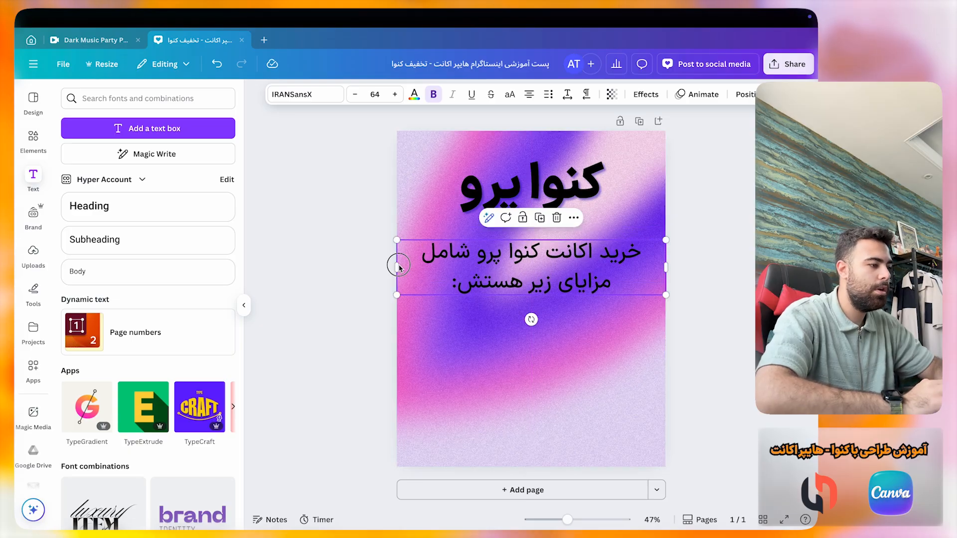
left_click_drag(396, 267, 416, 267)
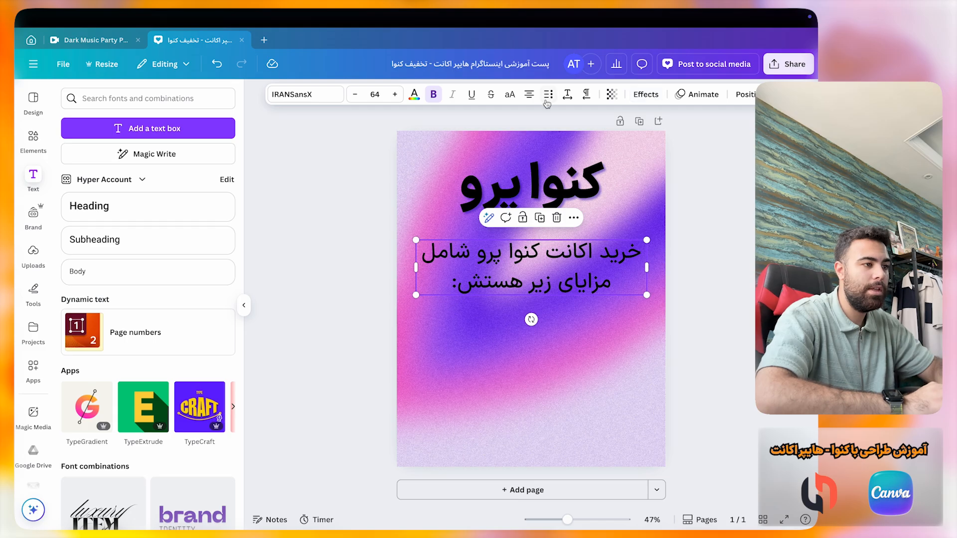
Step: Apply an Outline effect to the subheading with thickness 104 and a light orange colour
left_click(661, 97)
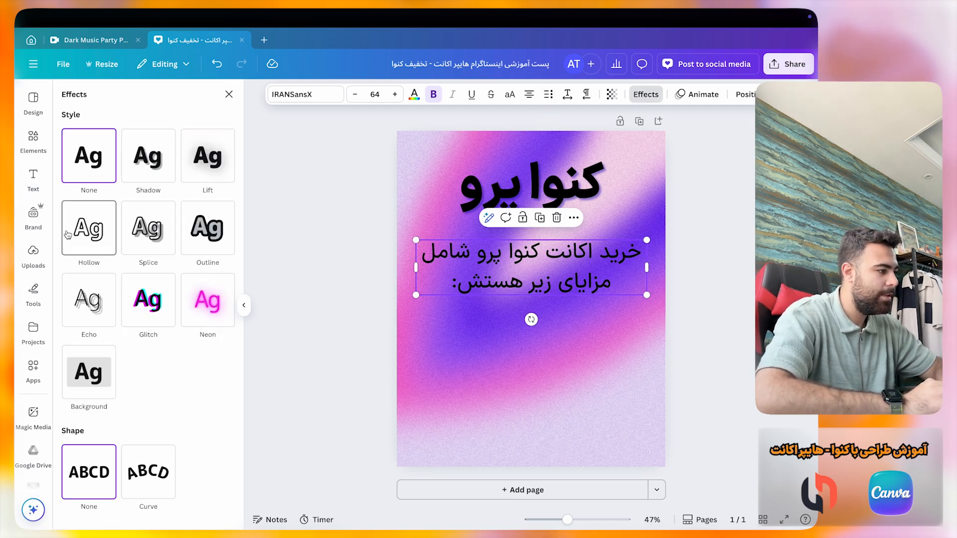
left_click(215, 234)
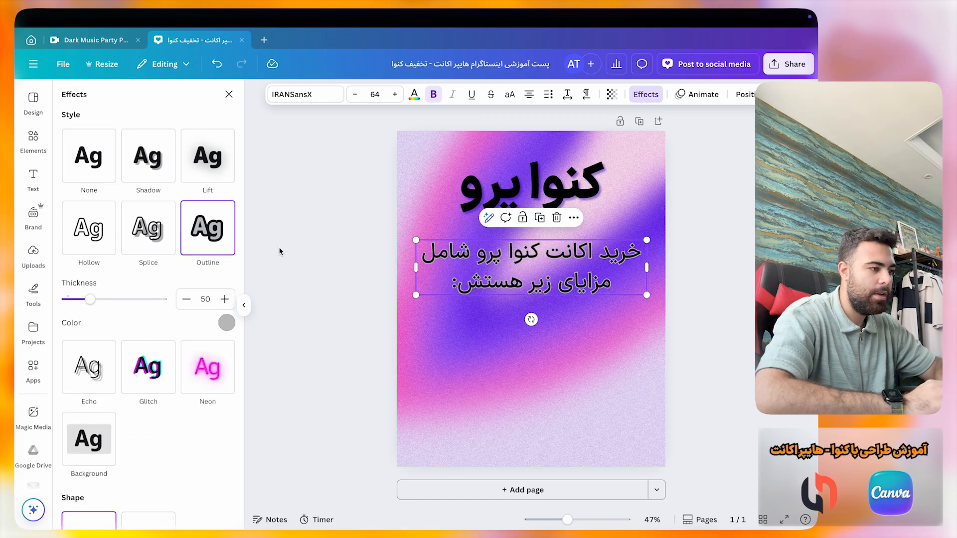
left_click_drag(90, 299, 117, 301)
left_click(227, 324)
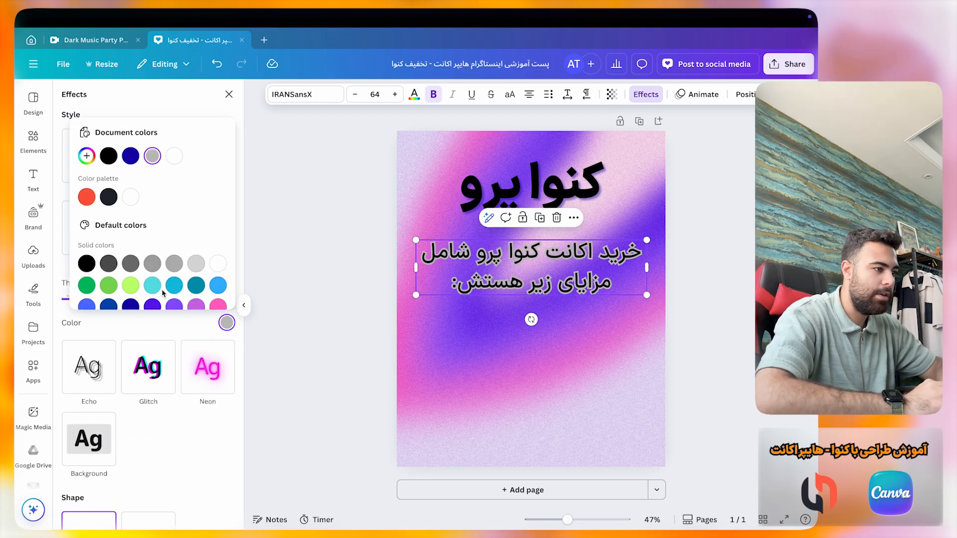
scroll(166, 289, "down", 2)
left_click(86, 248)
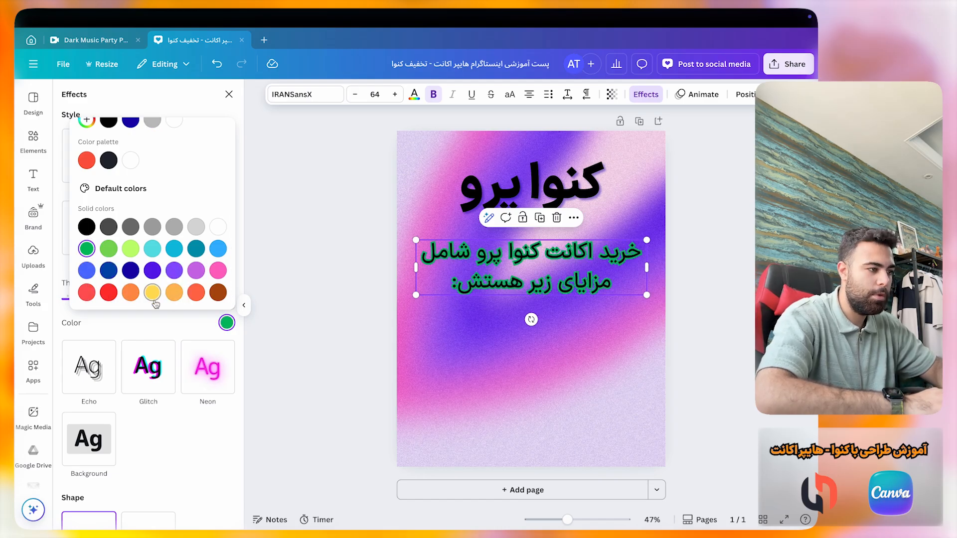
left_click(173, 299)
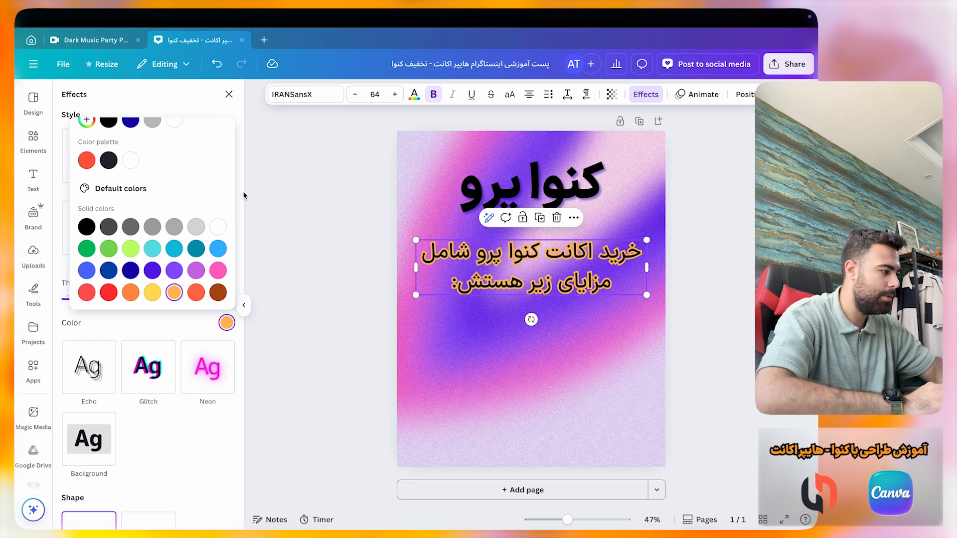
left_click(294, 216)
left_click(346, 251)
Step: Change the subheading's text colour to the red-orange of the Hyper Account palette
left_click(530, 250)
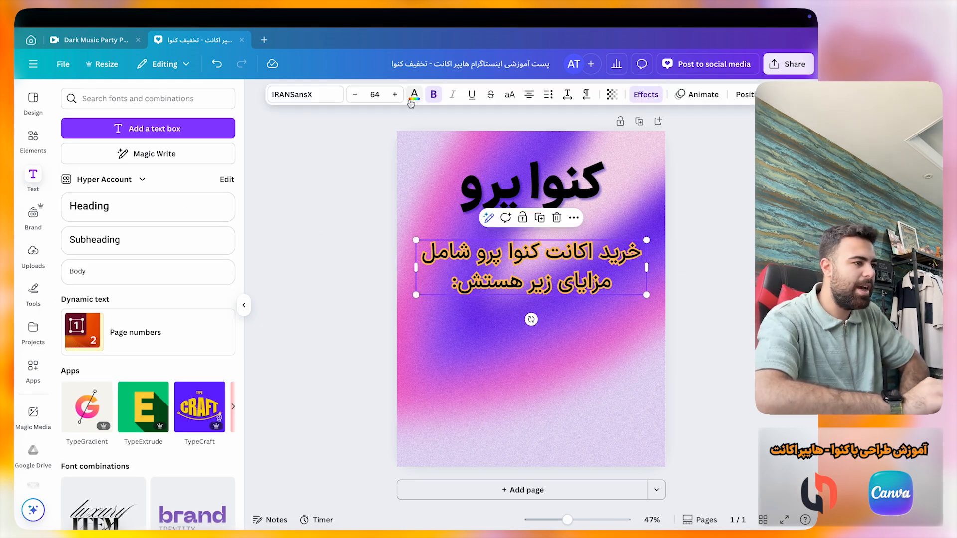
left_click(412, 97)
left_click(72, 243)
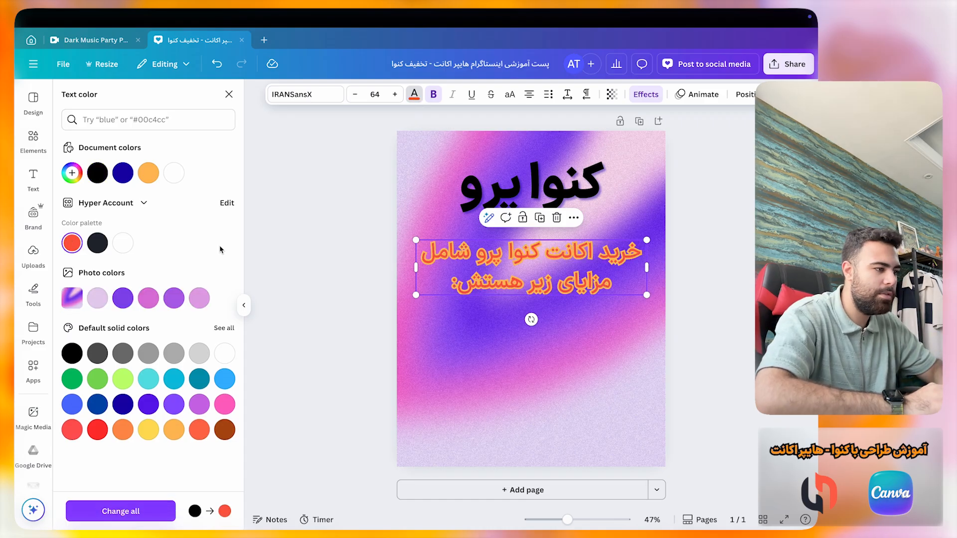
Step: Change the subheading's outline colour to the near-black of the Hyper Account palette and move the subheading slightly closer to the title
left_click(646, 95)
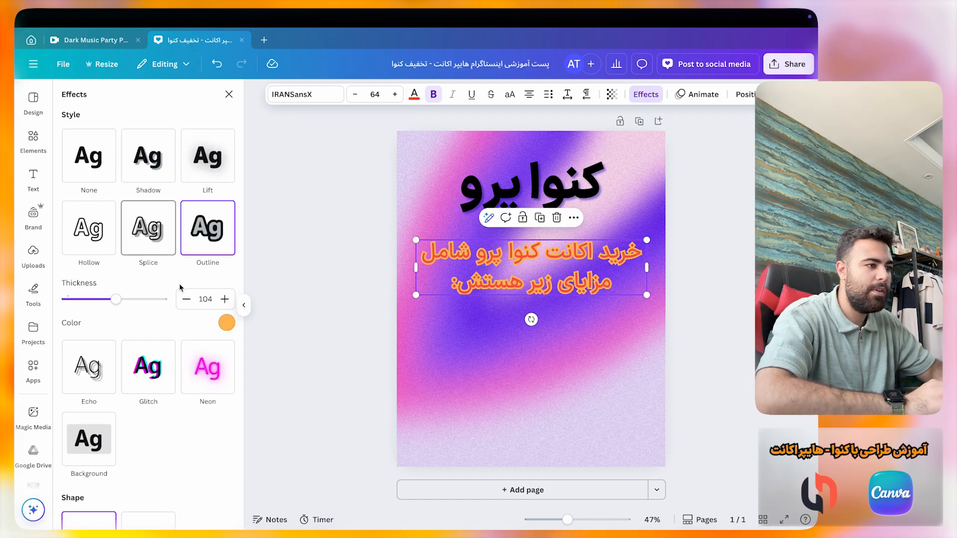
left_click(227, 323)
left_click(108, 197)
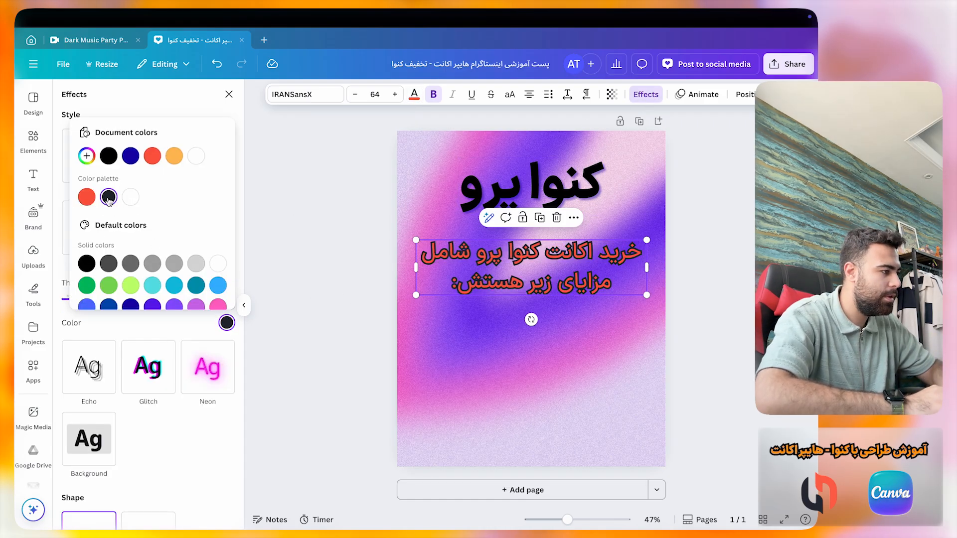
left_click(344, 295)
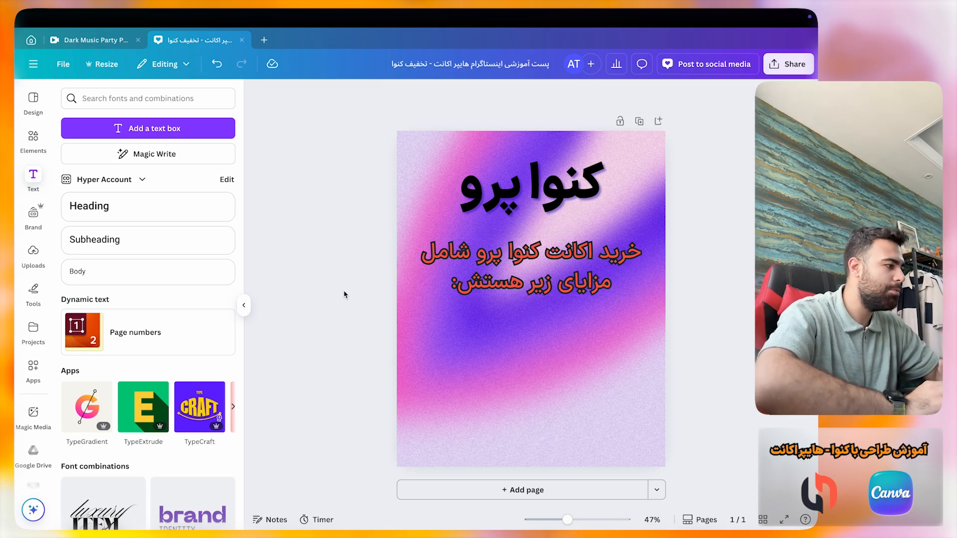
left_click_drag(469, 283, 469, 273)
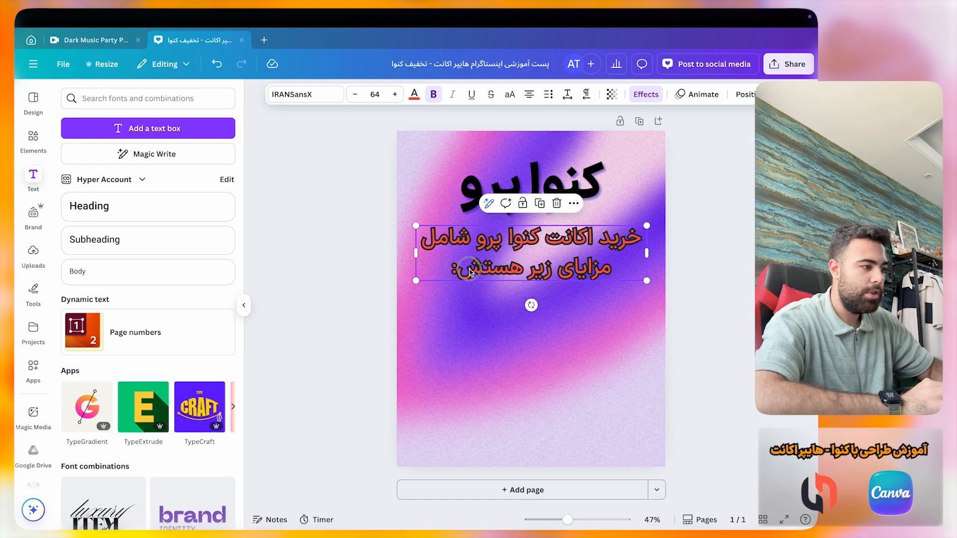
left_click(327, 288)
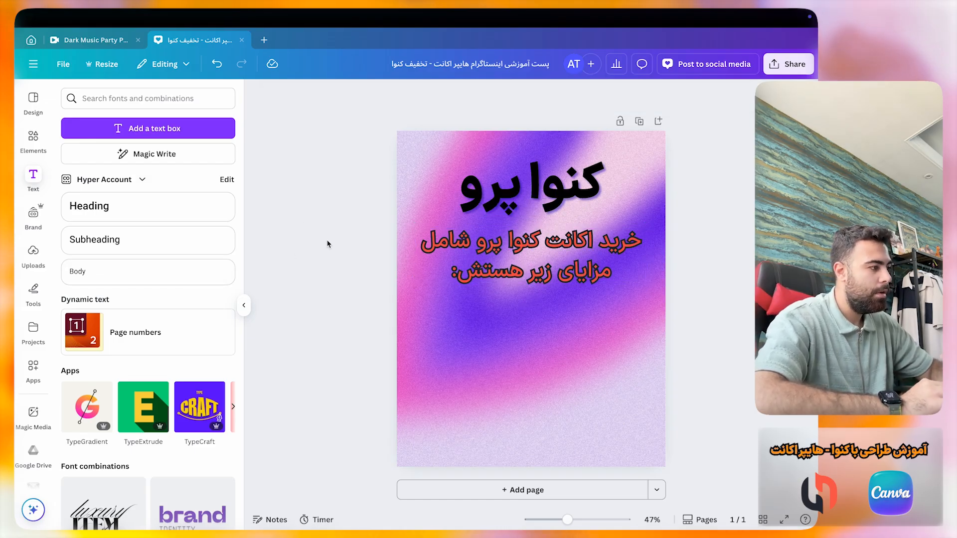
Step: Add a new text box, scale its text down to about 80 and place it just below the subheading
left_click(195, 128)
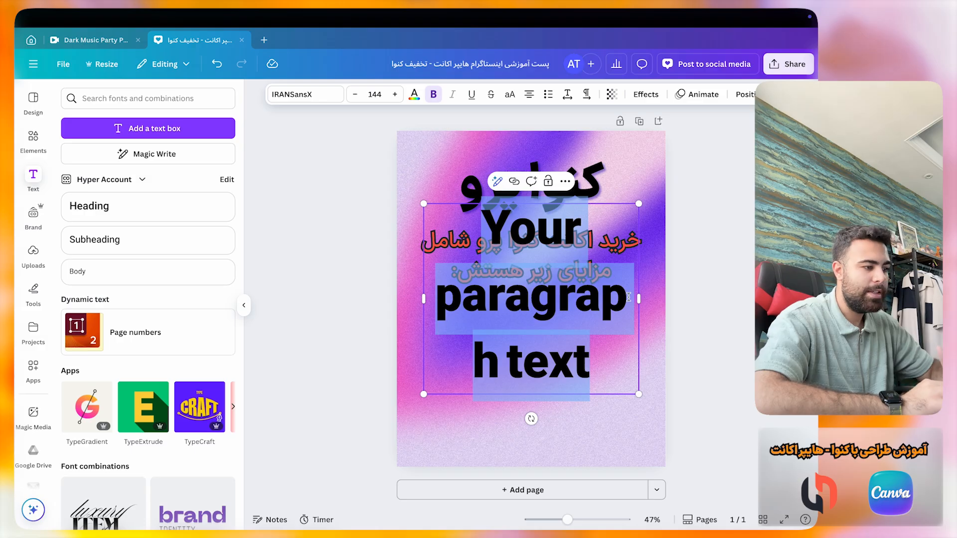
left_click_drag(638, 203, 592, 247)
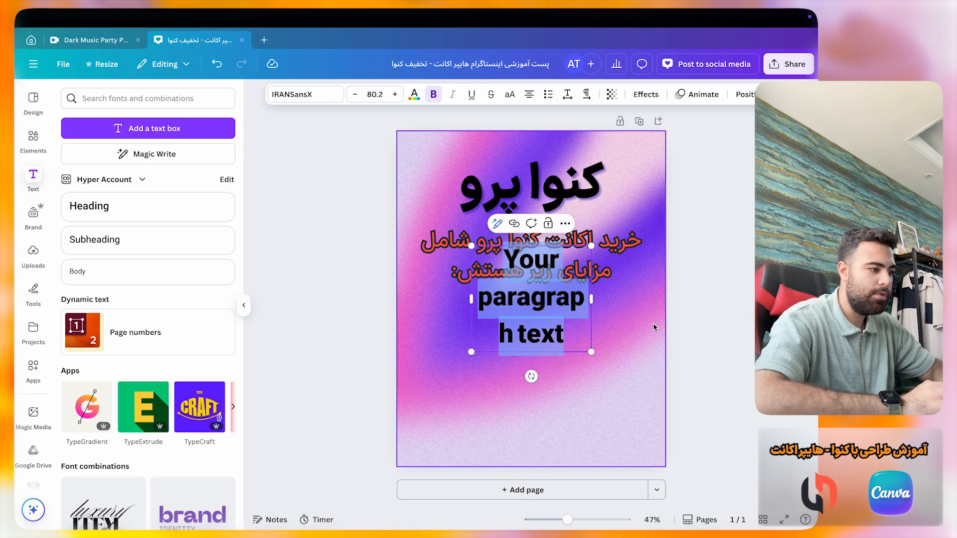
left_click(654, 328)
left_click_drag(542, 311, 589, 365)
double_click(552, 344)
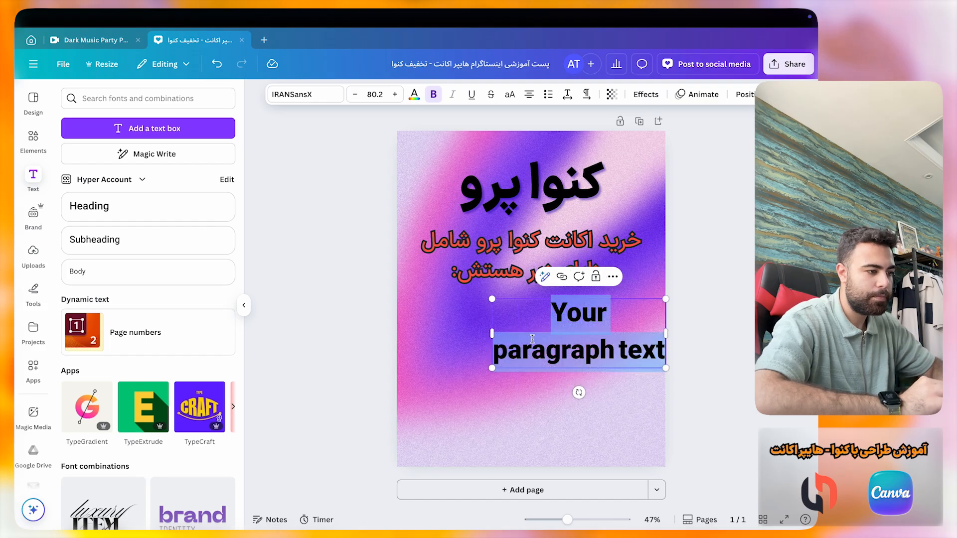
Step: Widen the new text box to span nearly the full page width and set its font size to 32
left_click_drag(491, 333, 414, 333)
left_click(375, 94)
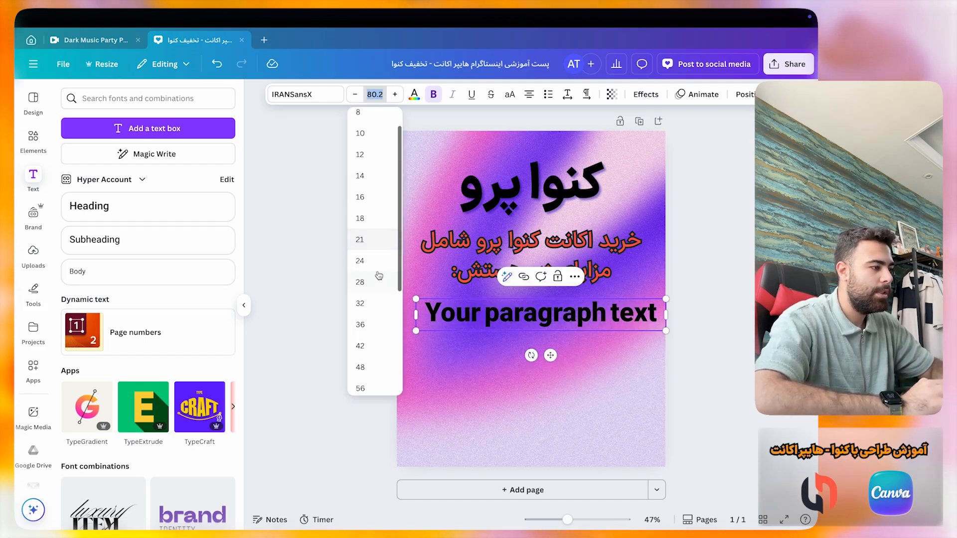
left_click(376, 263)
left_click(375, 94)
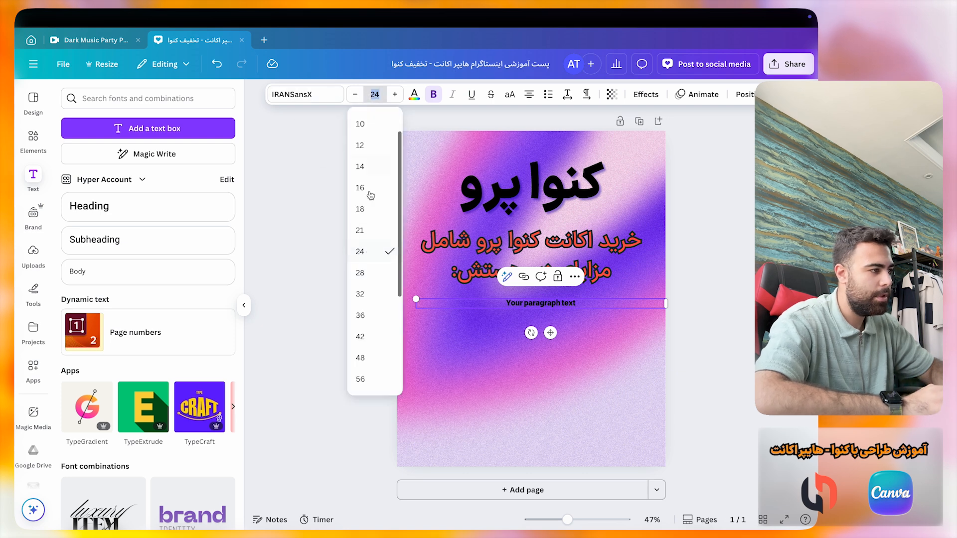
left_click(374, 299)
Step: Replace the placeholder text with the first benefit, "۱ - دسترسی به فایل های پرمیوم (قالب - عکس - ویدیو - صوت)"
double_click(507, 305)
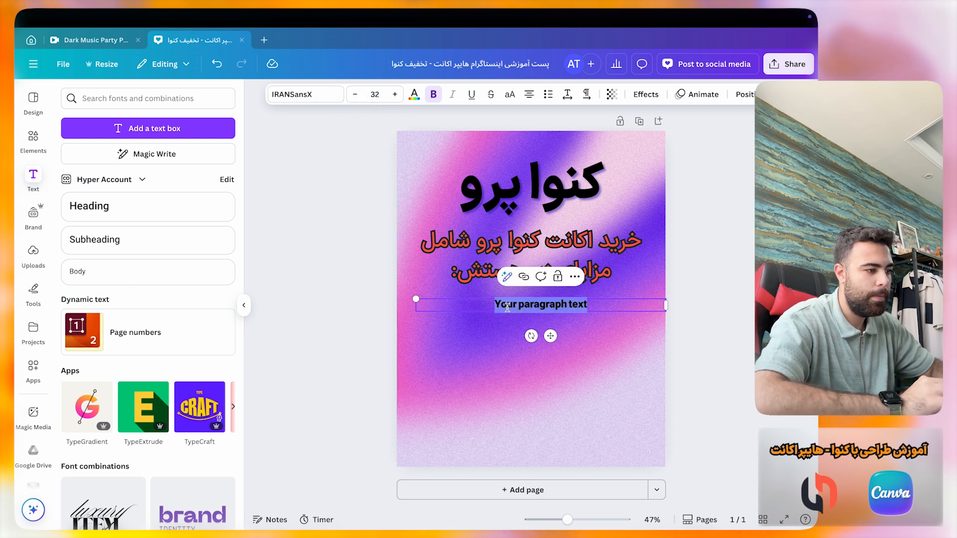
type("ا")
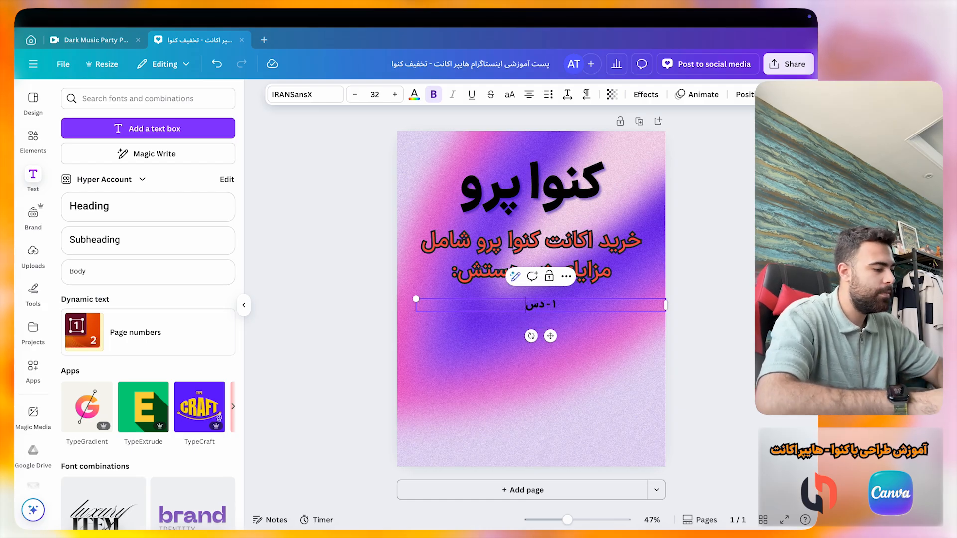
type("- دسترسی به")
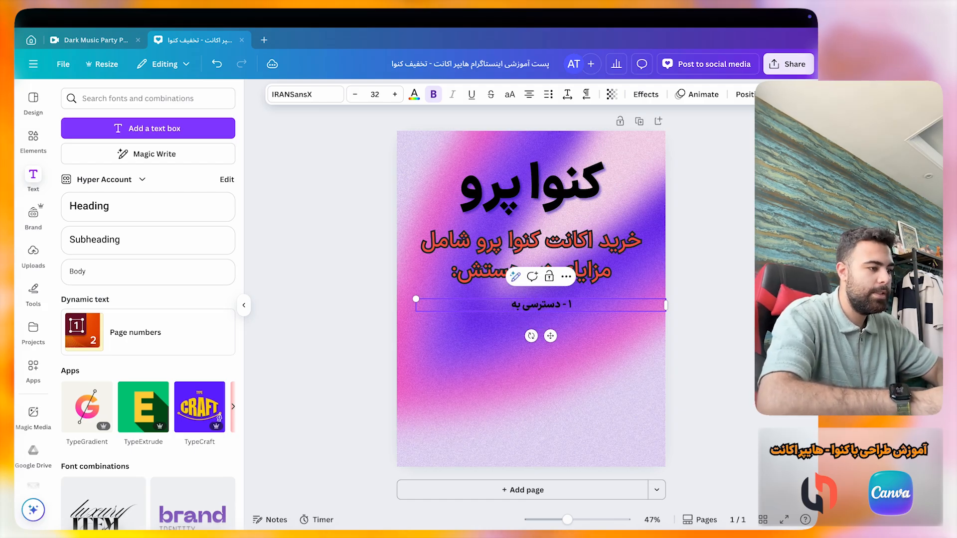
type(" فا")
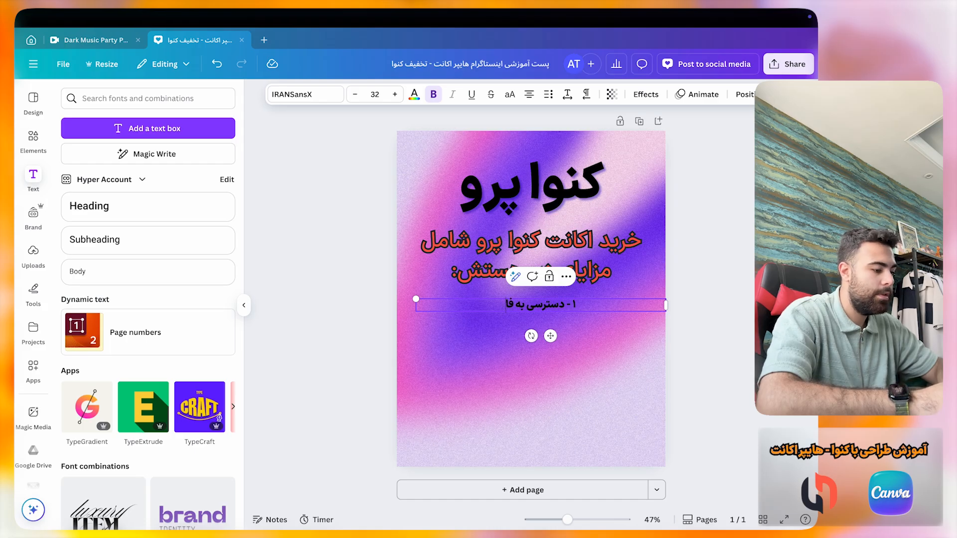
type("یل های پرمیوم")
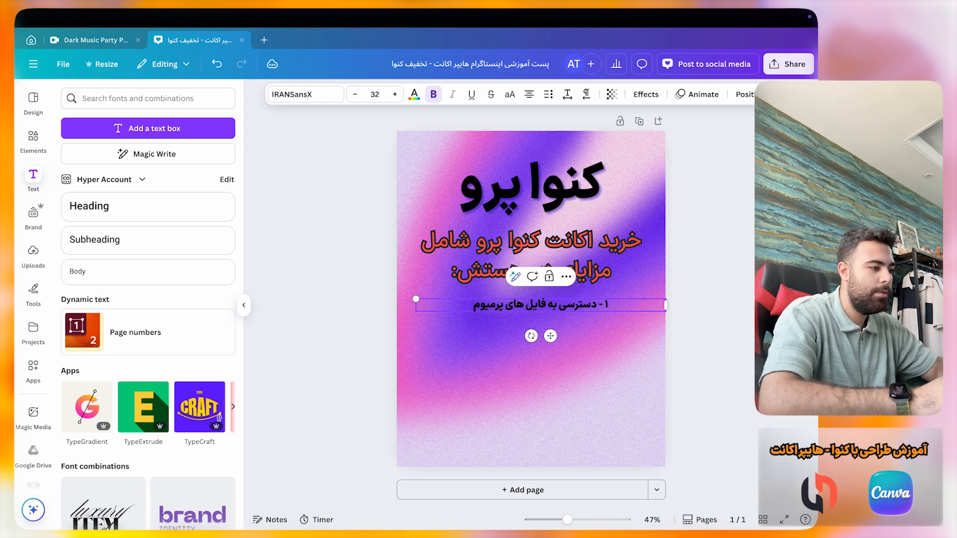
type(" ()")
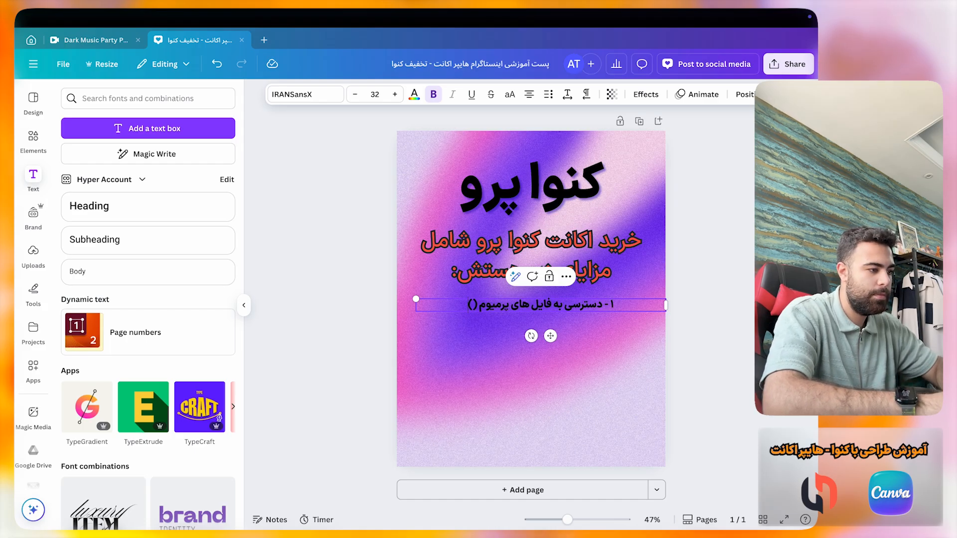
type("قالب")
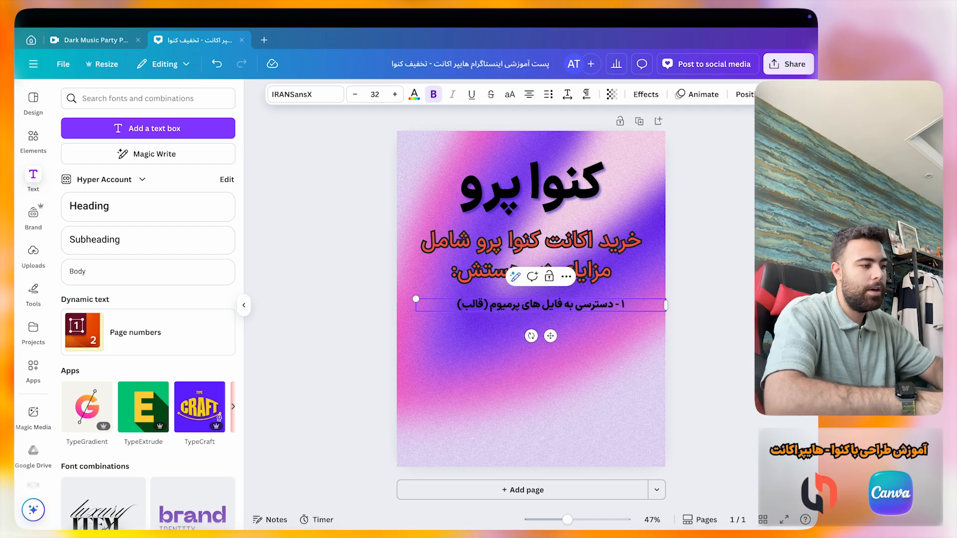
type(" - ")
type("عکس - ویدیو")
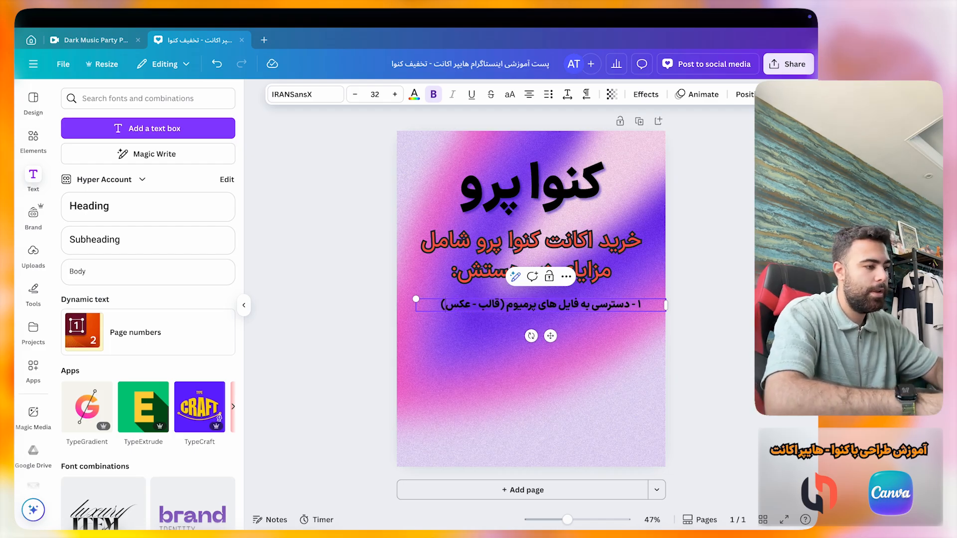
type(" - صوت")
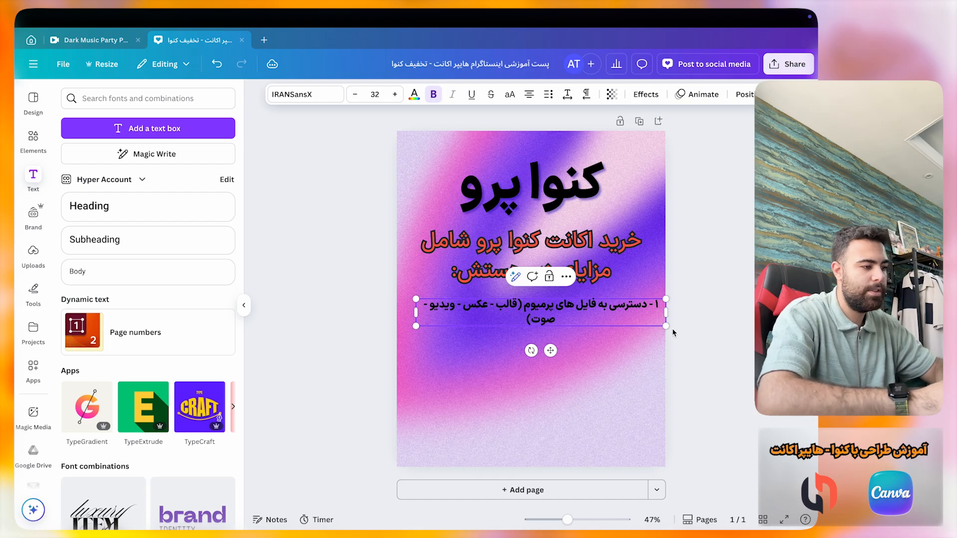
Step: Reduce the benefits text's font size to 28
key("Escape")
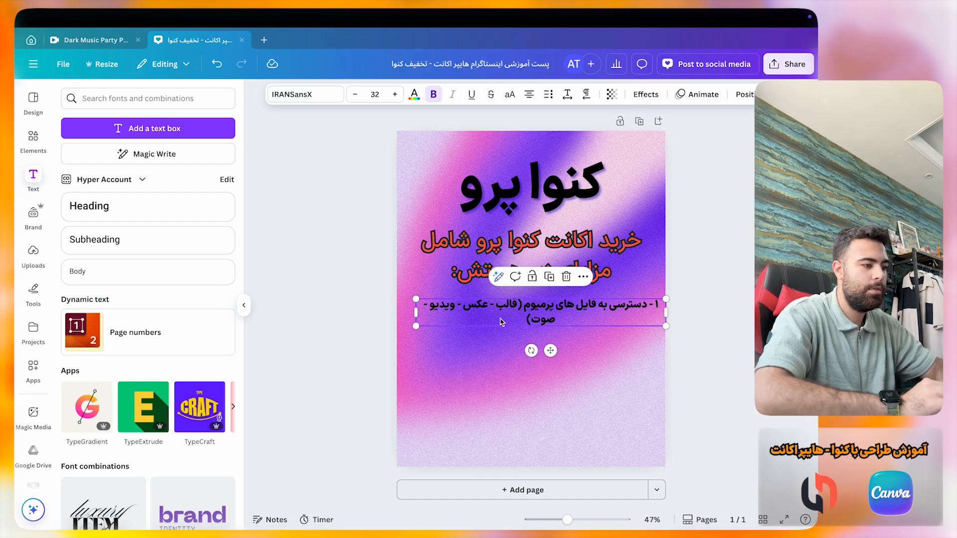
left_click(374, 94)
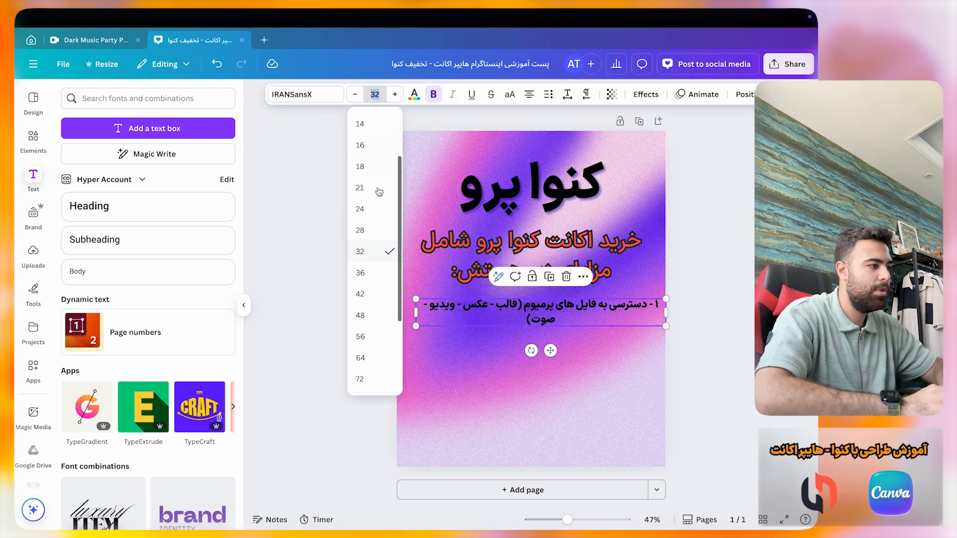
left_click(372, 236)
Step: Add a second line to the benefits text reading "۲ - خروجی svg و خروجی با کیفیت بالاتر گرفتن تصاویر و ویدیو ها"
double_click(437, 306)
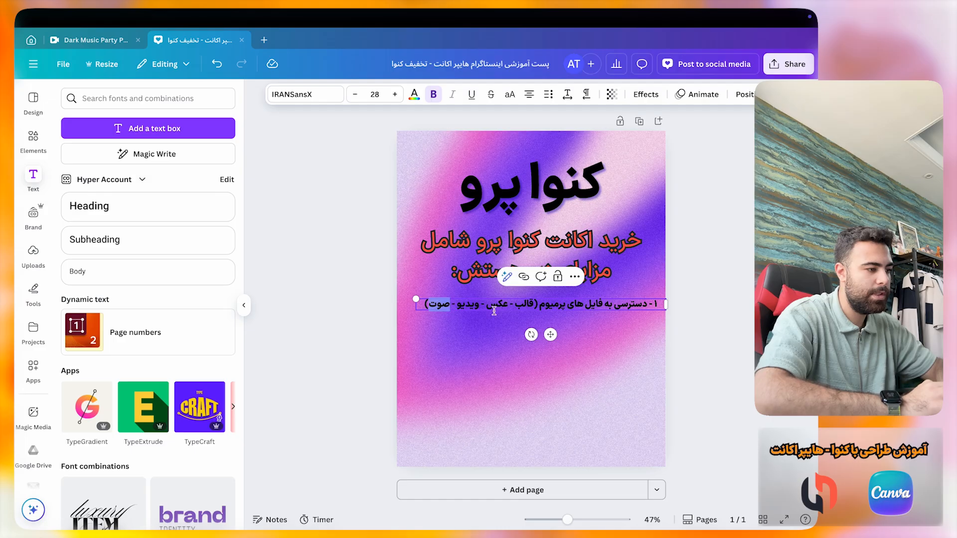
key("Escape")
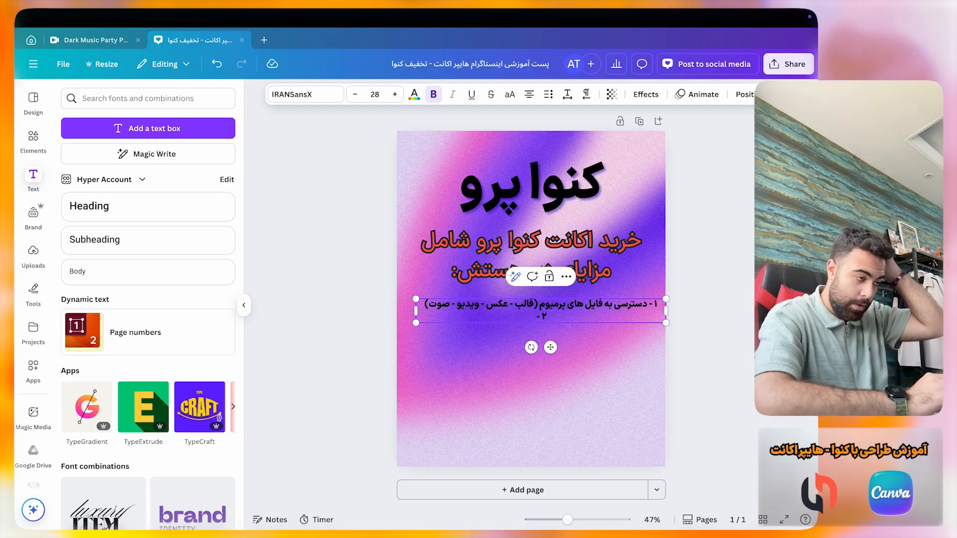
key("BackSpace")
key("BackSpace")
type("svg")
key("ctrl+space")
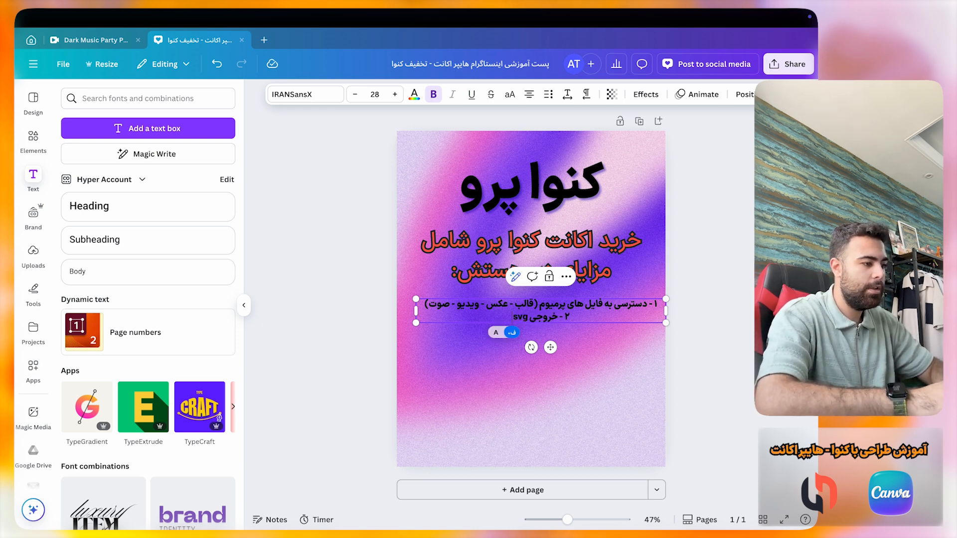
type("و خروجی")
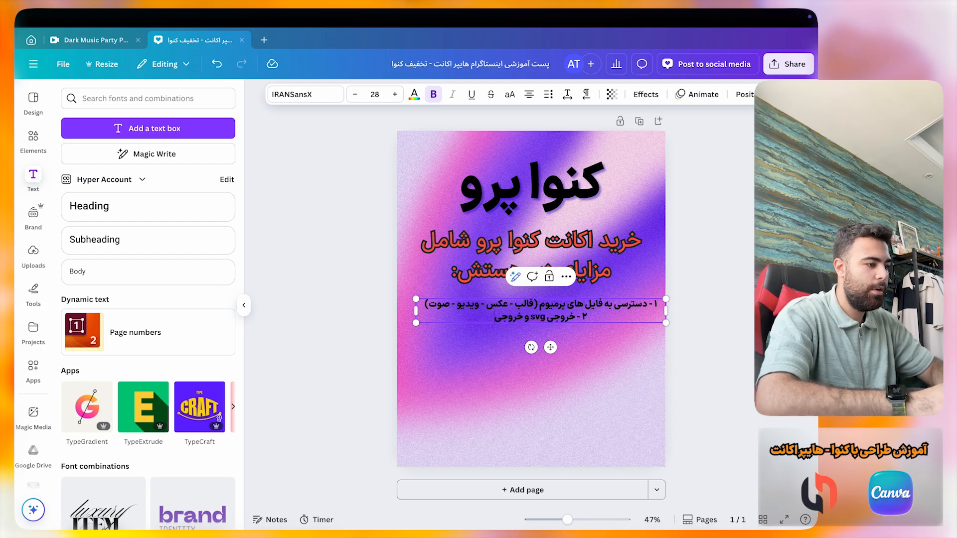
type(" با کیفیت بال")
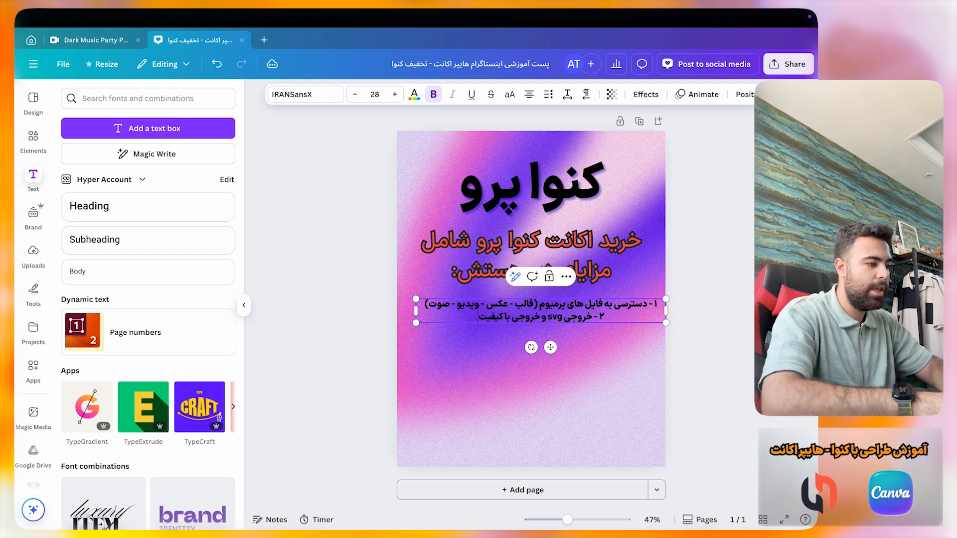
type("اتر")
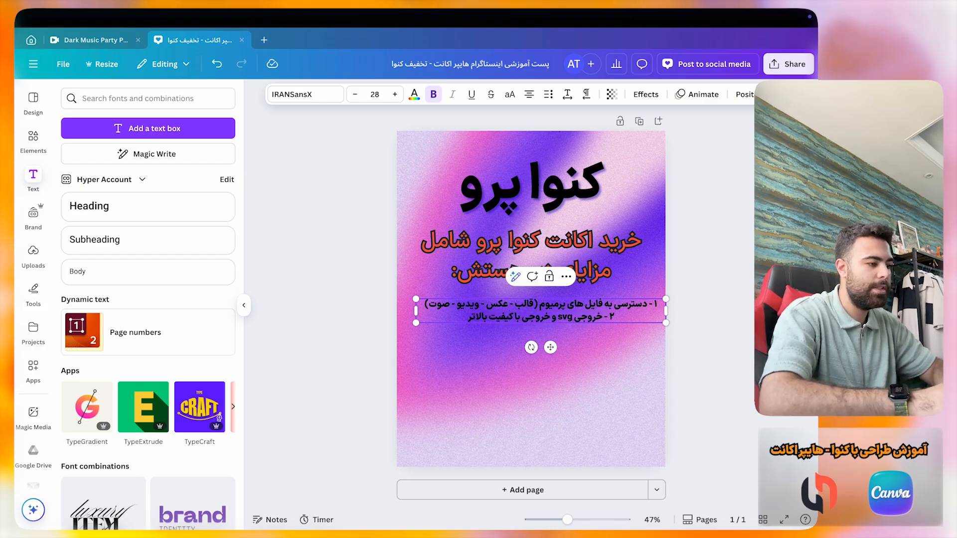
type(" گرفتن")
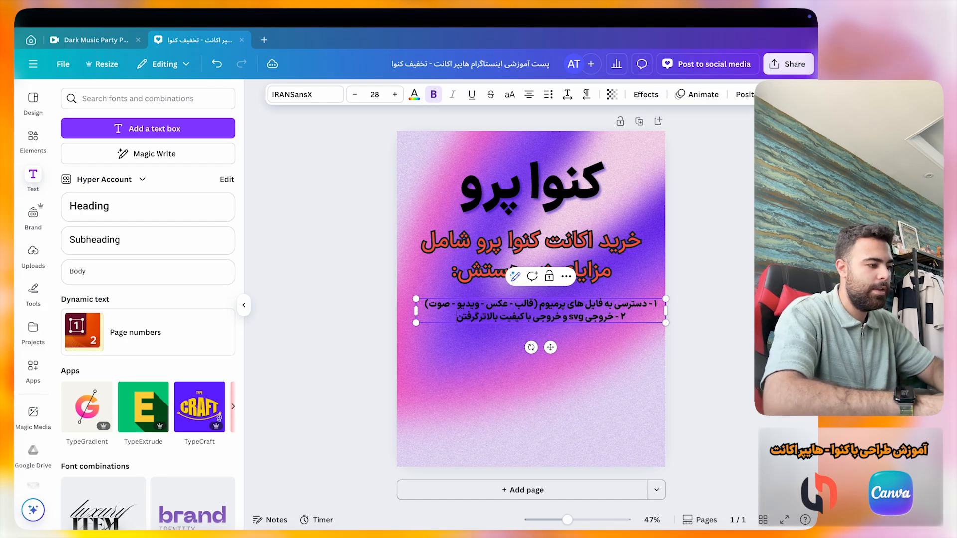
type(" تصاویر و و")
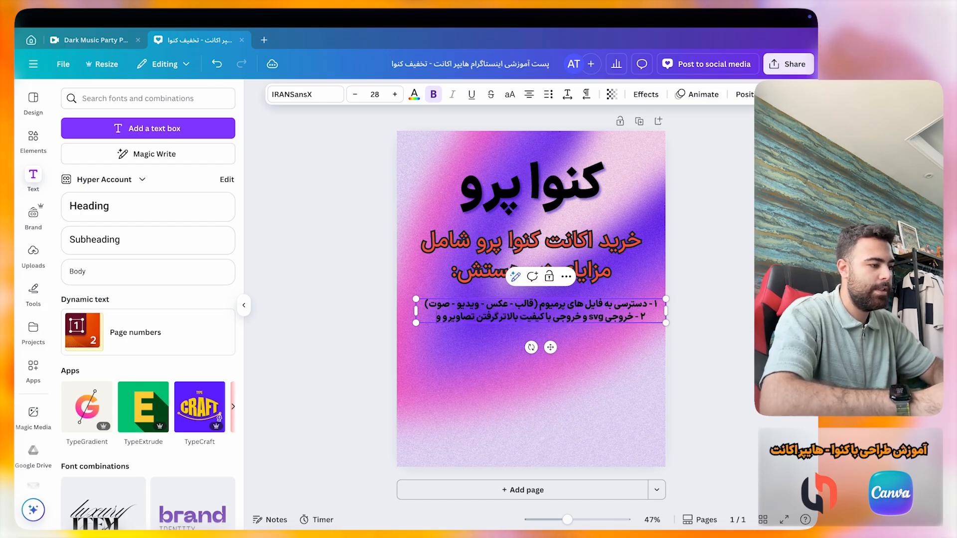
type("یدیو ها")
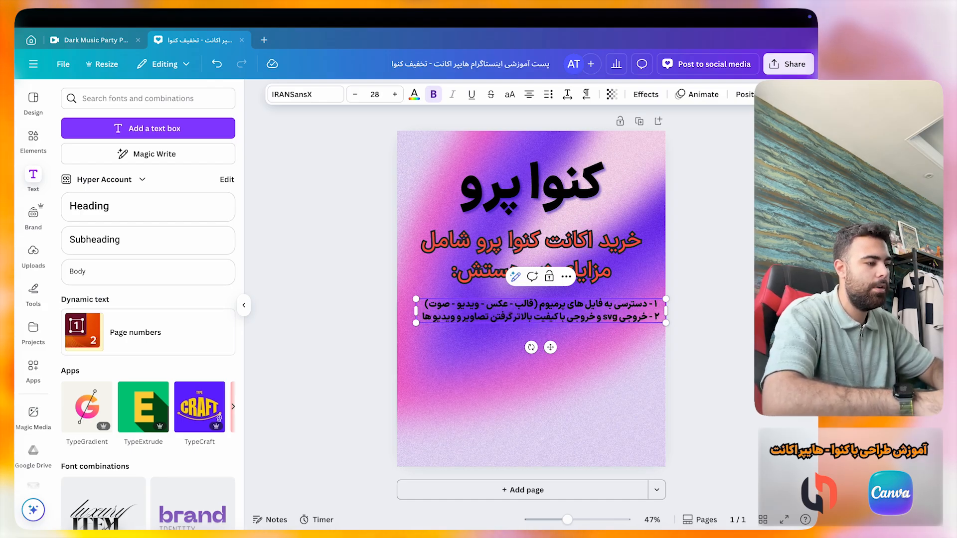
Step: Add a third line to the benefits text reading "۳- دسترسی به هوش مصنوعی کنوا", and select the finished text box
key("Return")
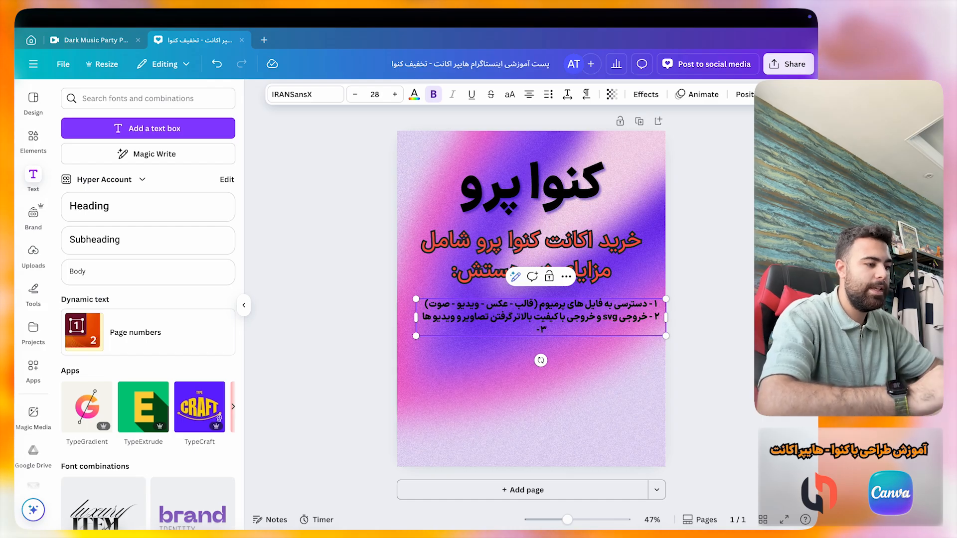
type("۳ - دسترسی به هوش مصنوعی کنوا")
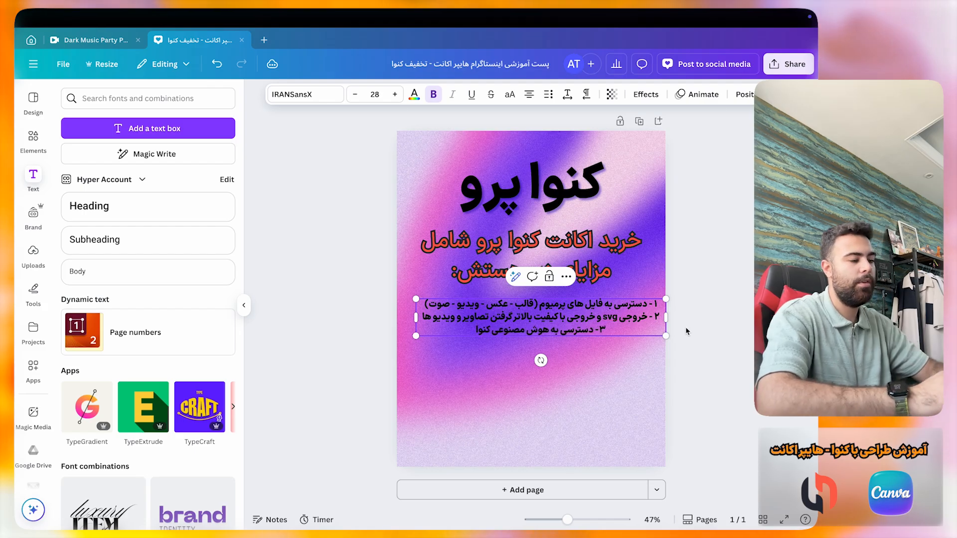
left_click(686, 331)
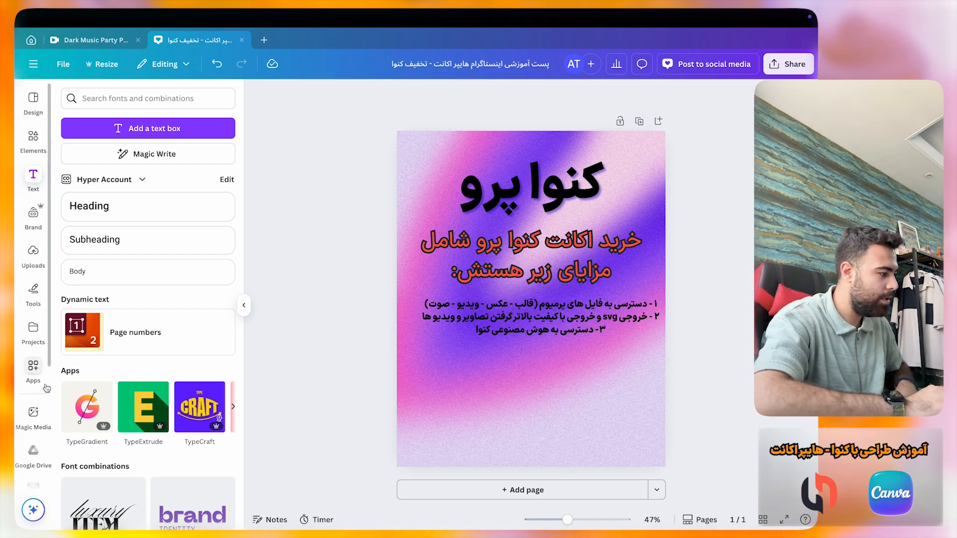
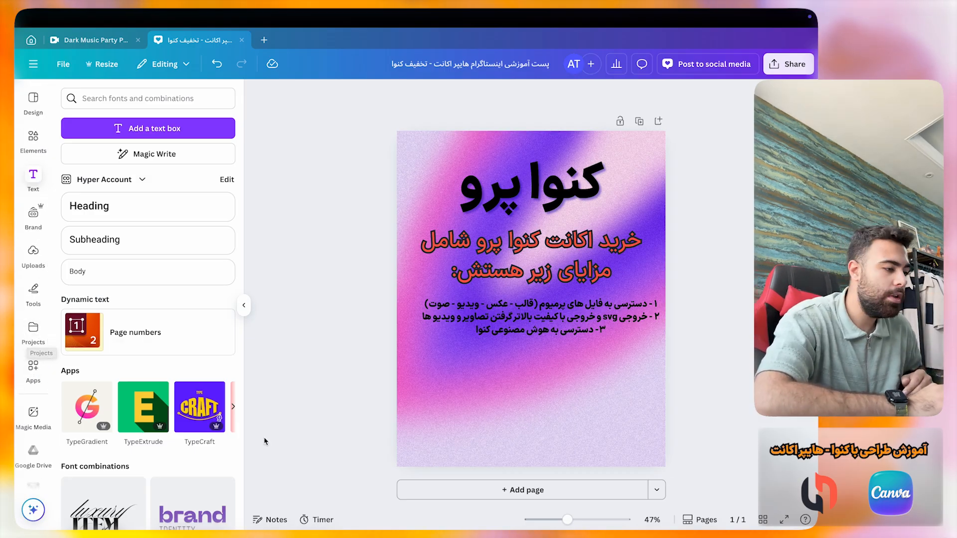
left_click(491, 325)
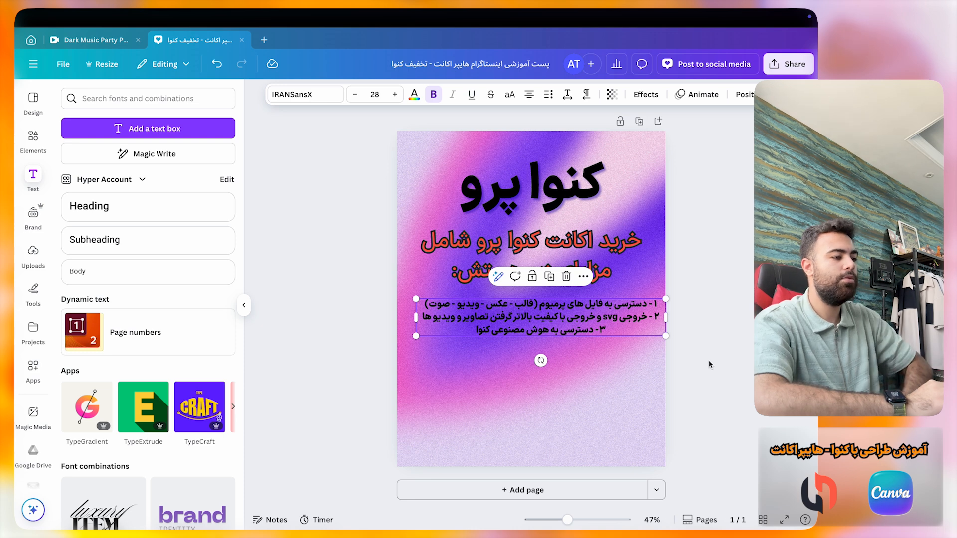
Step: Center the benefits text horizontally on the page and place it just below the orange subheading
mouse_move(598, 325)
left_mouse_down()
mouse_move(575, 321)
mouse_move(589, 338)
left_mouse_up()
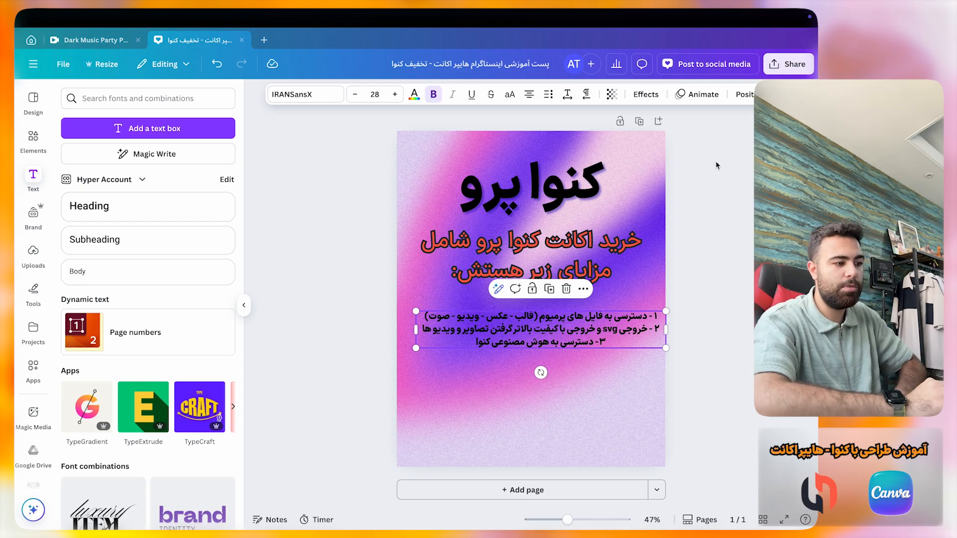
left_click(746, 97)
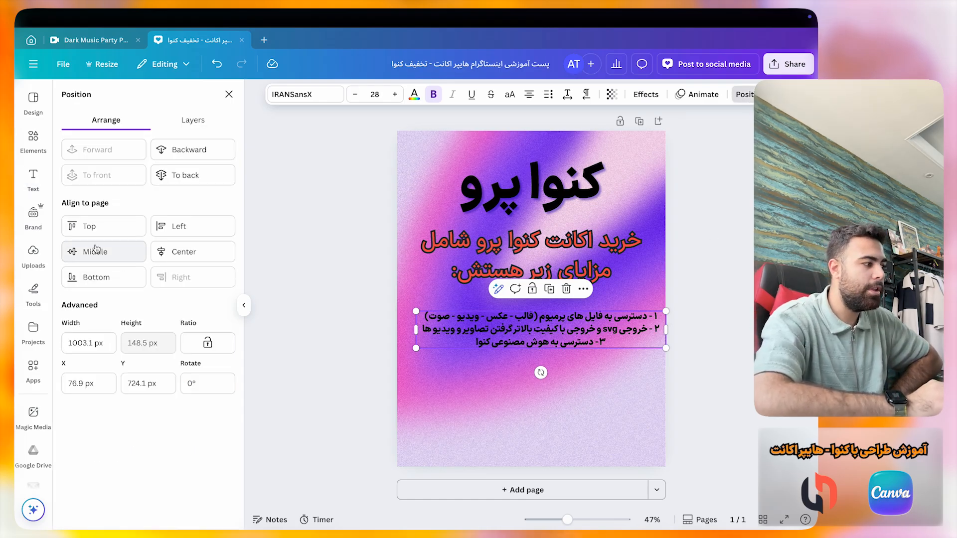
left_click(170, 258)
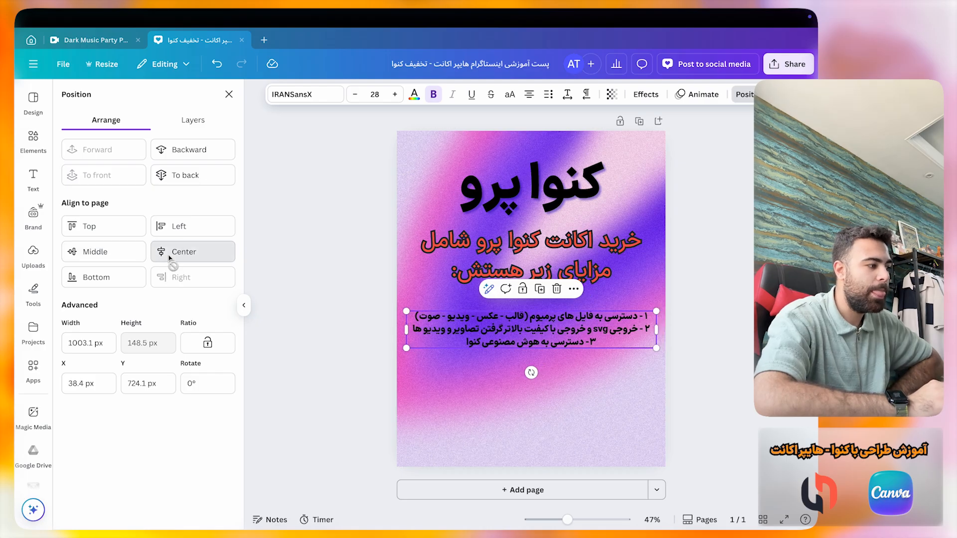
left_click(123, 258)
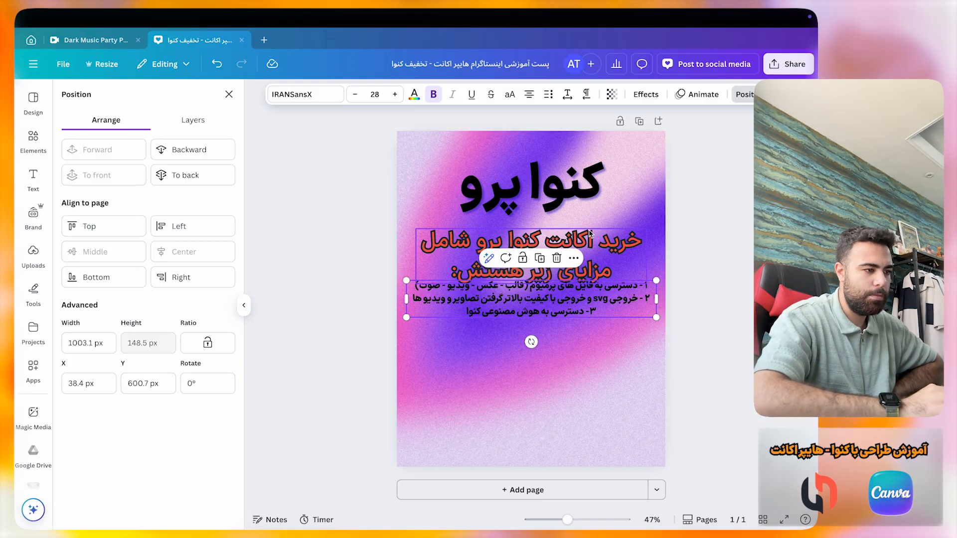
left_click_drag(602, 305, 601, 330)
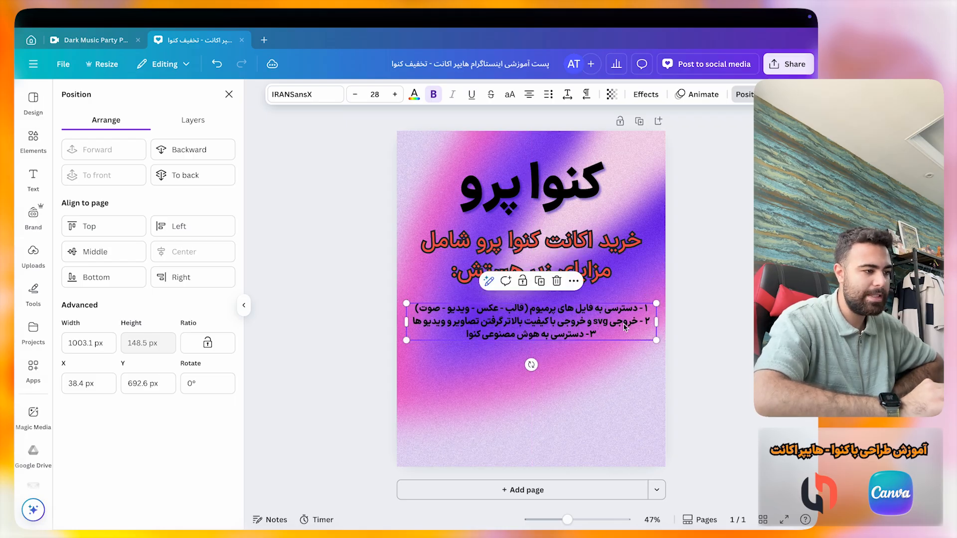
left_click(710, 336)
left_click(301, 300)
Step: Search the elements library for "text box glass effect" and look through the graphics results
left_click(33, 140)
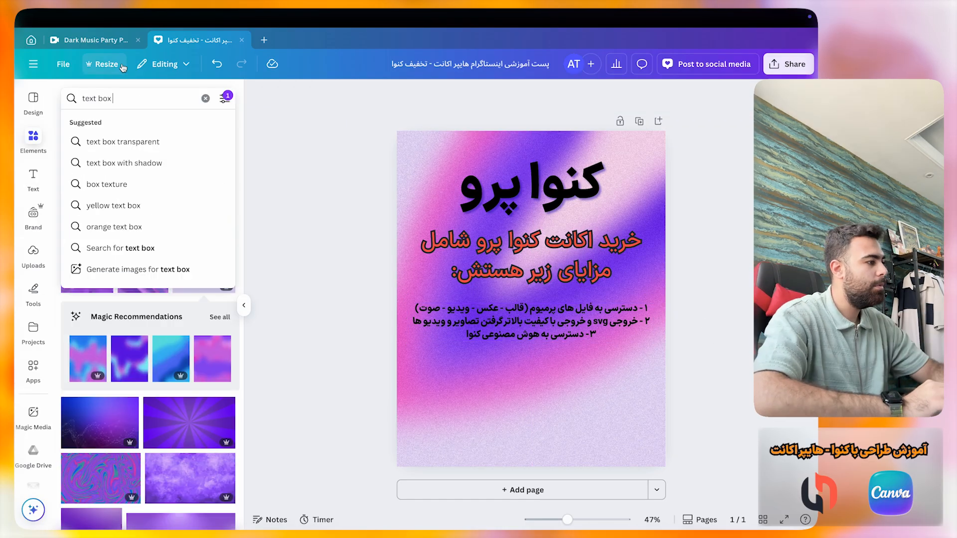
left_click(135, 98)
type("tex")
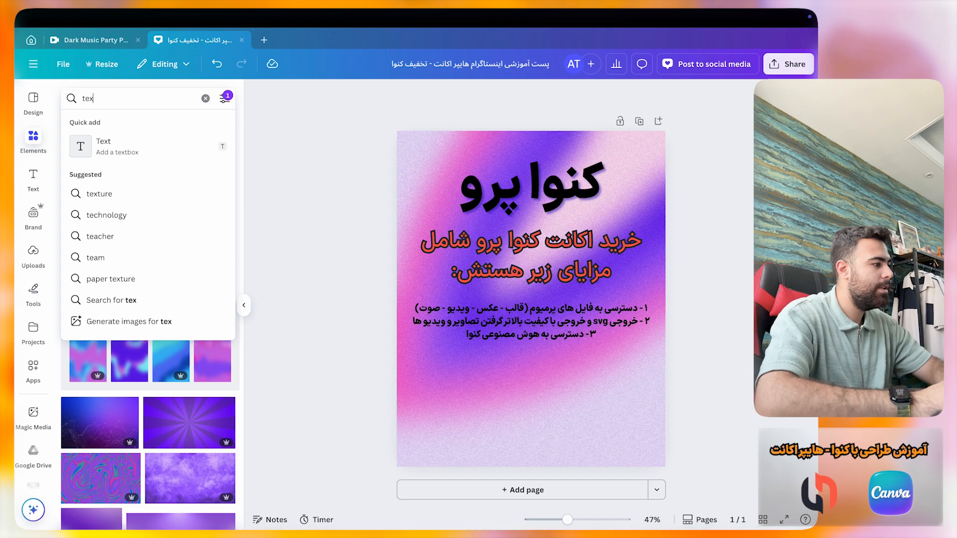
type("t box")
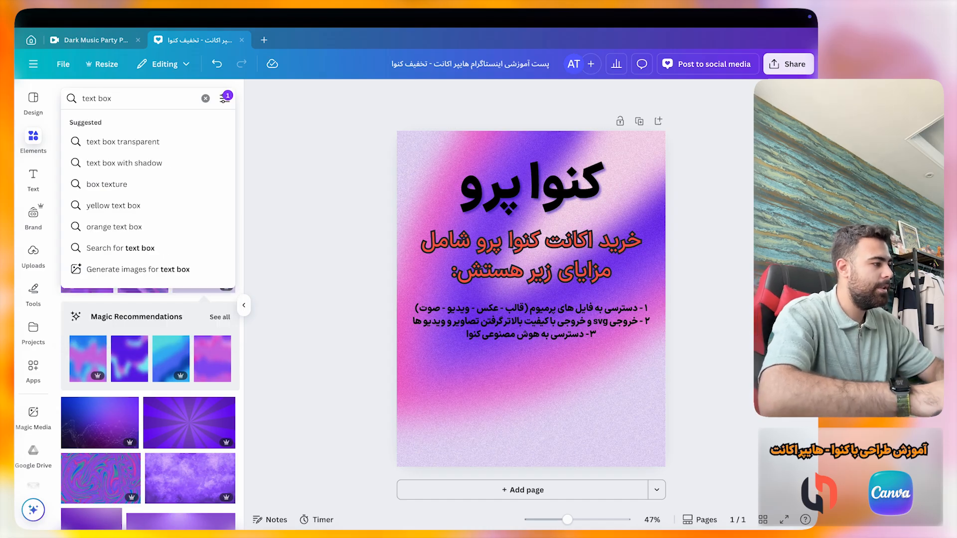
type(" glass effect")
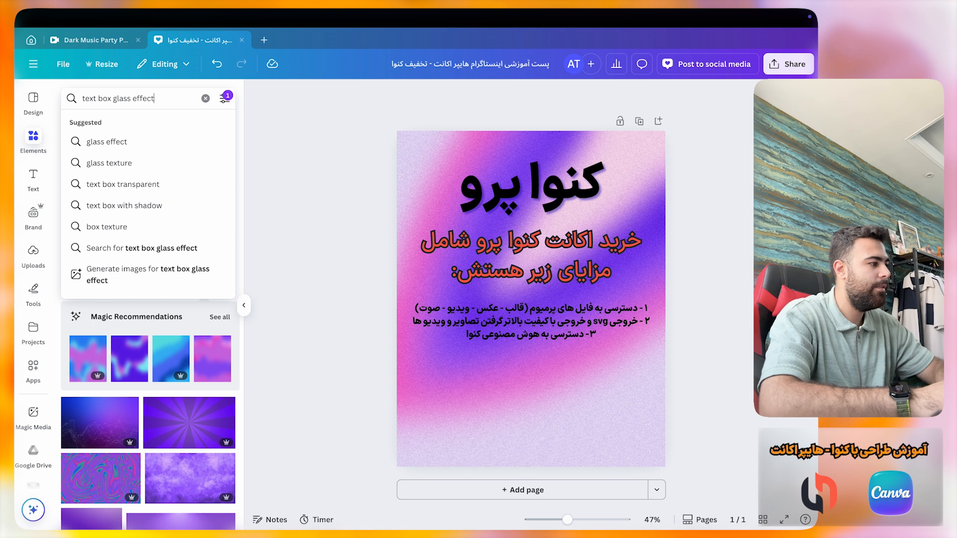
key("Return")
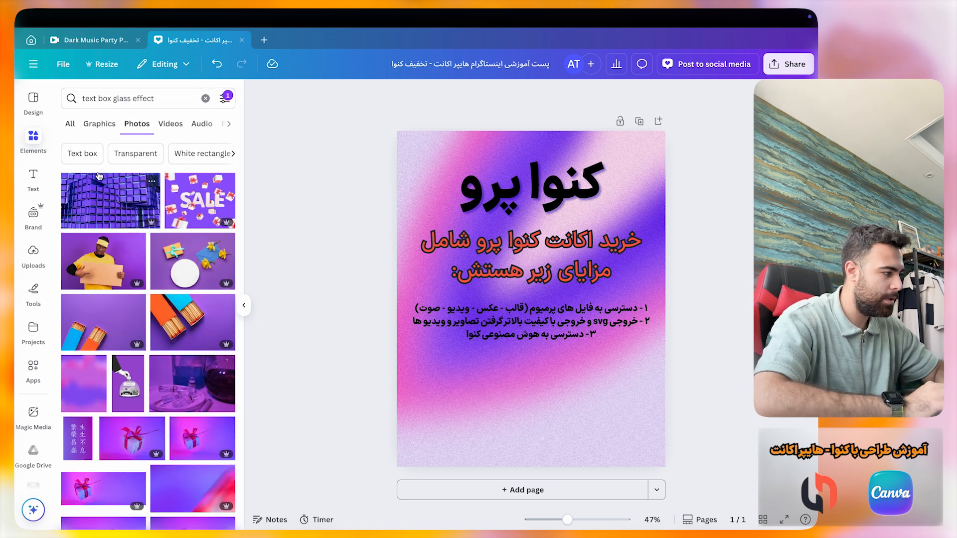
left_click(99, 124)
scroll(142, 348, "down", 1)
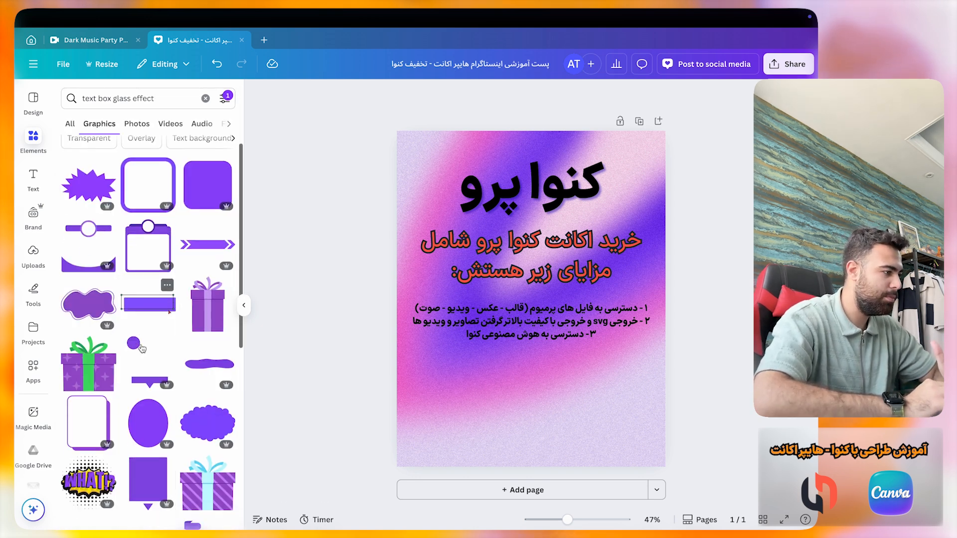
scroll(142, 348, "down", 10)
scroll(133, 148, "up", 12)
Step: Shorten the element search to "glass effect" and look through the graphics found
left_click(110, 98)
key("BackSpace")
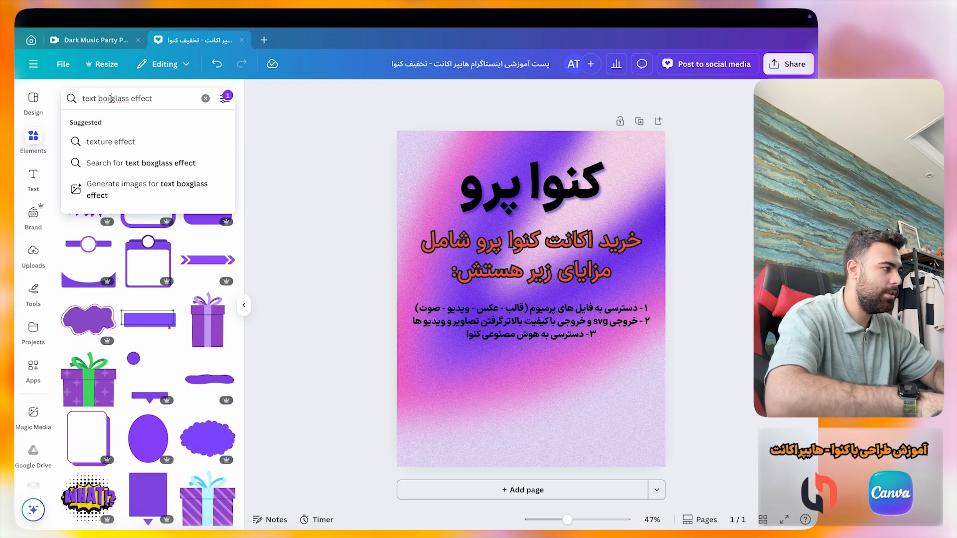
key("BackSpace")
key("BackSpace")
key("BackSpace")
key("BackSpace")
key("BackSpace")
key("BackSpace")
key("BackSpace")
key("BackSpace")
key("Return")
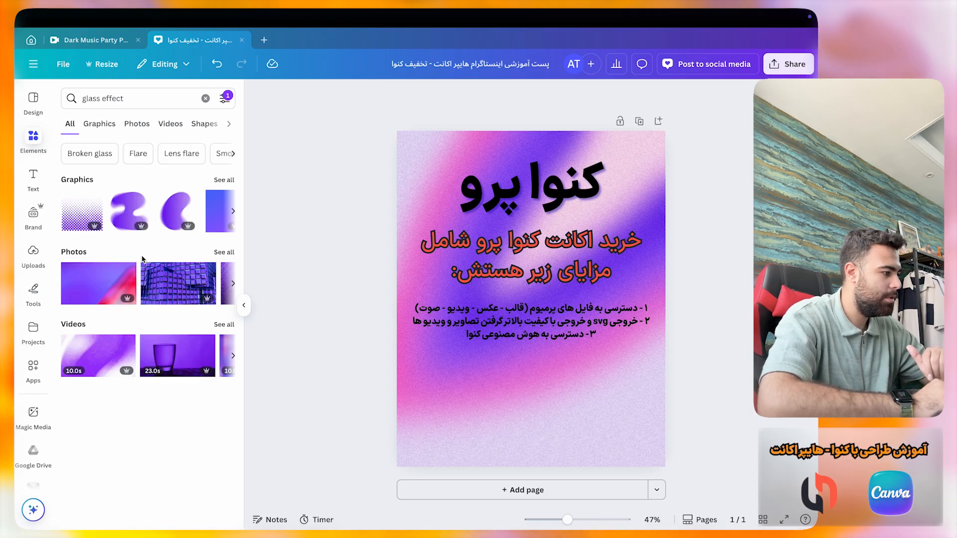
scroll(172, 217, "right", 10)
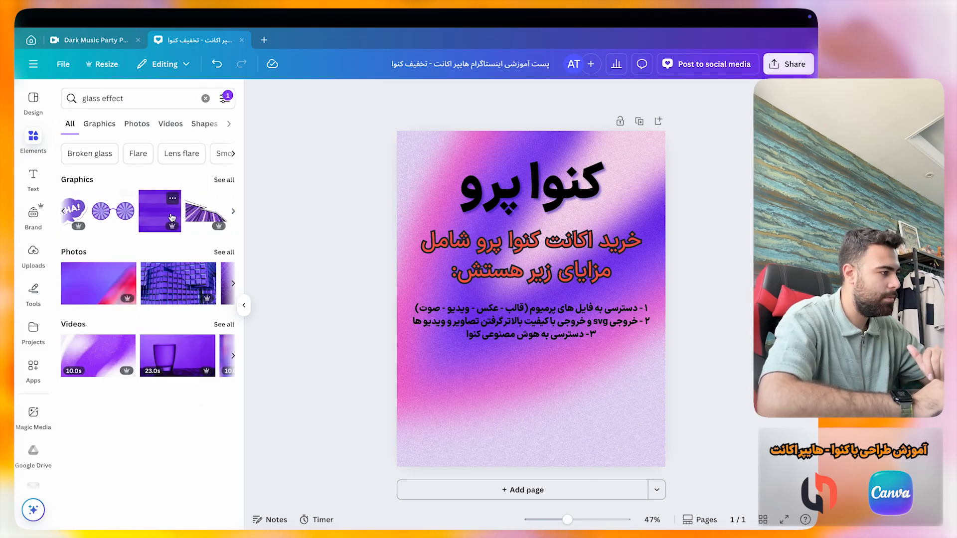
scroll(172, 217, "right", 15)
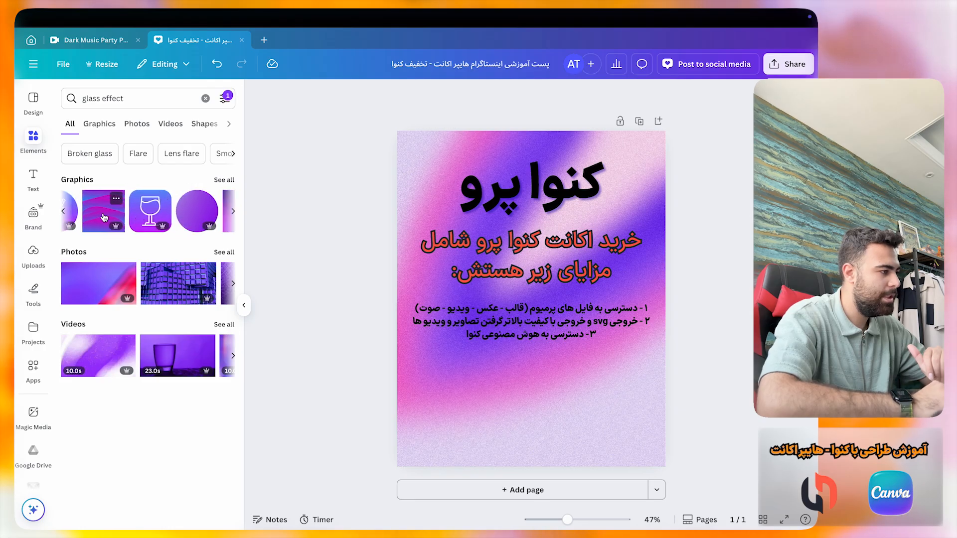
scroll(104, 218, "left", 2)
scroll(104, 218, "right", 2)
Step: Search the elements library for "text box" and filter the results by orange instead of purple
triple_click(124, 98)
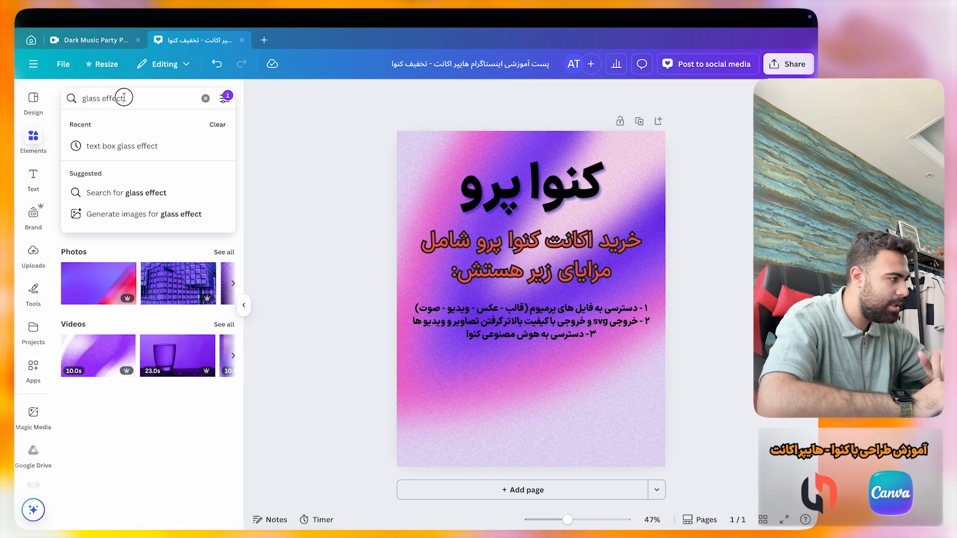
type("text b")
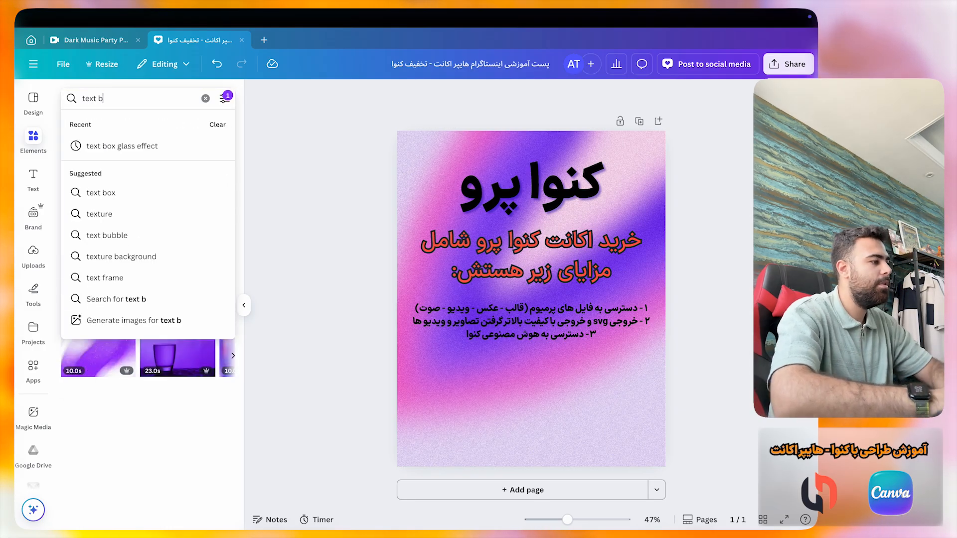
type("ox")
left_click(76, 193)
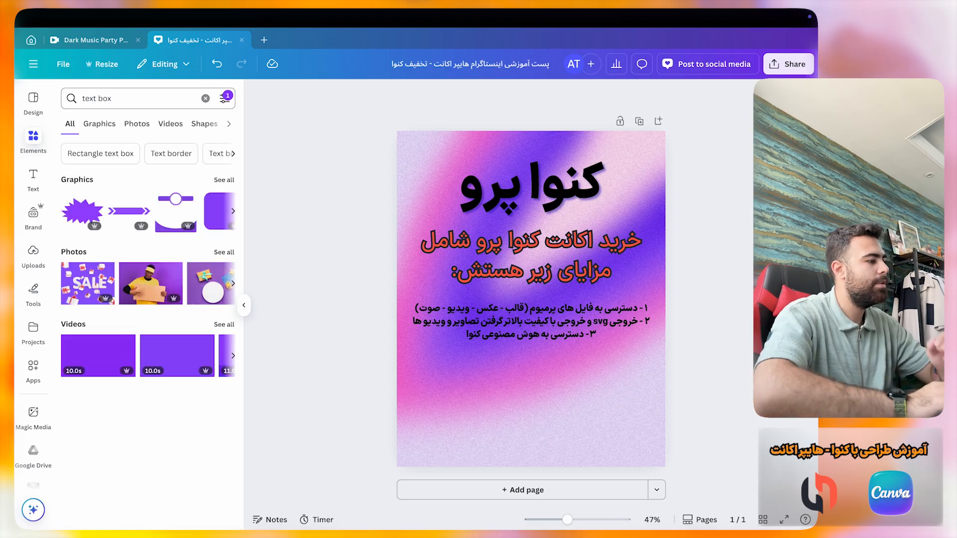
left_click(225, 98)
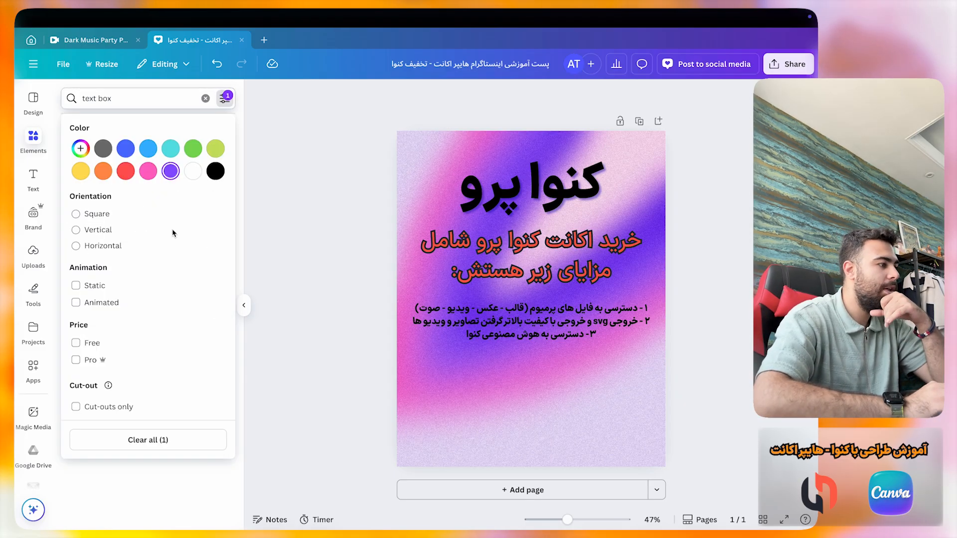
left_click(103, 170)
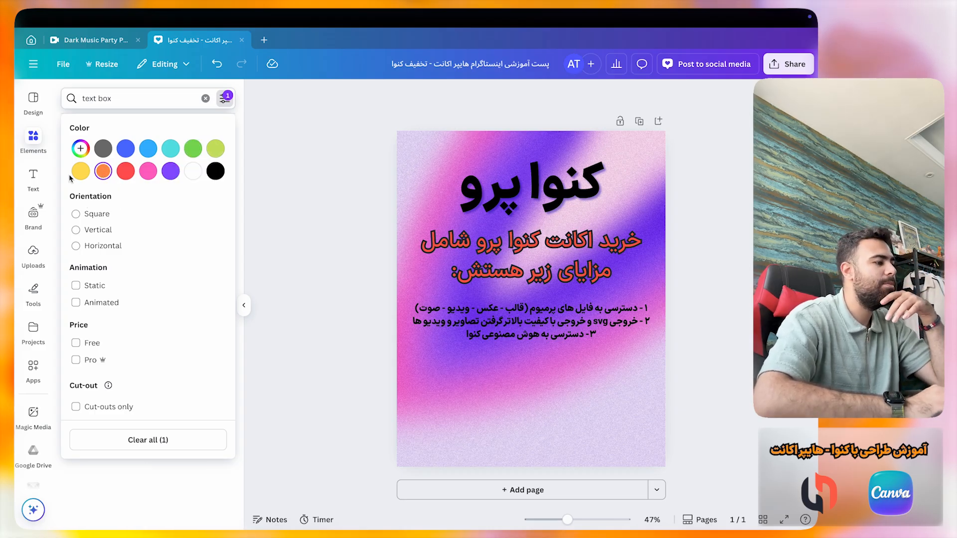
left_click(214, 493)
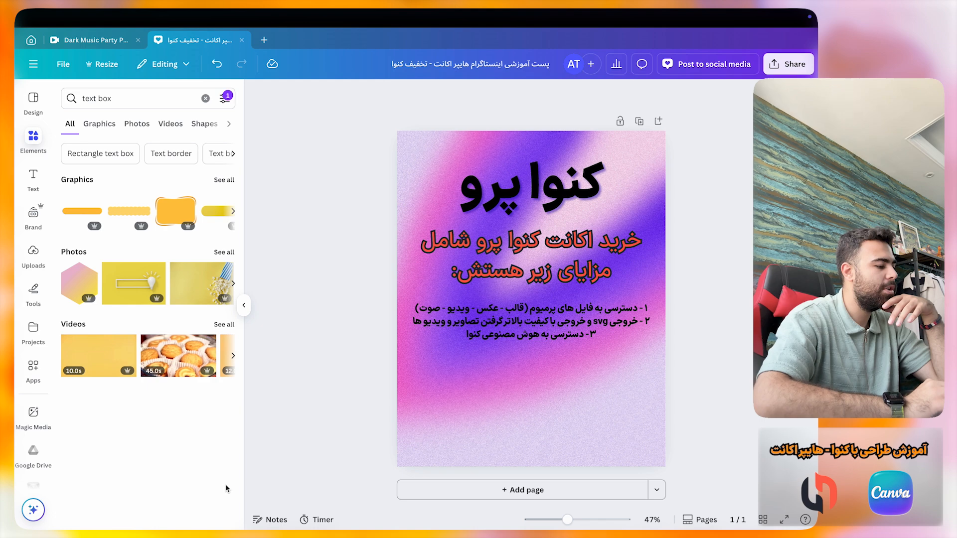
Step: Look through all the text box graphics and add the gold ribbon banner with the notched end to the page
left_click(224, 181)
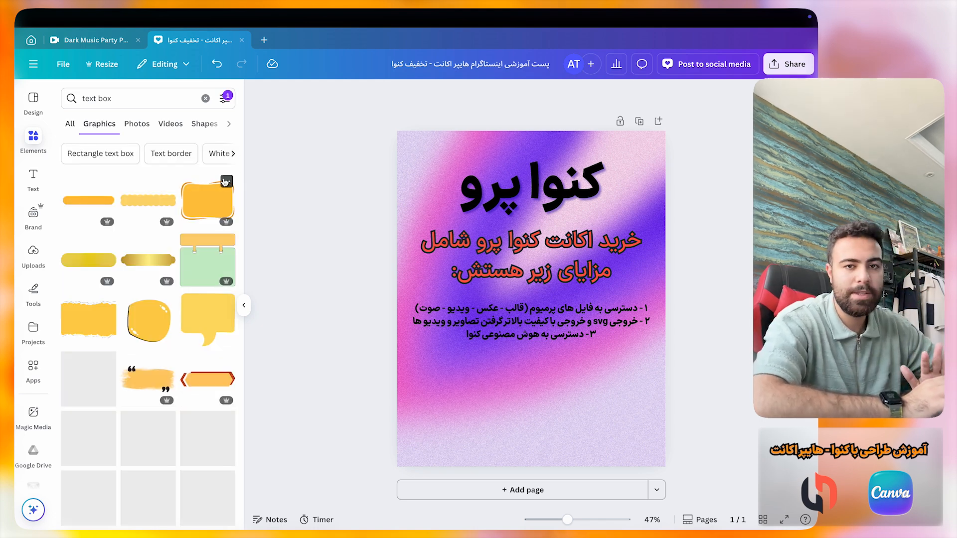
scroll(172, 350, "down", 8)
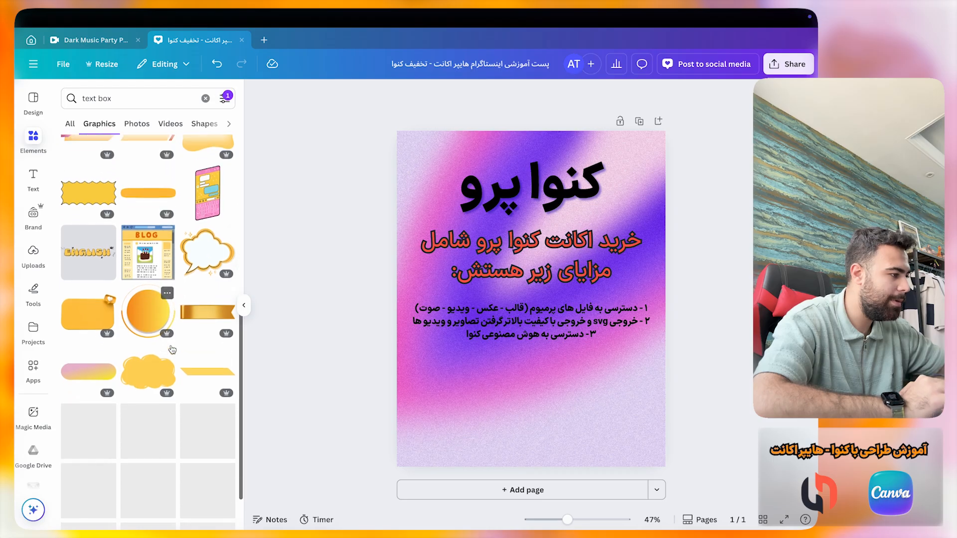
scroll(182, 324, "down", 3)
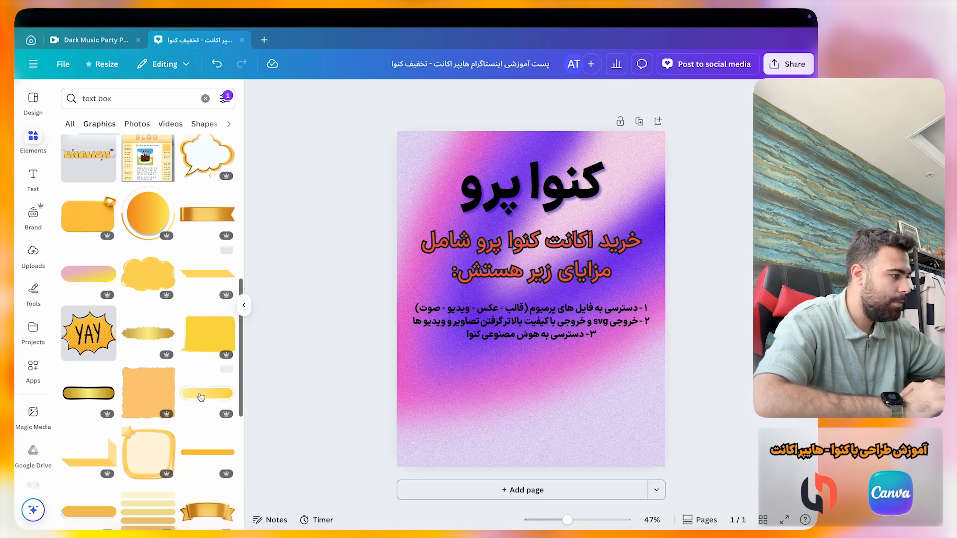
scroll(172, 339, "down", 8)
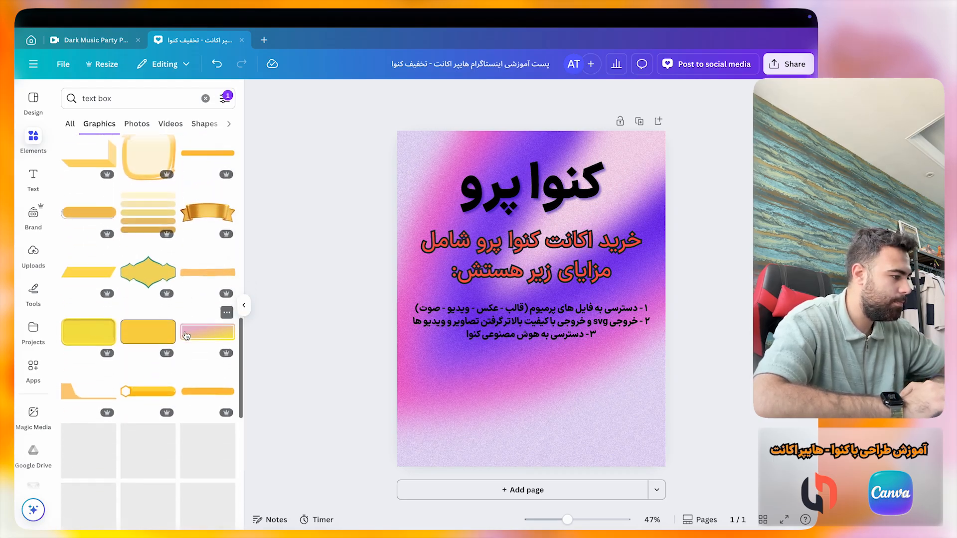
scroll(152, 343, "down", 10)
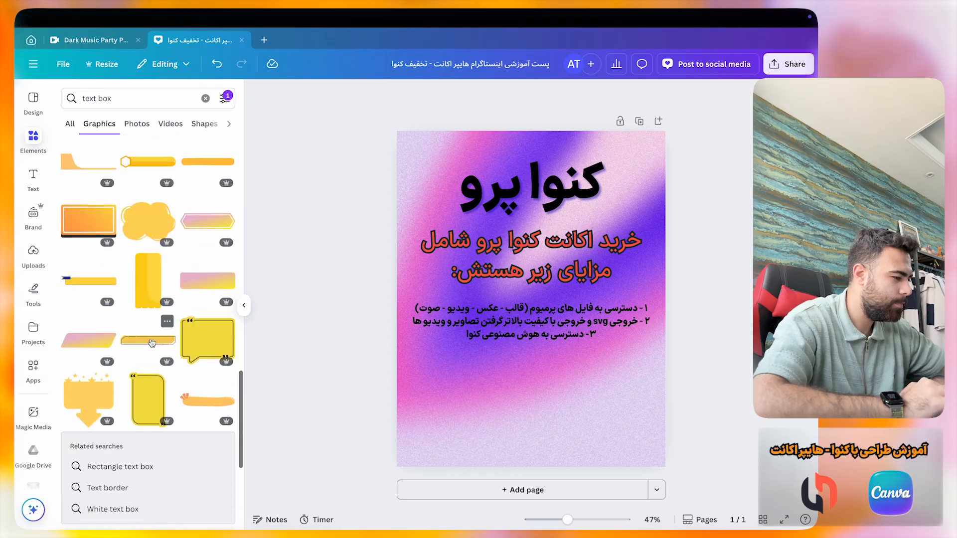
scroll(158, 353, "down", 3)
scroll(166, 363, "down", 5)
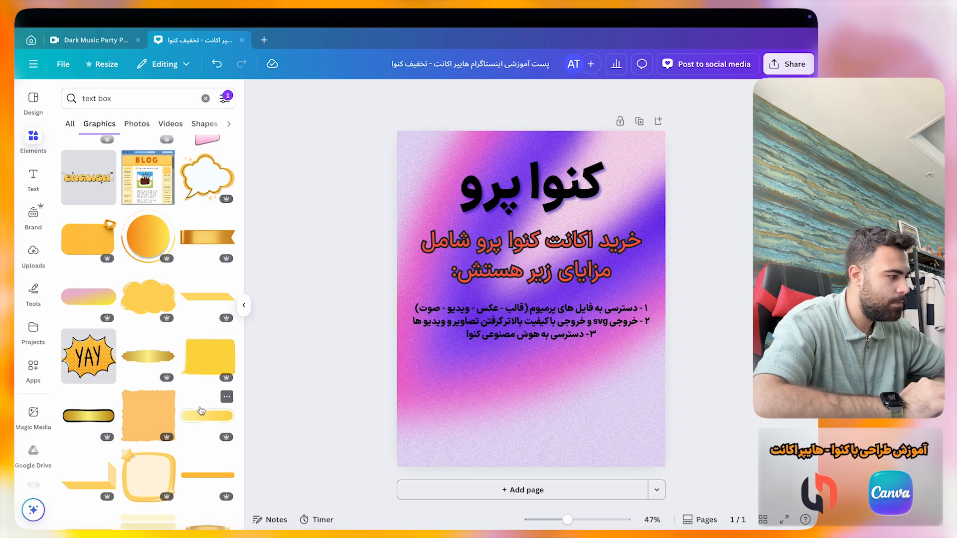
left_click(202, 243)
Step: Enlarge the gold ribbon to nearly the page width and place it centered below the benefits text
left_click_drag(434, 287, 438, 407)
double_click(504, 412)
double_click(509, 417)
left_click_drag(511, 419, 482, 420)
left_click_drag(636, 380, 648, 375)
left_click_drag(593, 402, 591, 387)
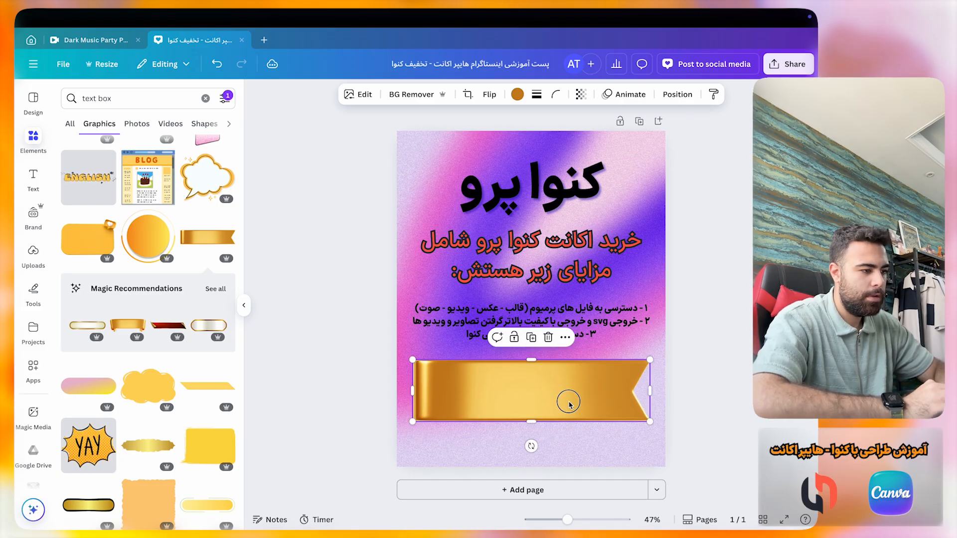
Step: Add a new text box reading "کد تخفیف در اسلاید بعد"
key("t")
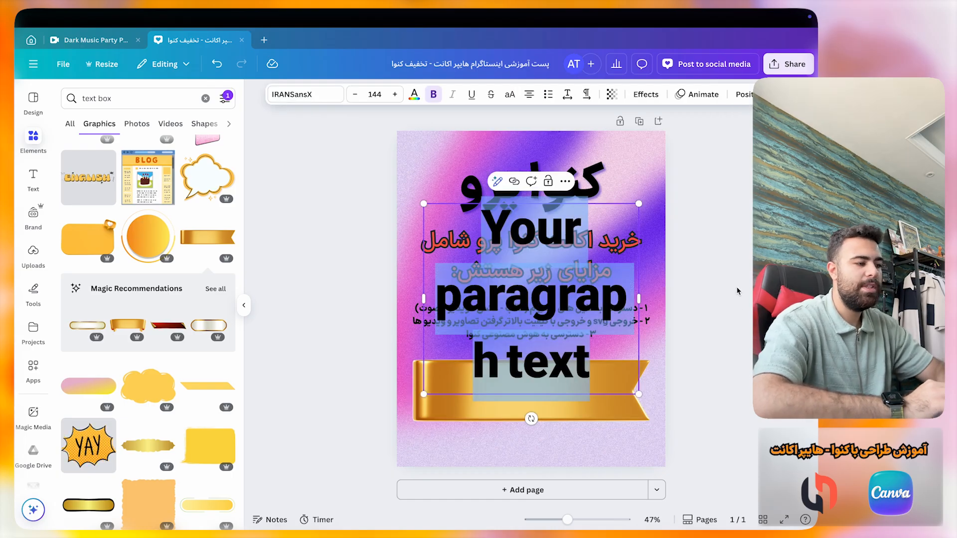
type("کدت")
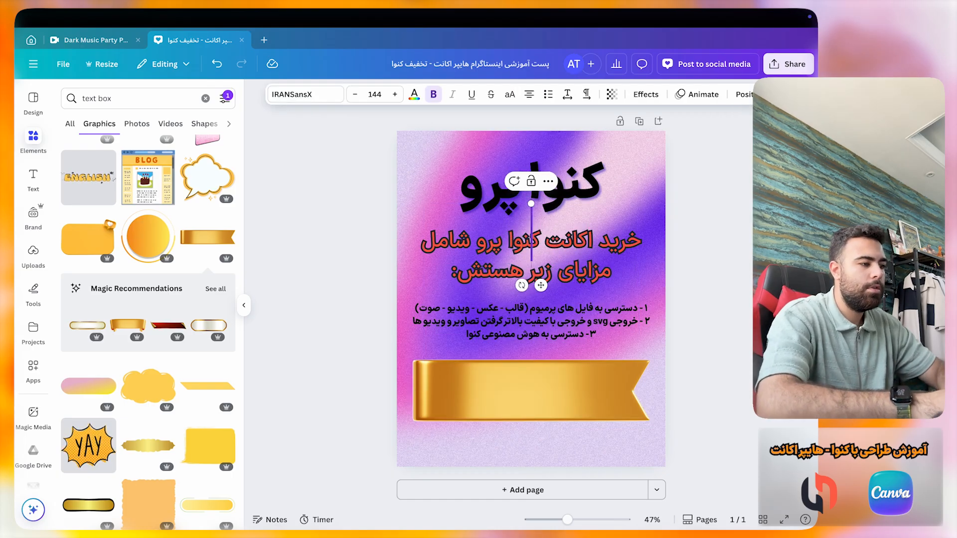
type("خفیف در")
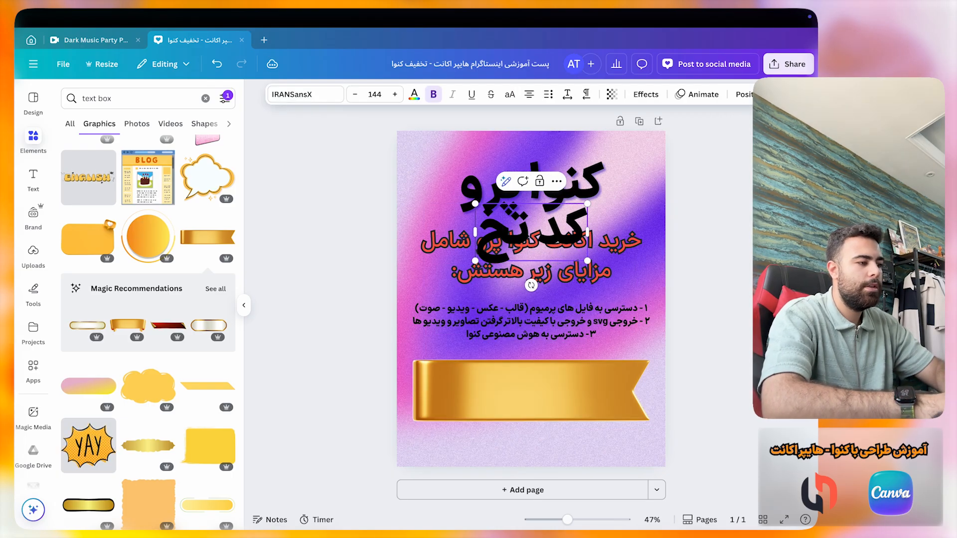
type(" اسلاید بعد")
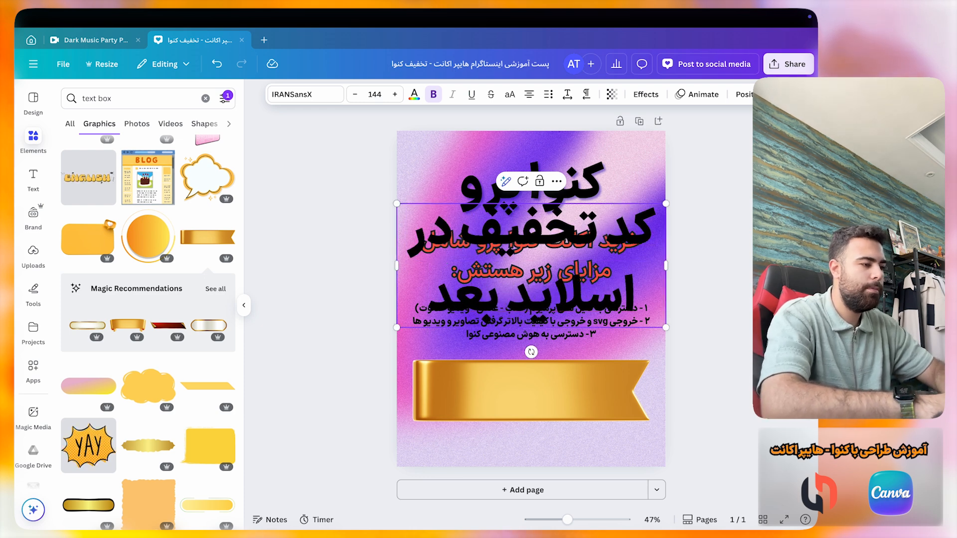
key("Escape")
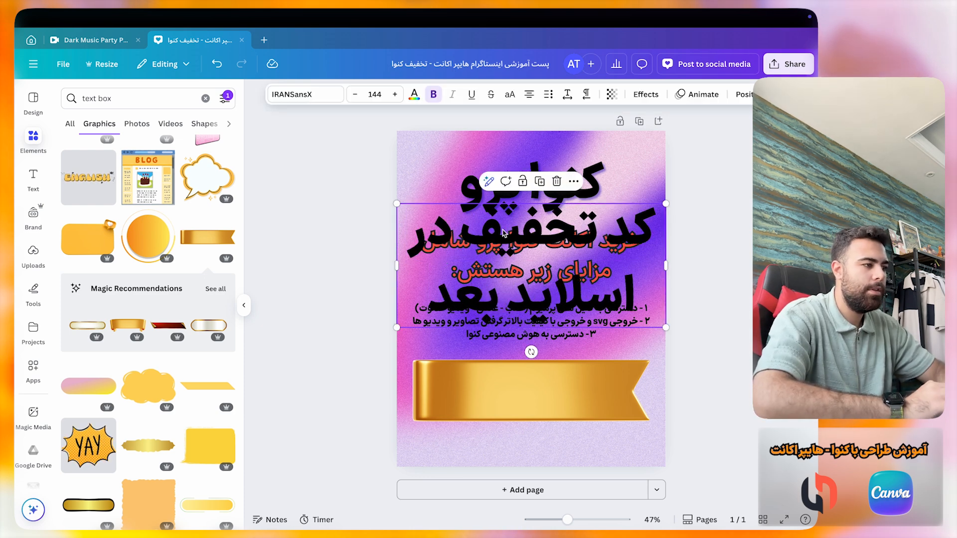
Step: Set the discount text's font size to 80 and place it over the gold ribbon
left_click(359, 94)
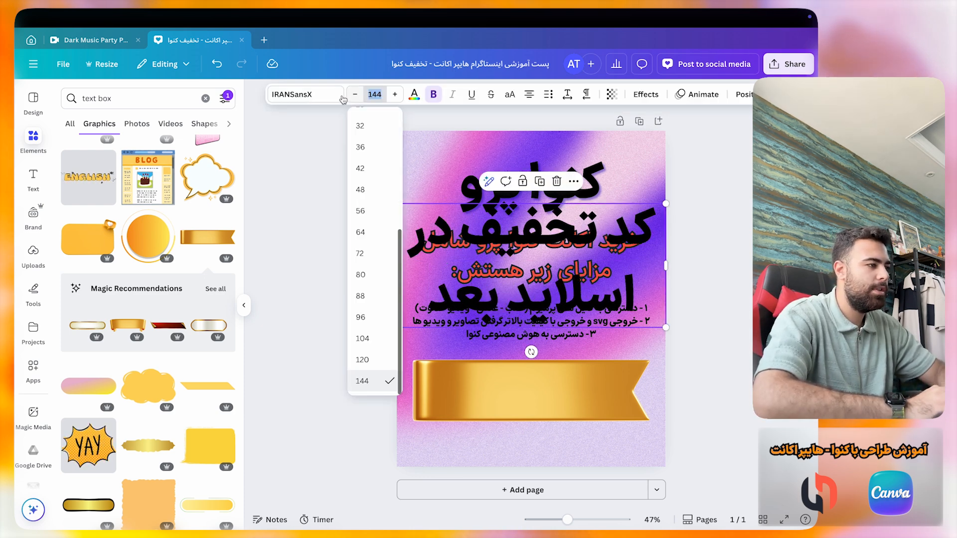
left_click(370, 274)
left_click_drag(535, 223, 535, 399)
Step: Set the discount text's font size to 64 and center it over the gold ribbon
left_click(374, 94)
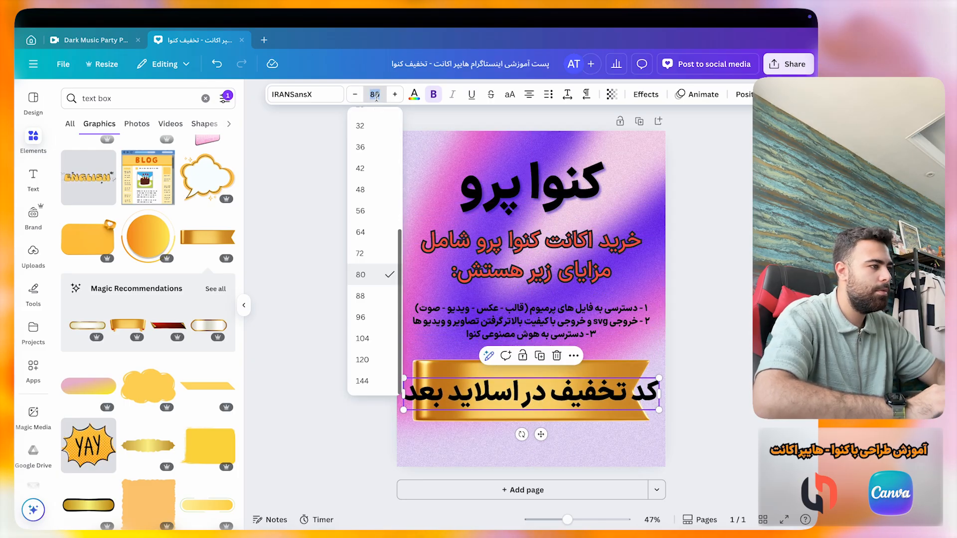
left_click(373, 233)
left_click_drag(568, 393, 564, 393)
left_click(693, 355)
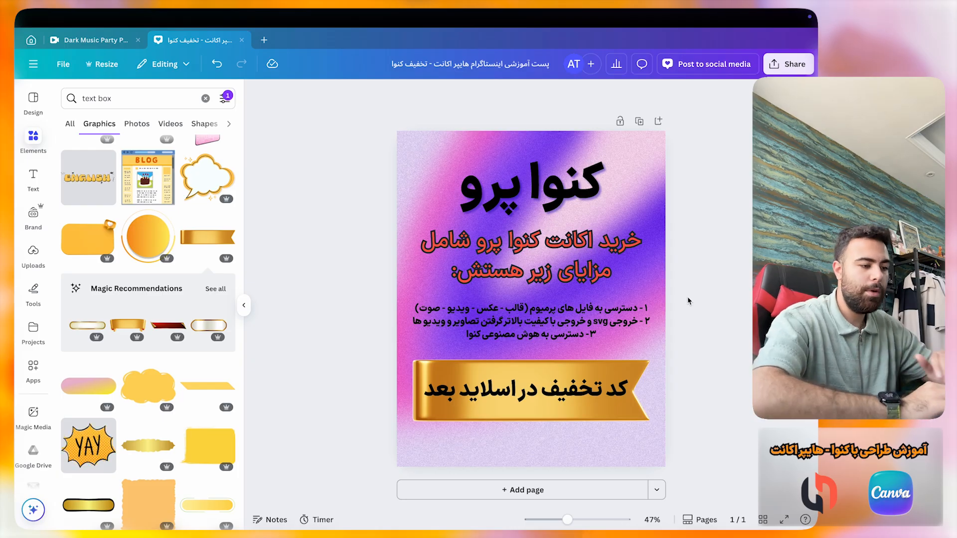
Step: Add a blank second page and bring up the suggested design templates for it
left_click(529, 493)
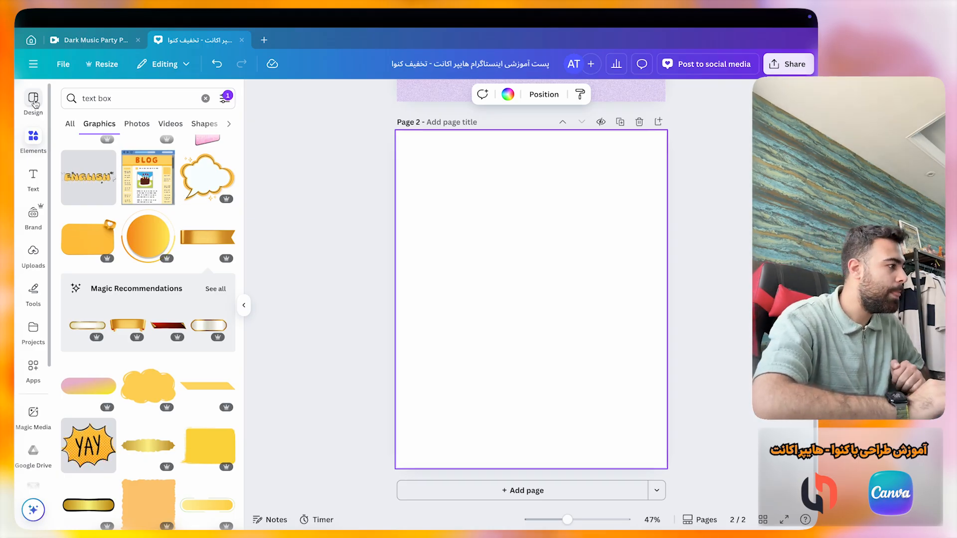
left_click(33, 100)
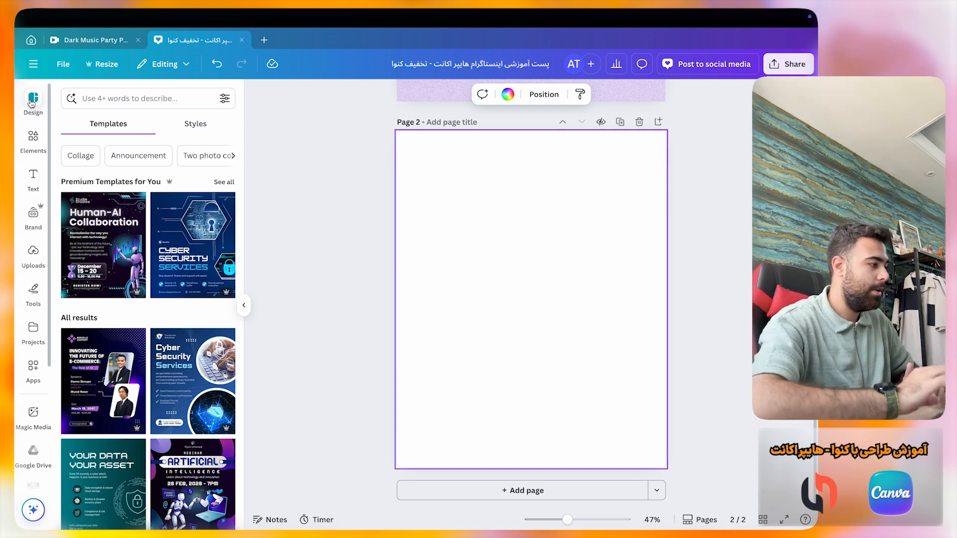
left_click(126, 99)
left_click(122, 100)
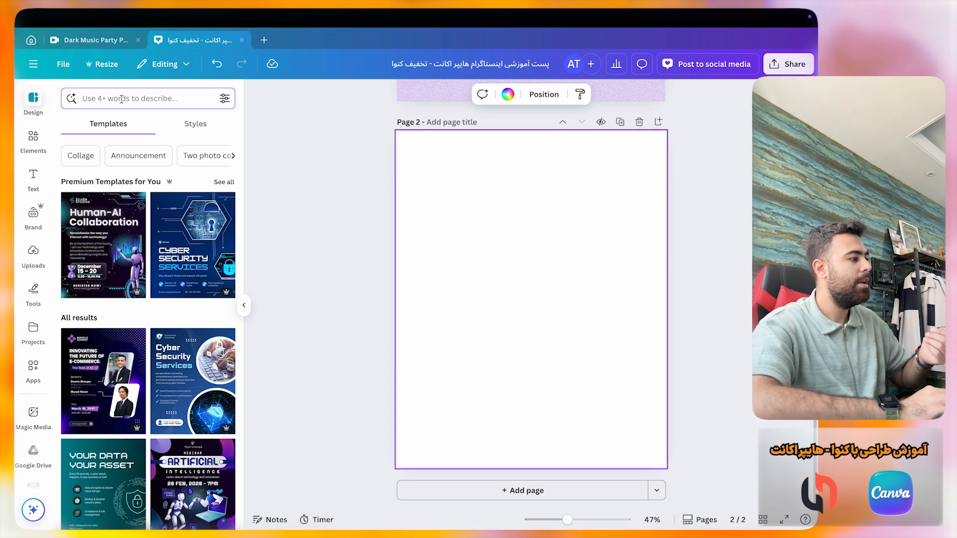
scroll(155, 275, "down", 2)
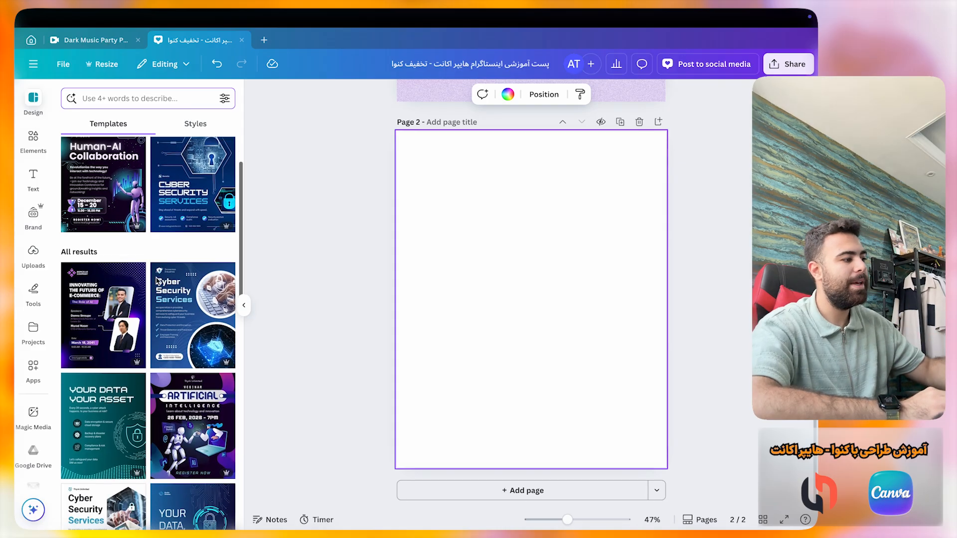
scroll(156, 280, "up", 2)
Step: Search the design templates for "discount coupon"
left_click(129, 103)
key("ctrl+space")
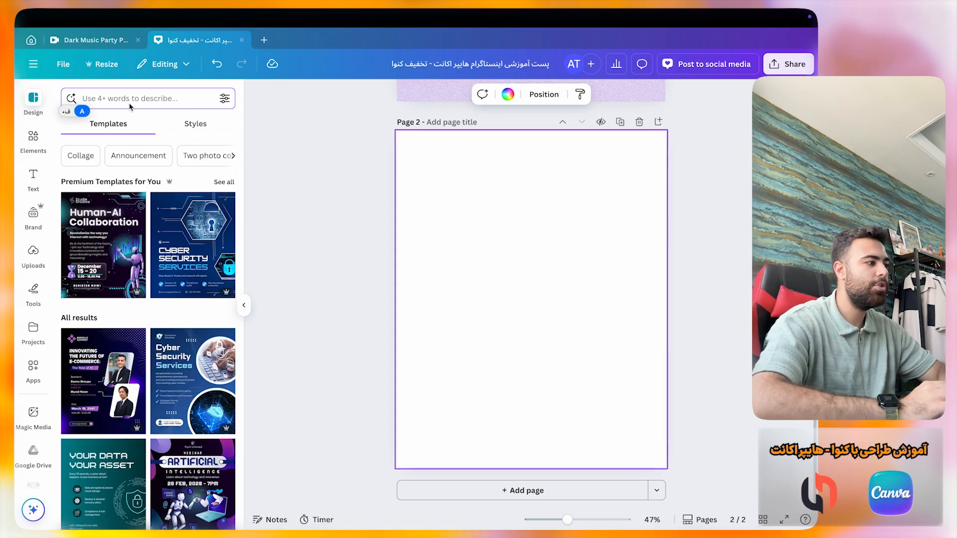
key("ctrl+space")
key("ctrl+space")
type("do")
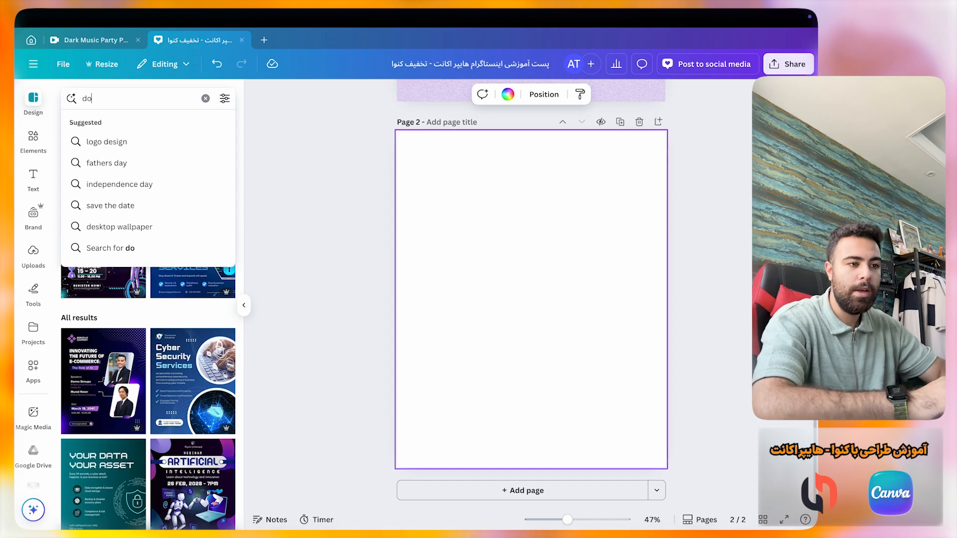
key("BackSpace")
key("BackSpace")
type("discooun")
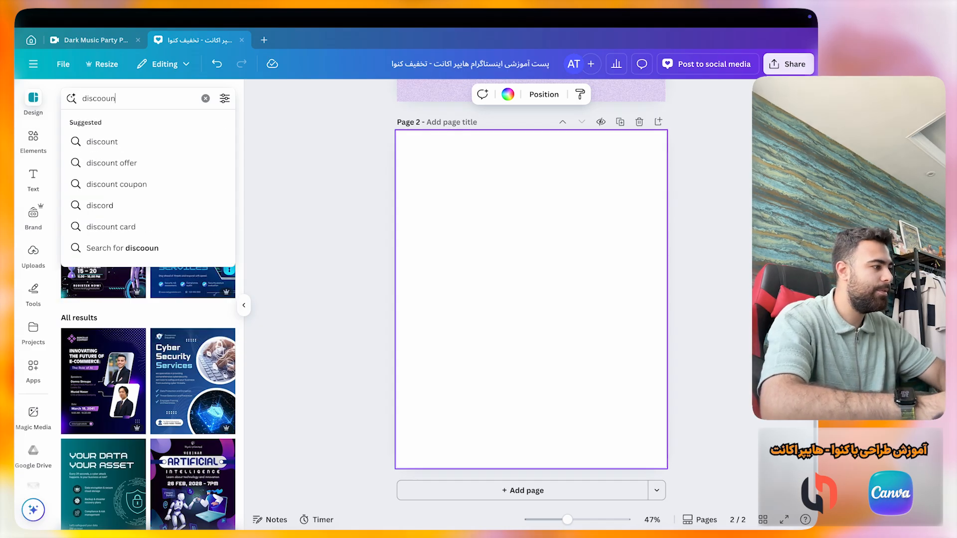
key("BackSpace")
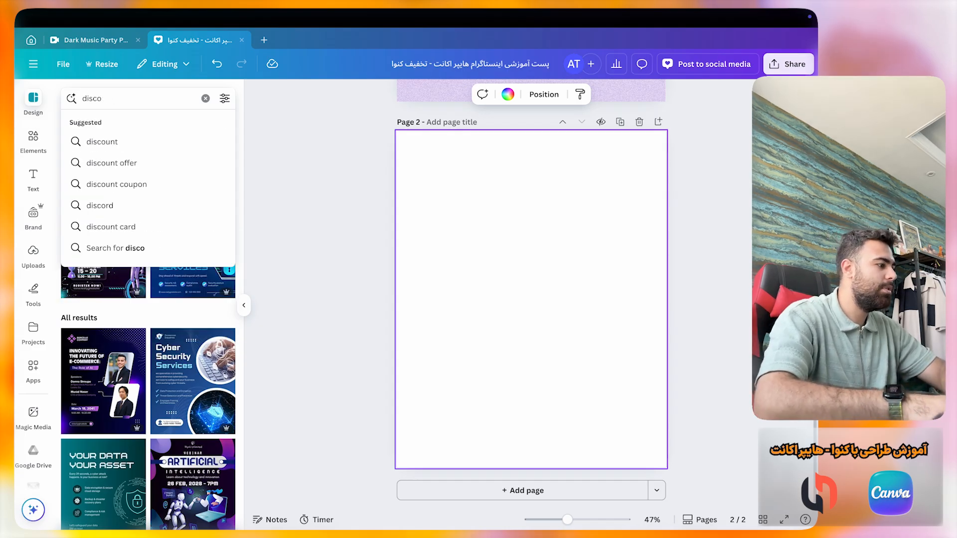
key("Down")
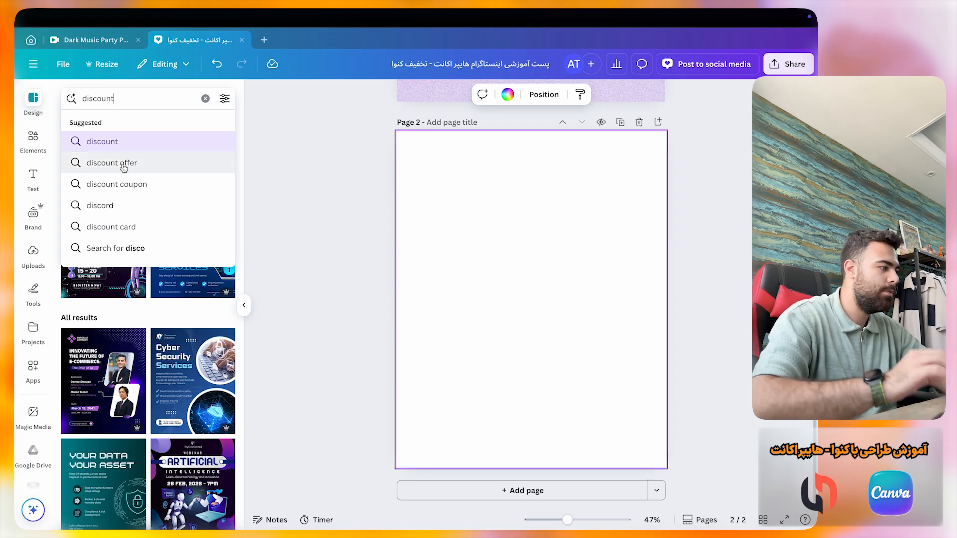
left_click(129, 184)
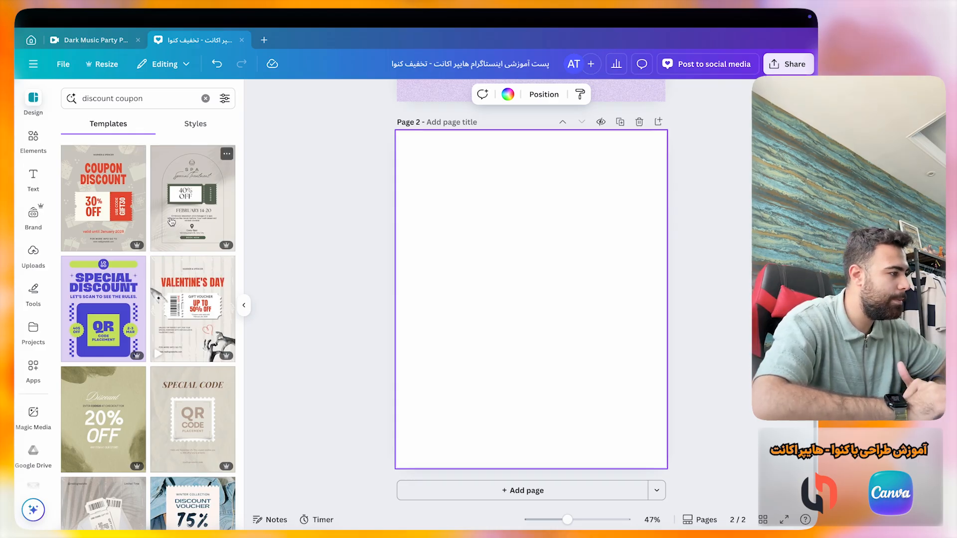
Step: Apply the blue and pink "Exclusive Offer" coupon template with the code SAVE40NOW to page 2
scroll(171, 222, "down", 8)
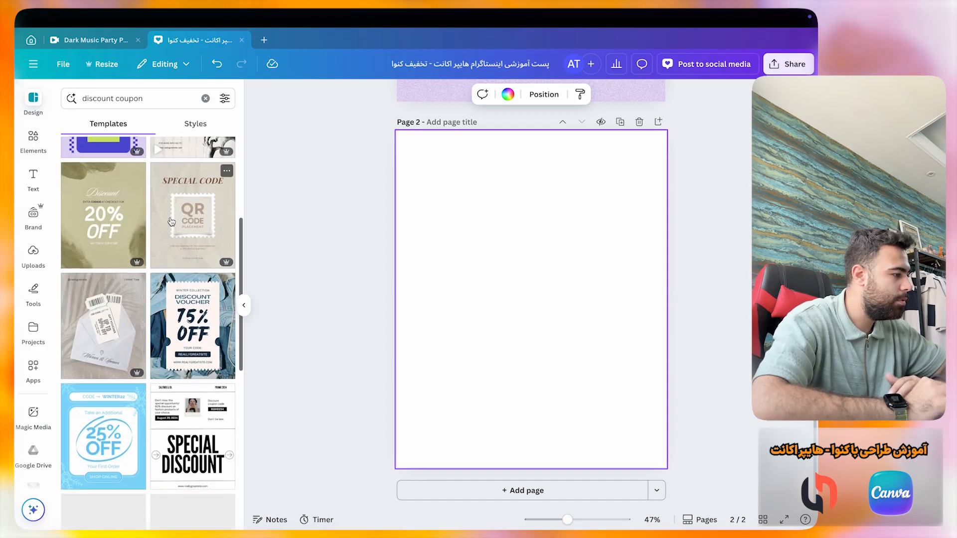
scroll(205, 161, "down", 10)
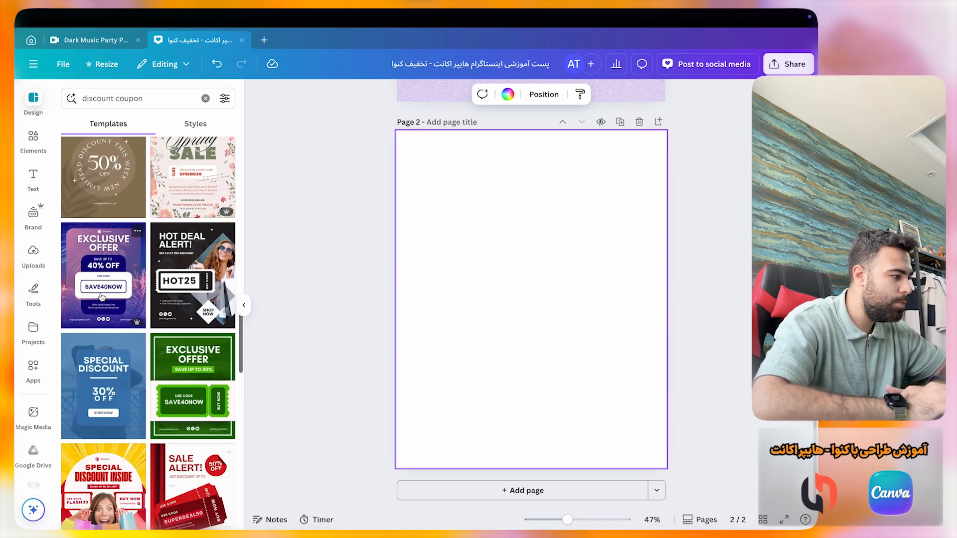
scroll(150, 284, "down", 1)
scroll(98, 250, "down", 1)
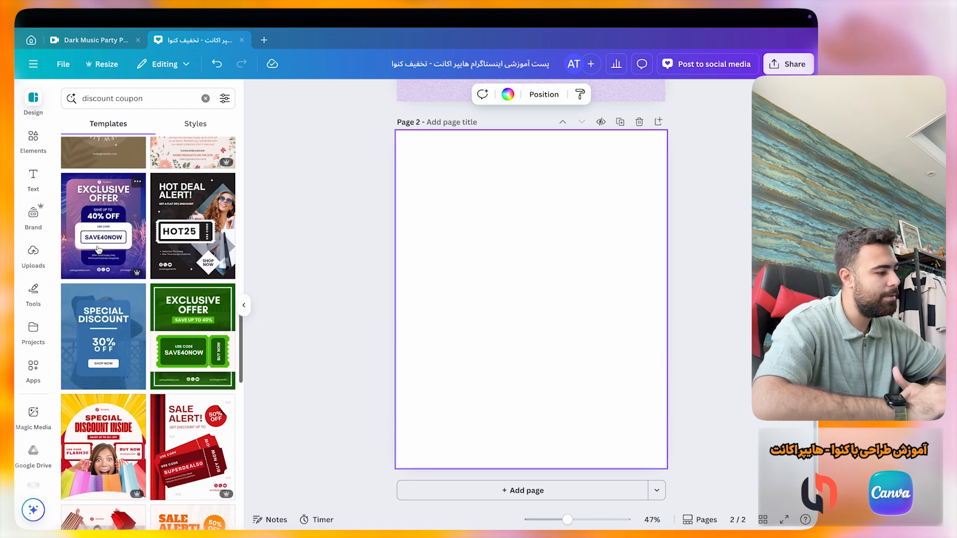
left_click(102, 222)
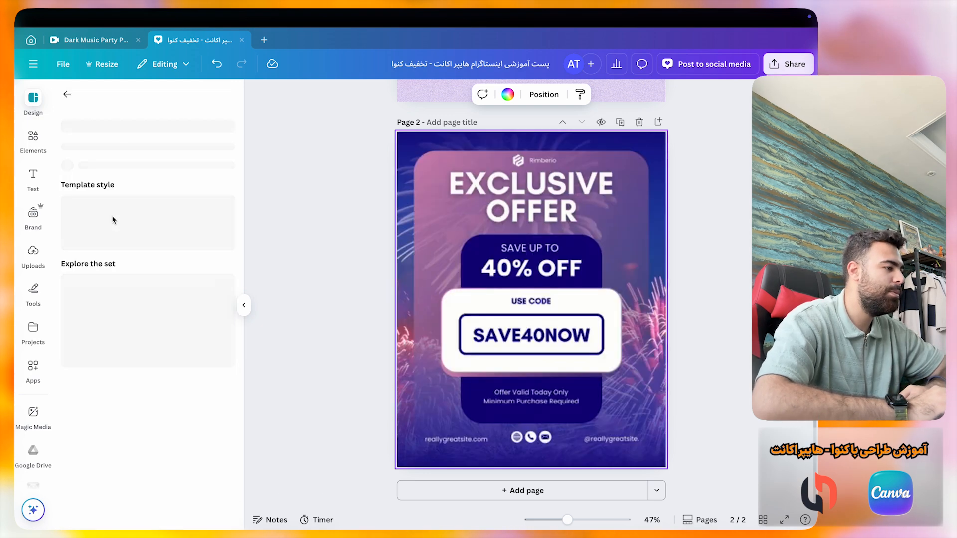
Step: Add the black-and-red Hyper Account logo from the brand kit to page 2, which still carries the Rimberio placeholder logo
scroll(552, 156, "up", 10)
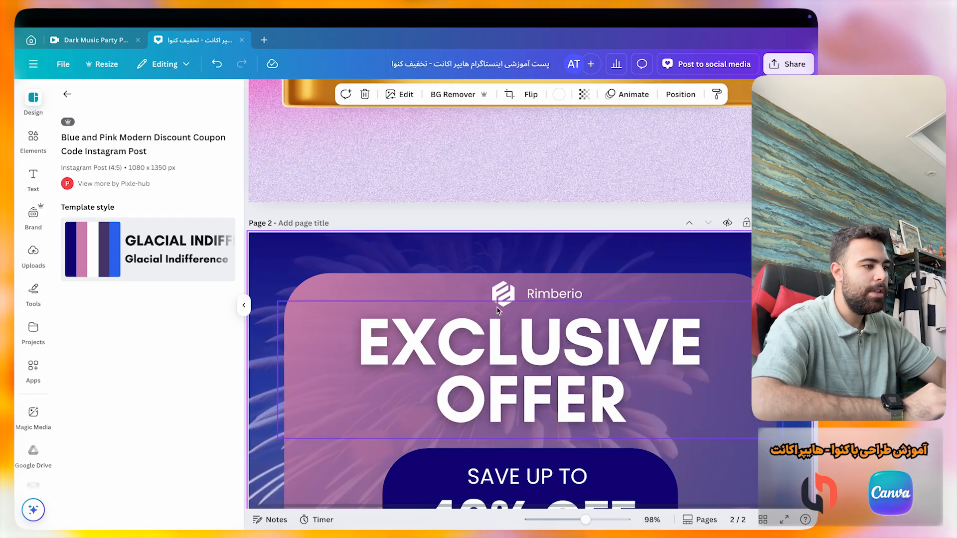
left_click(502, 298)
scroll(504, 298, "up", 5)
scroll(504, 279, "down", 1)
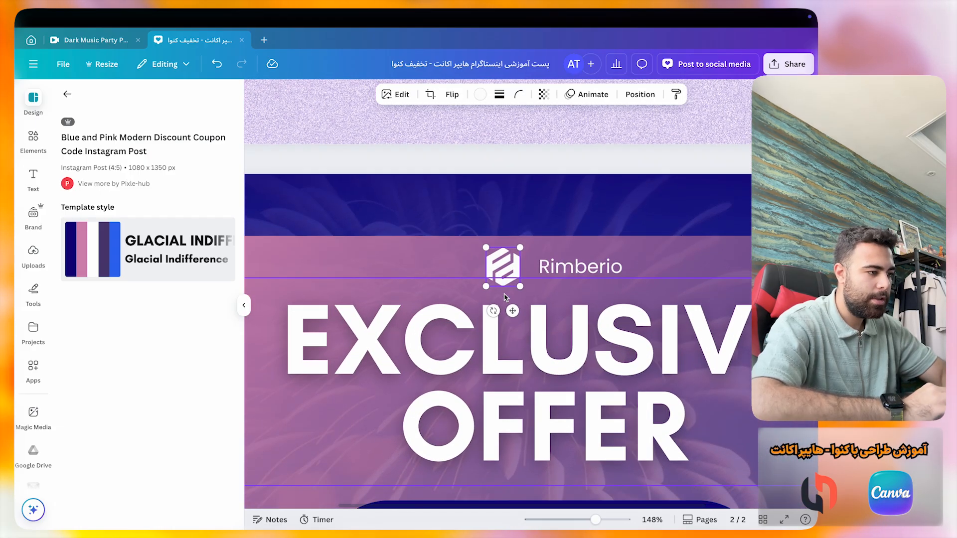
double_click(504, 262)
key("Escape")
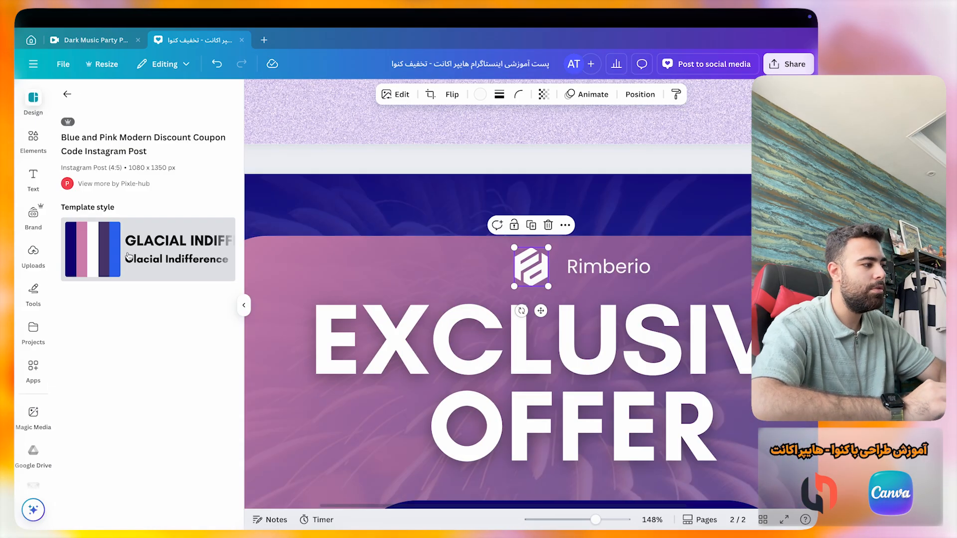
left_click(32, 214)
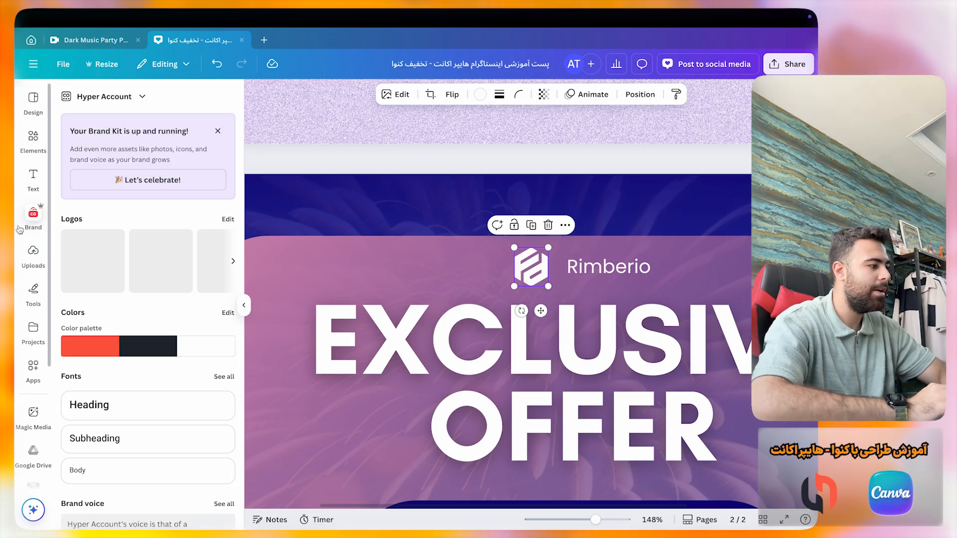
left_click(164, 281)
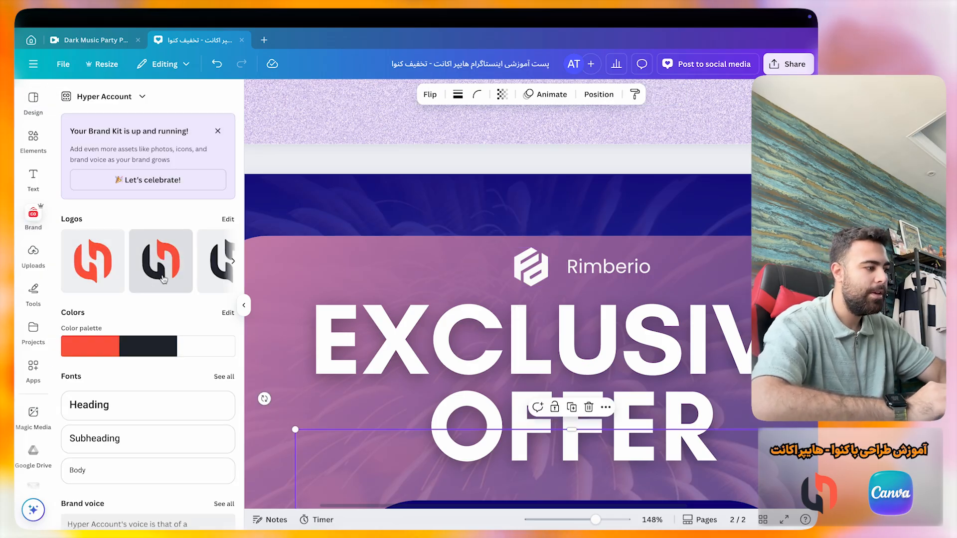
scroll(371, 321, "down", 4)
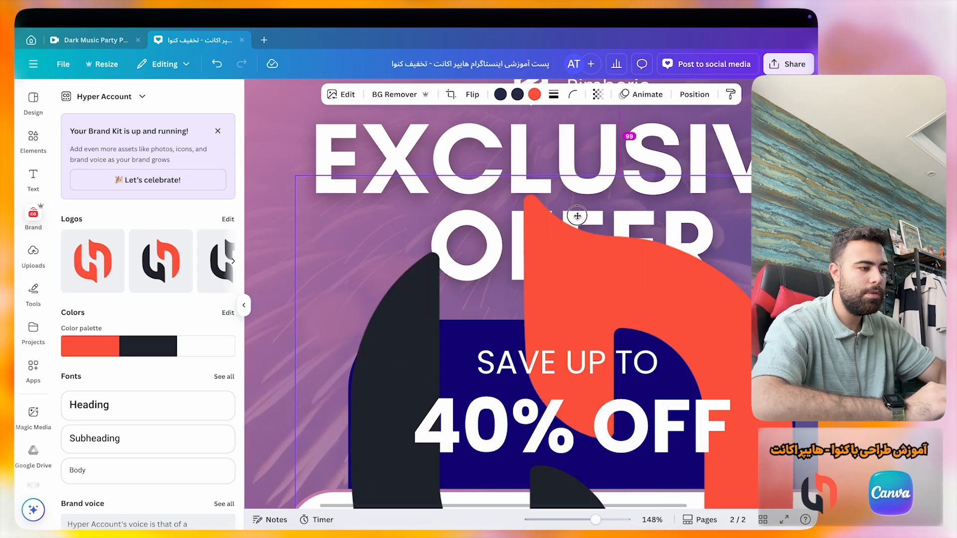